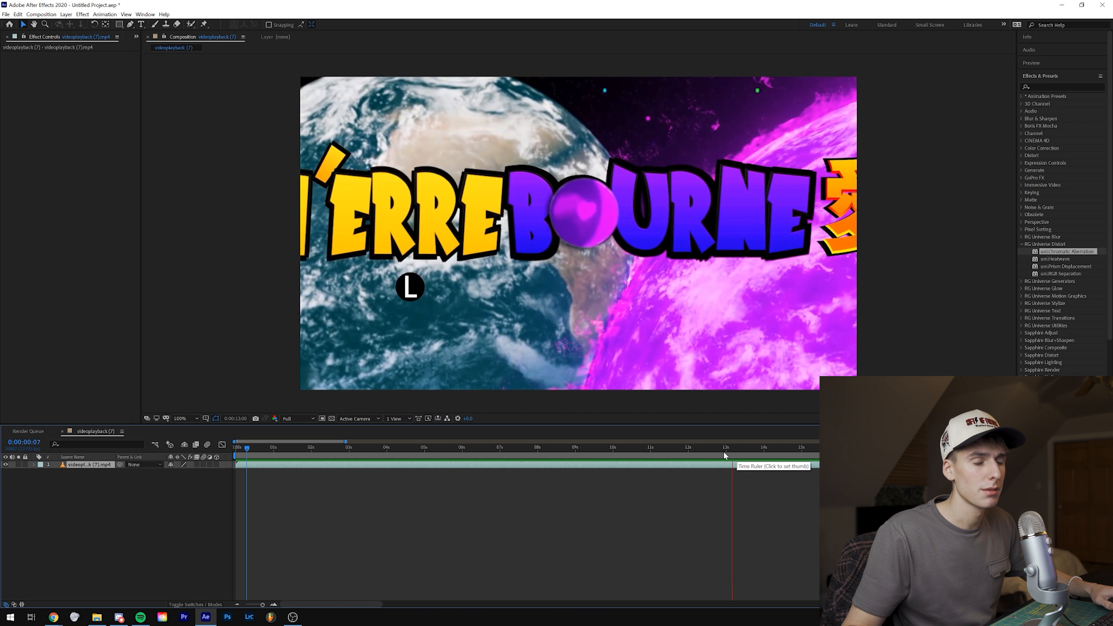
# Step: Play and scrub the music video up to 0:00:32:20, examining the shot with repeated arms and the RG Universe Distort effects
pyautogui.click(239, 605)
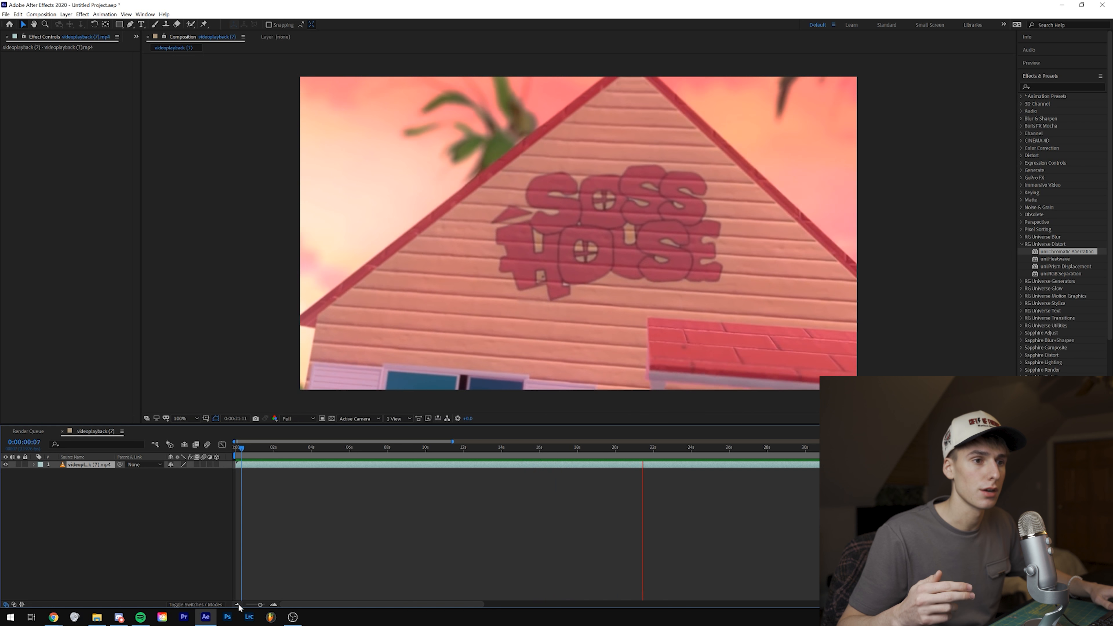
pyautogui.click(239, 606)
pyautogui.click(362, 453)
pyautogui.press('space')
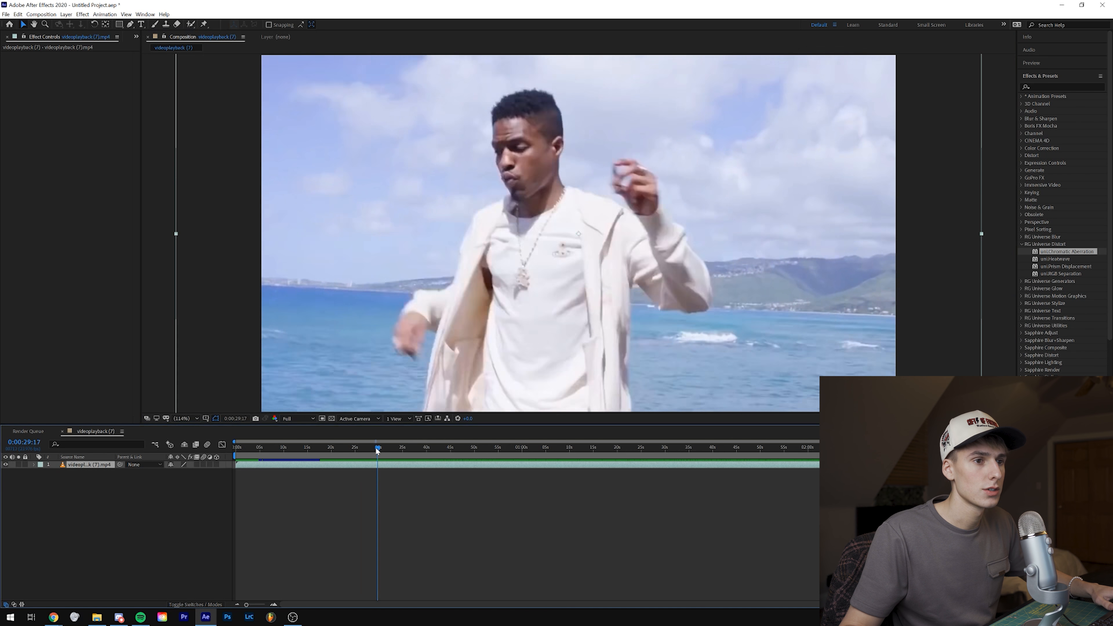
pyautogui.moveTo(377, 449); pyautogui.dragTo(388, 451)
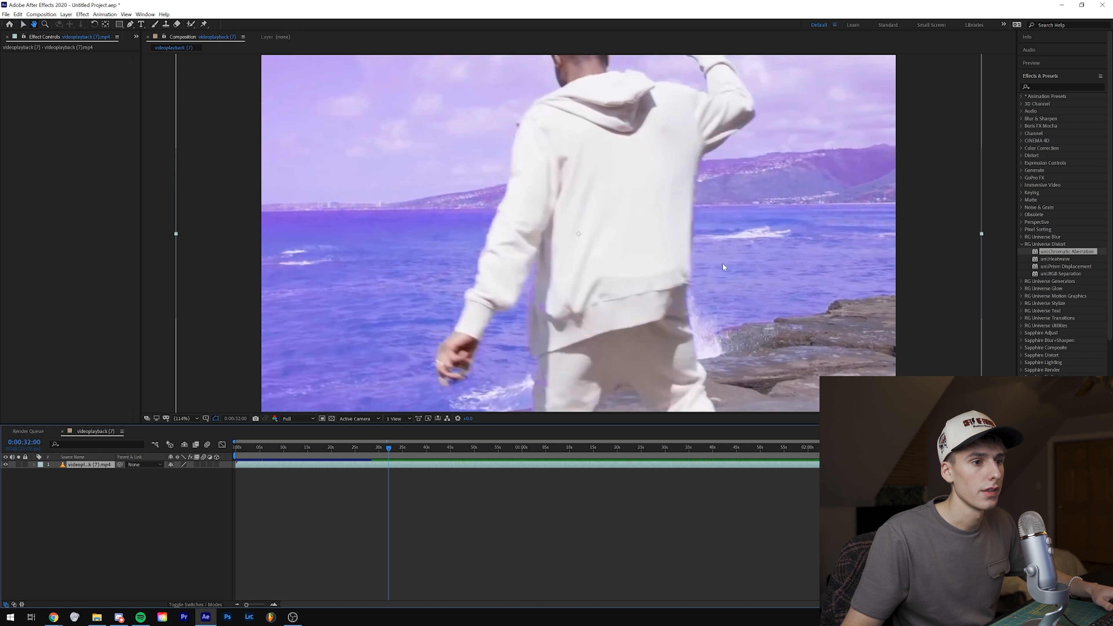
pyautogui.press('space')
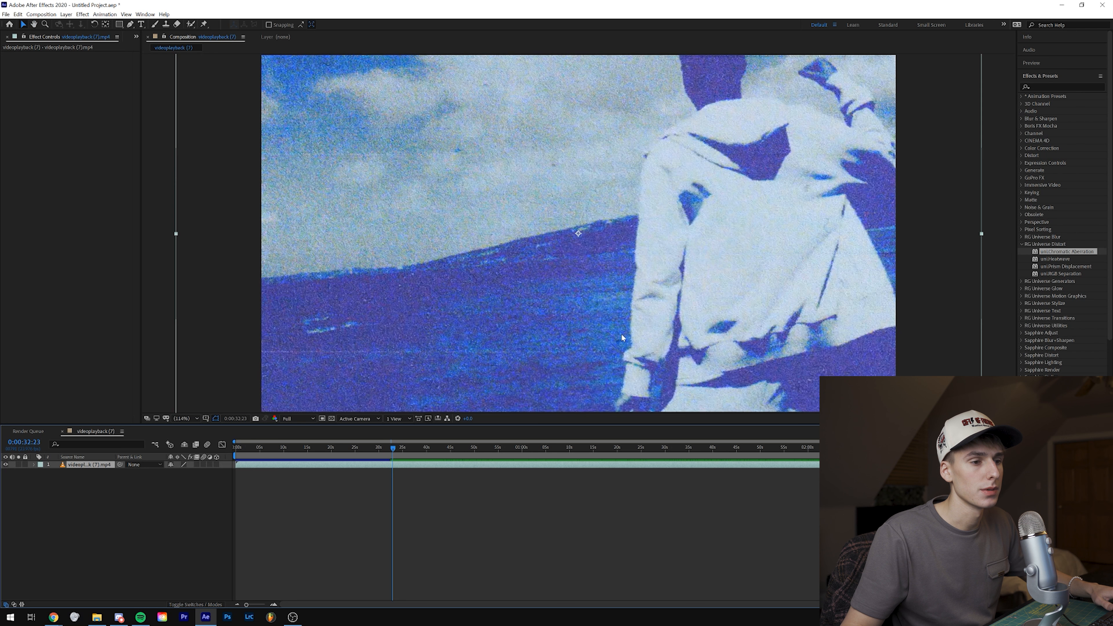
pyautogui.moveTo(392, 448); pyautogui.dragTo(391, 448)
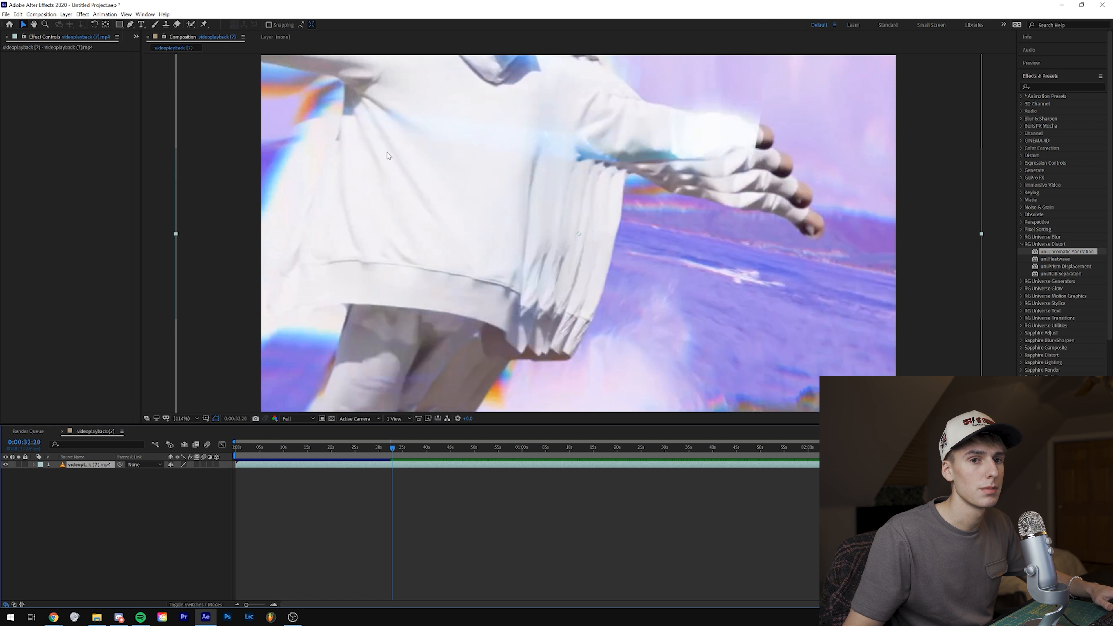
pyautogui.click(1022, 245)
pyautogui.click(1021, 244)
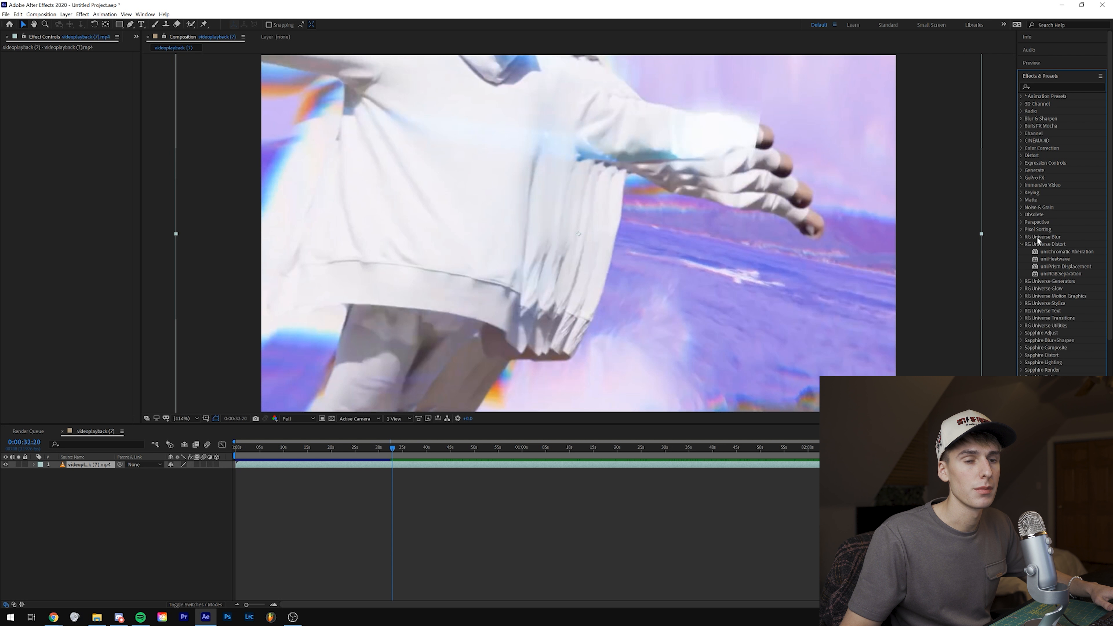
# Step: Play and scrub the footage from about 0:00:33 to 0:00:50, examining the grainy blue shots and the transition near 0:00:46
pyautogui.moveTo(392, 449); pyautogui.dragTo(393, 449)
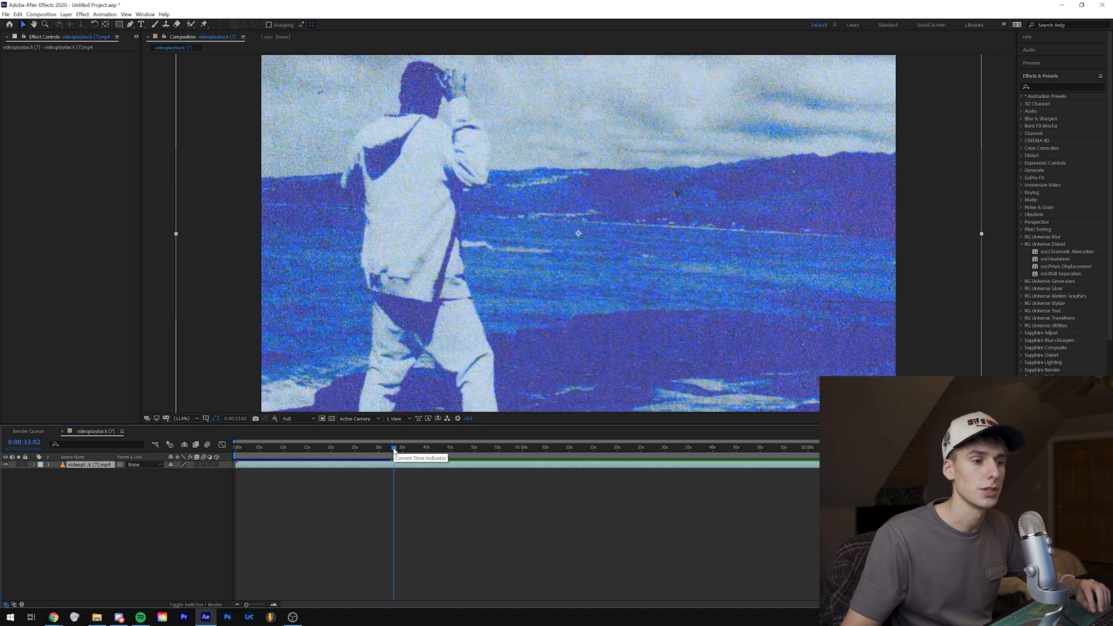
pyautogui.press('space')
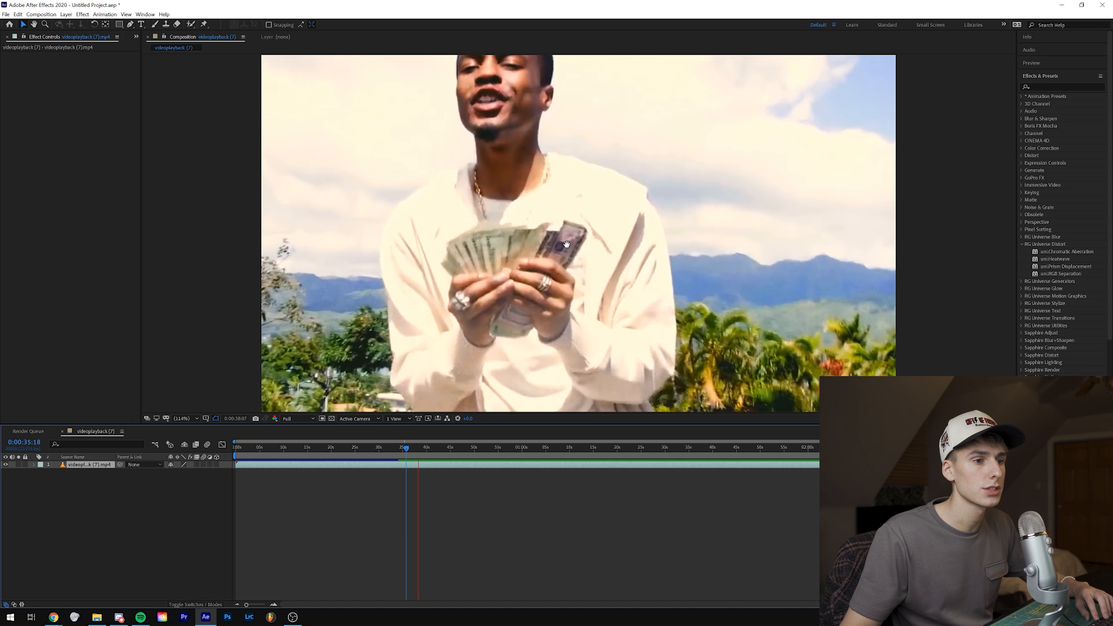
pyautogui.click(472, 345)
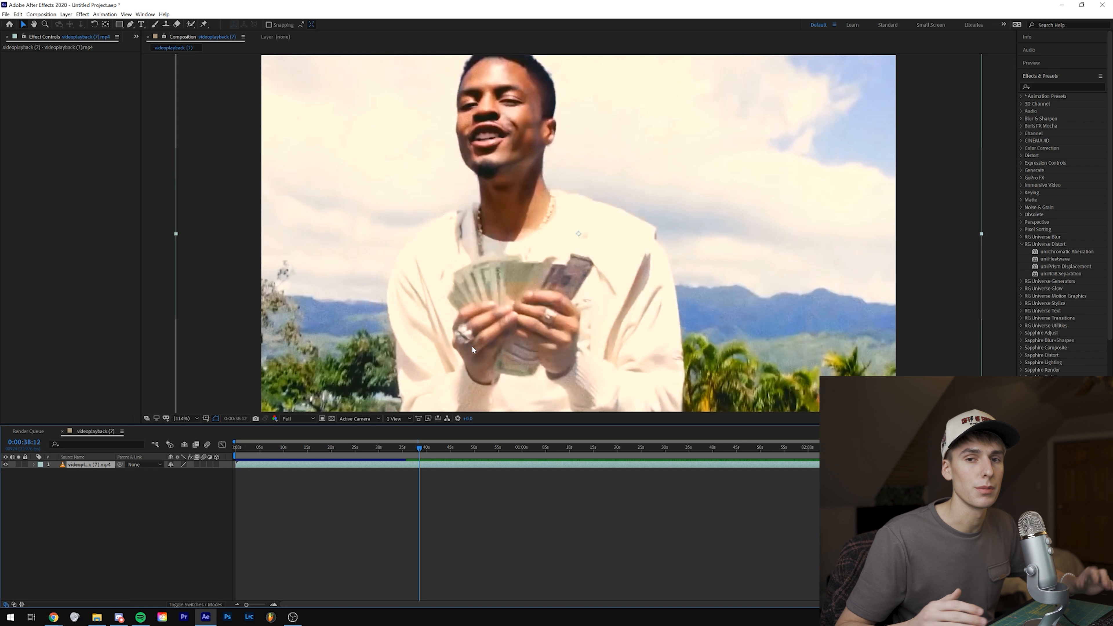
pyautogui.press('space')
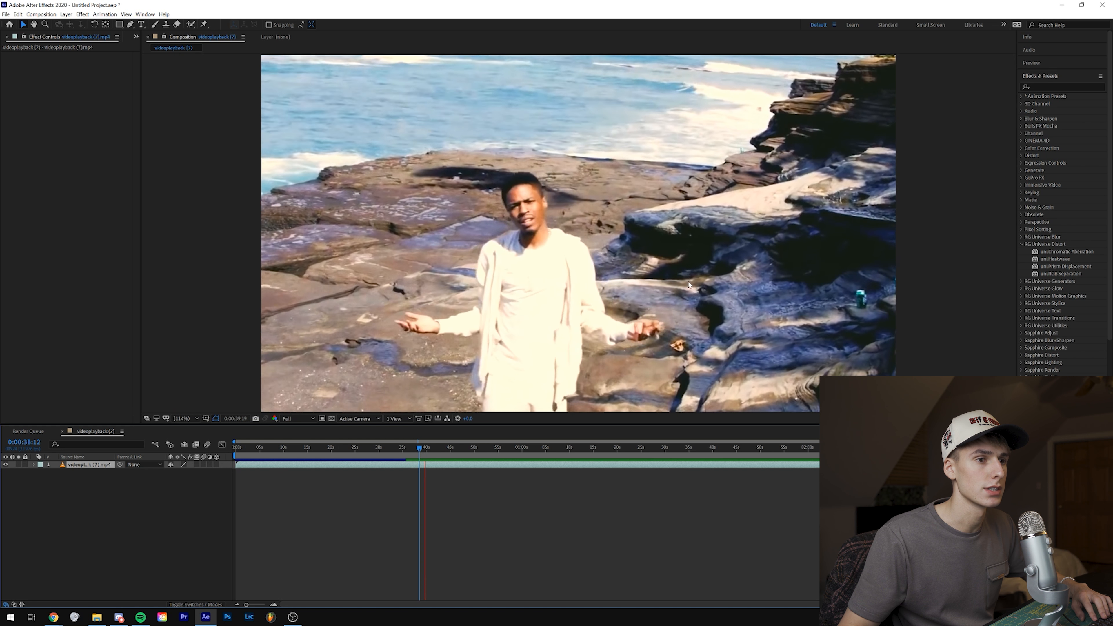
pyautogui.click(454, 448)
pyautogui.press('space')
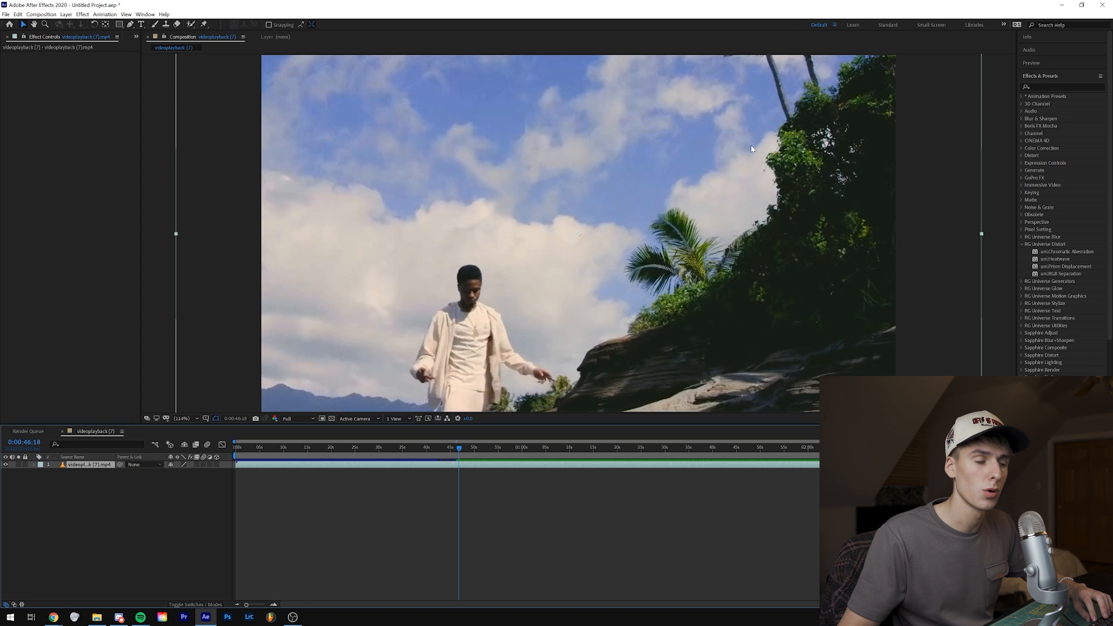
pyautogui.moveTo(460, 447); pyautogui.dragTo(459, 448)
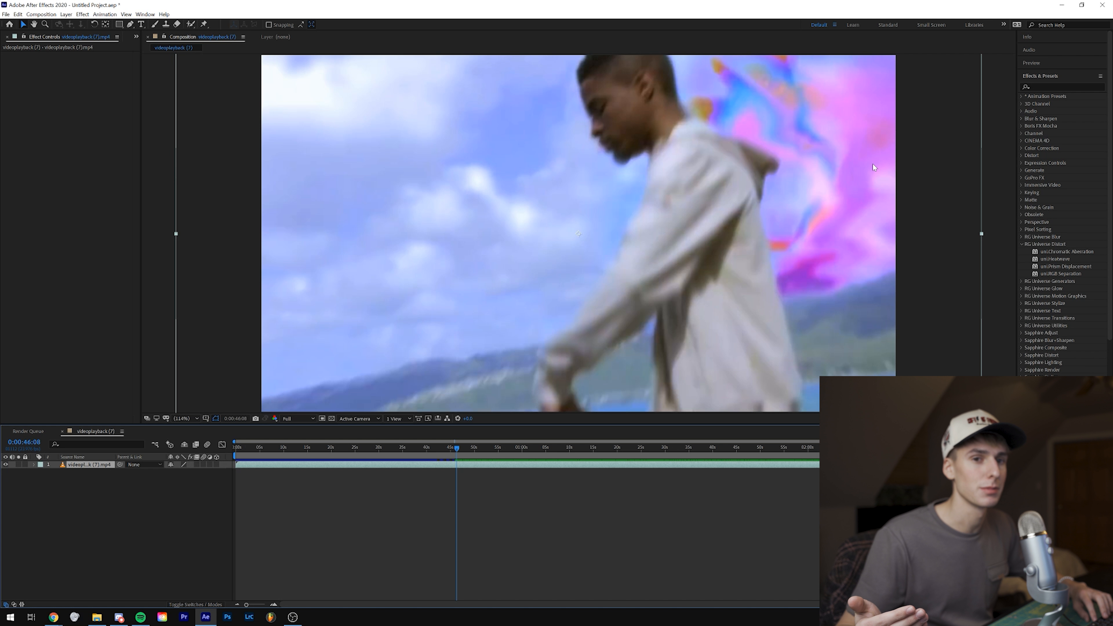
pyautogui.press('space')
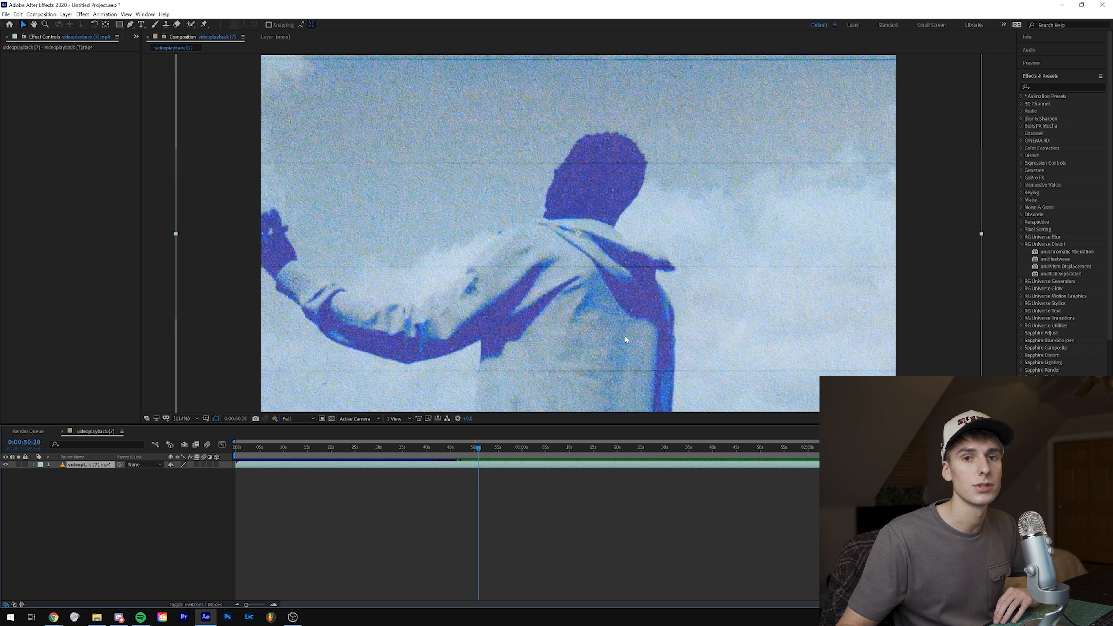
pyautogui.press('space')
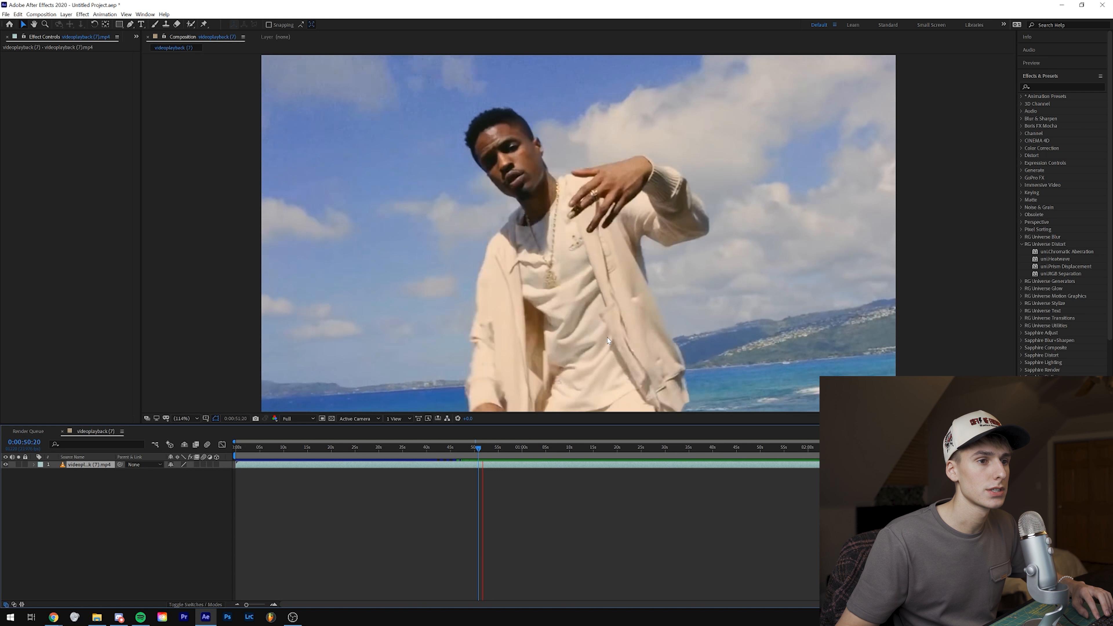
# Step: Examine the colourful trail and distortion shots between 0:00:55 and 0:01:02, and look over the available distortion effect categories
pyautogui.moveTo(497, 447); pyautogui.dragTo(501, 448)
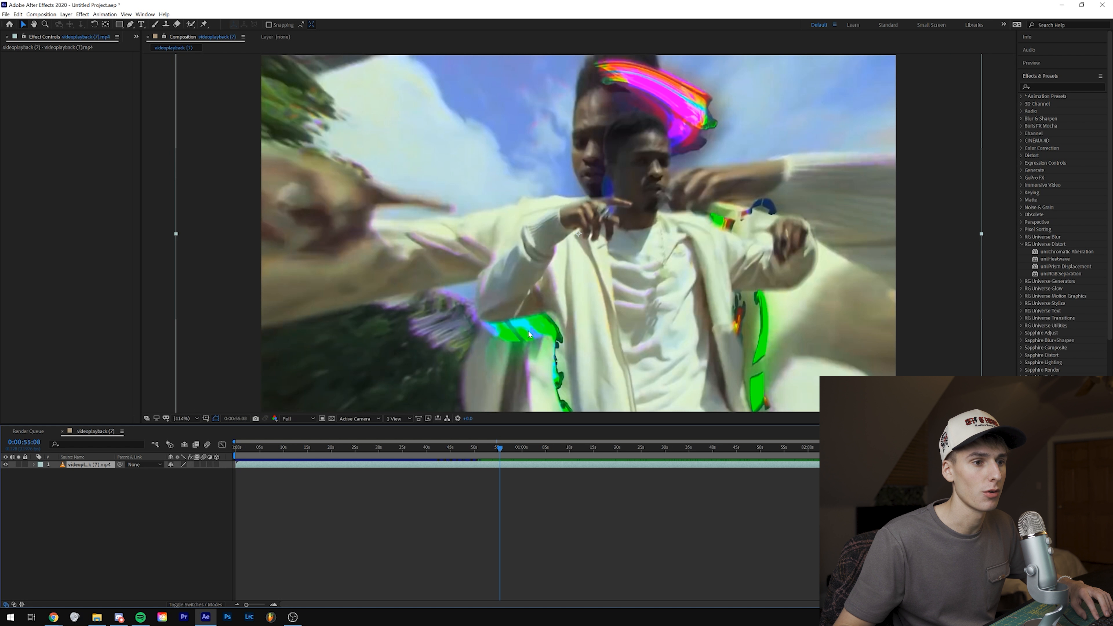
pyautogui.click(1022, 244)
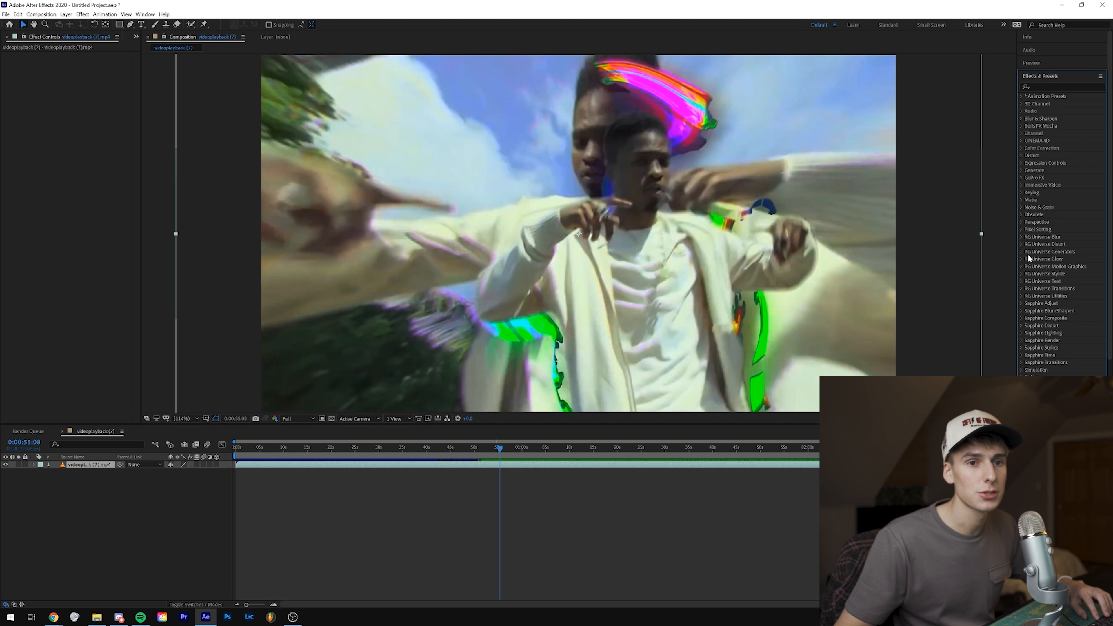
pyautogui.click(1022, 326)
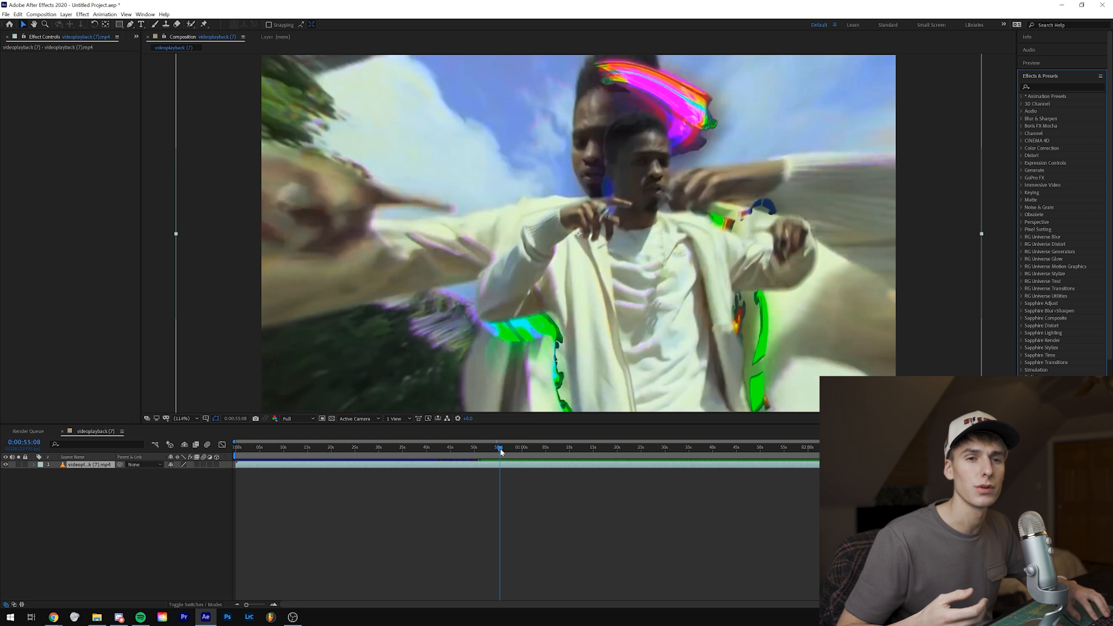
pyautogui.moveTo(500, 448); pyautogui.dragTo(504, 450)
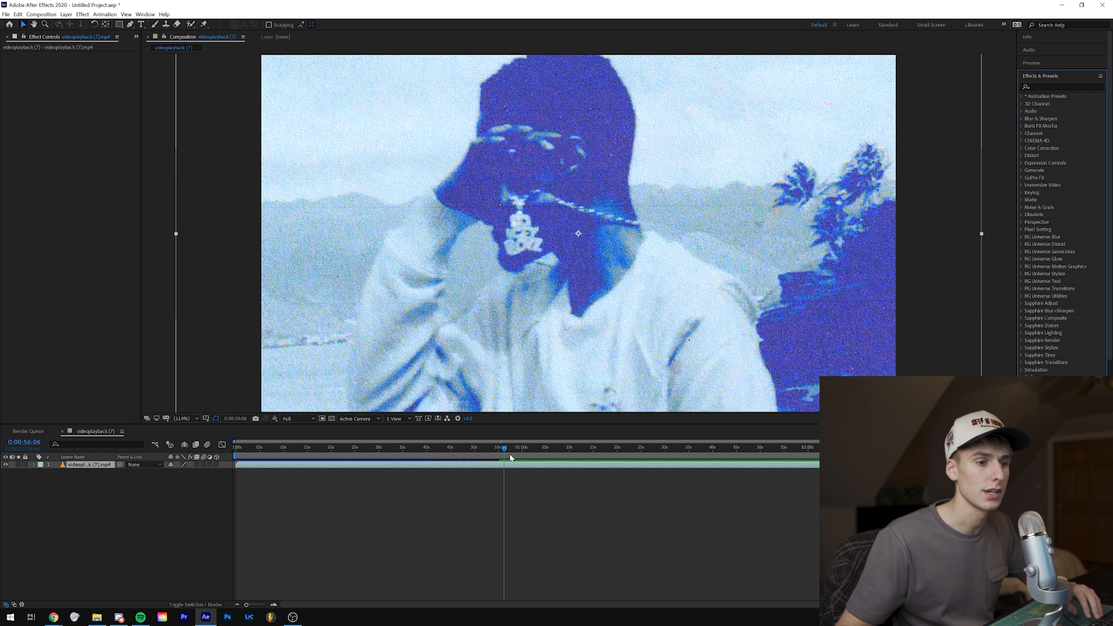
pyautogui.click(532, 447)
pyautogui.moveTo(533, 449); pyautogui.dragTo(529, 451)
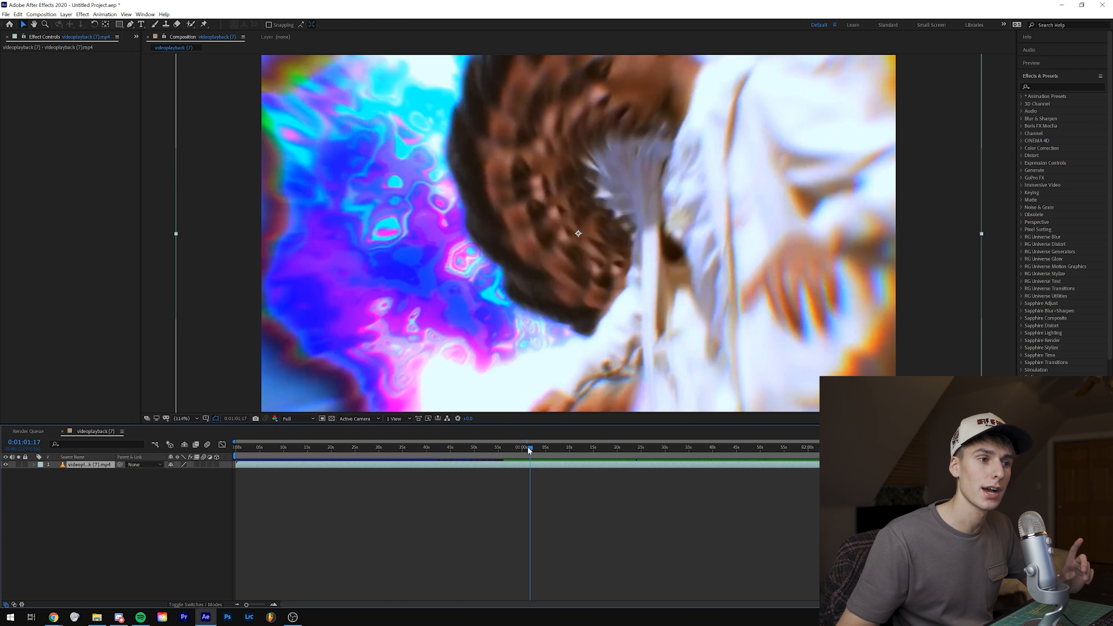
pyautogui.moveTo(529, 451); pyautogui.dragTo(532, 451)
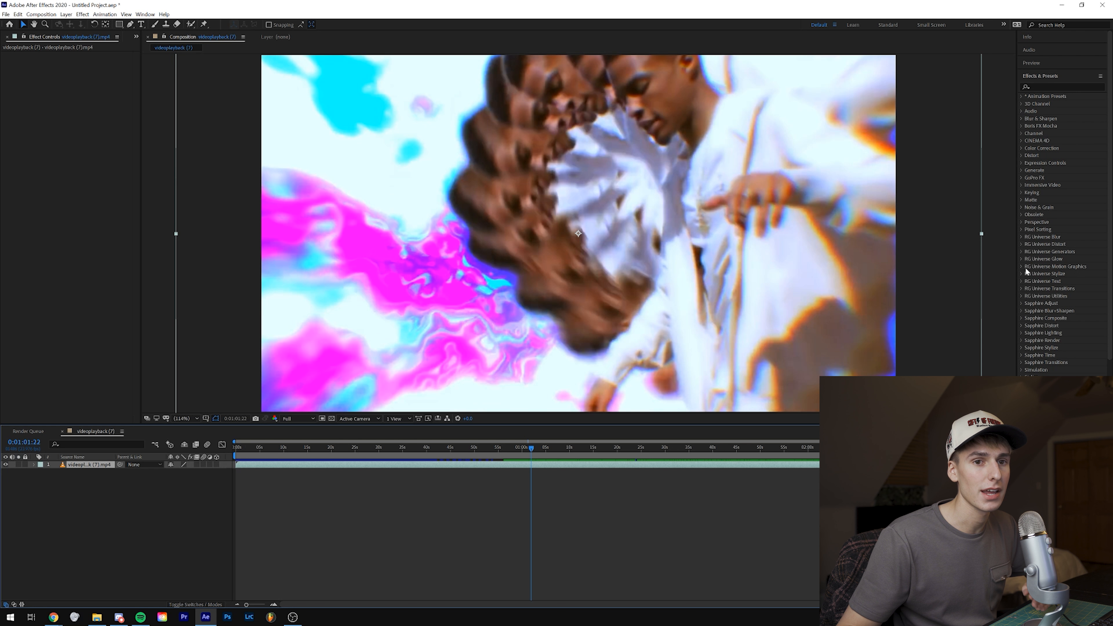
pyautogui.scroll(-3, 1025, 317)
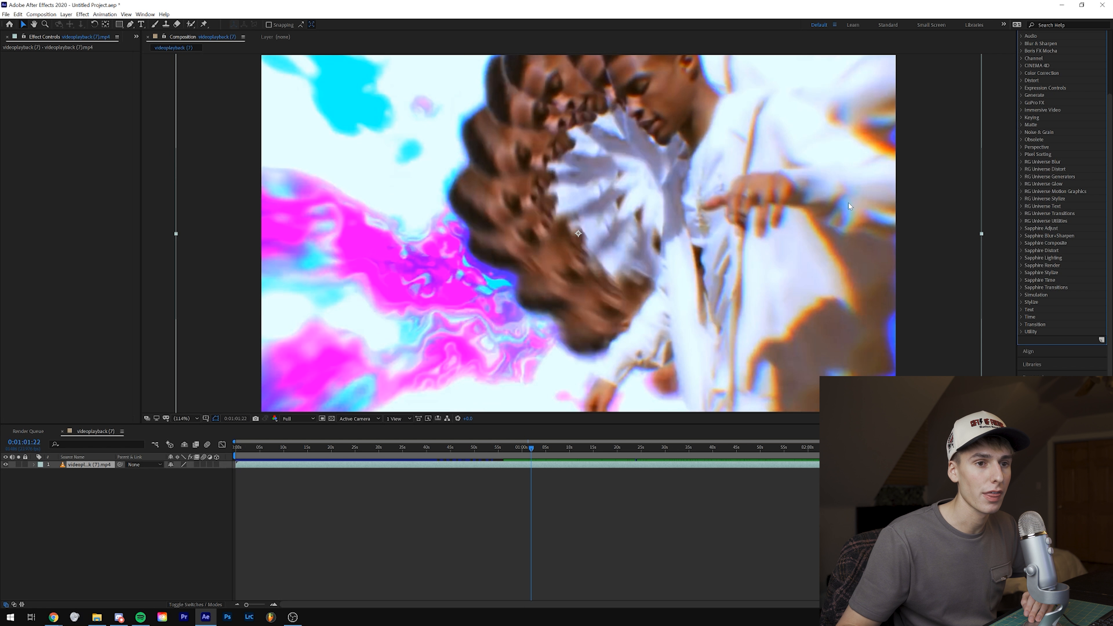
pyautogui.moveTo(535, 449); pyautogui.dragTo(530, 448)
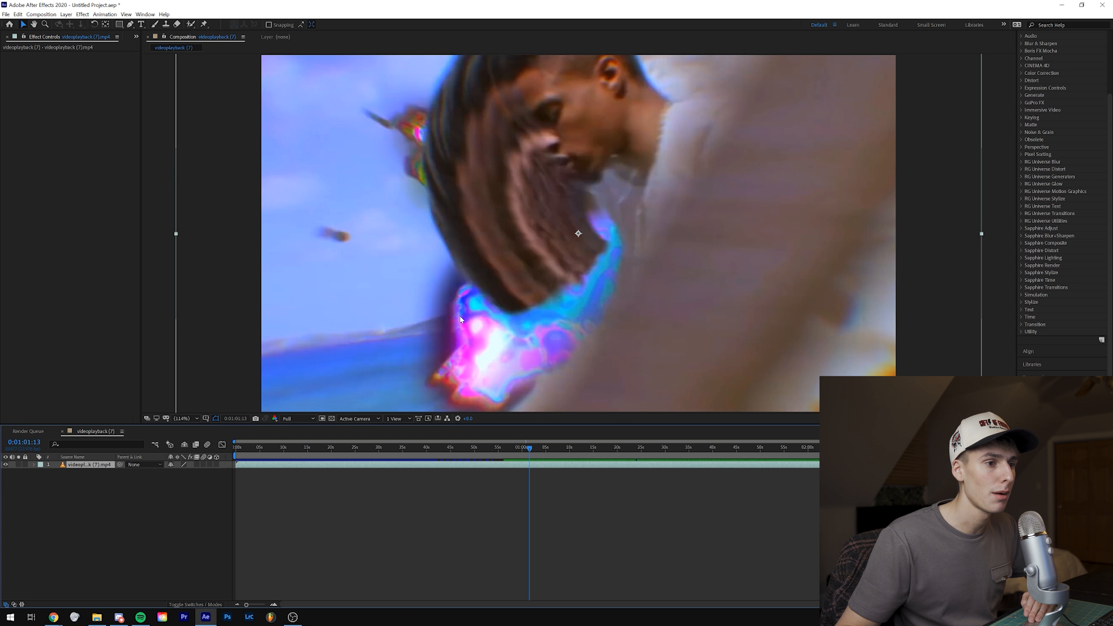
pyautogui.moveTo(533, 448); pyautogui.dragTo(531, 453)
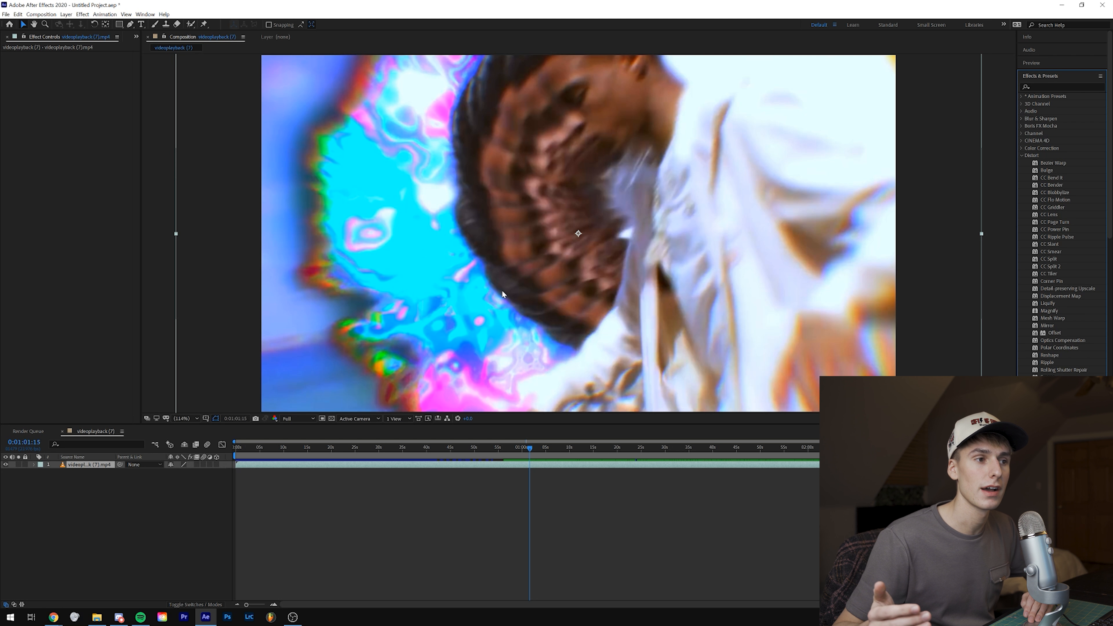
pyautogui.moveTo(528, 449); pyautogui.dragTo(534, 450)
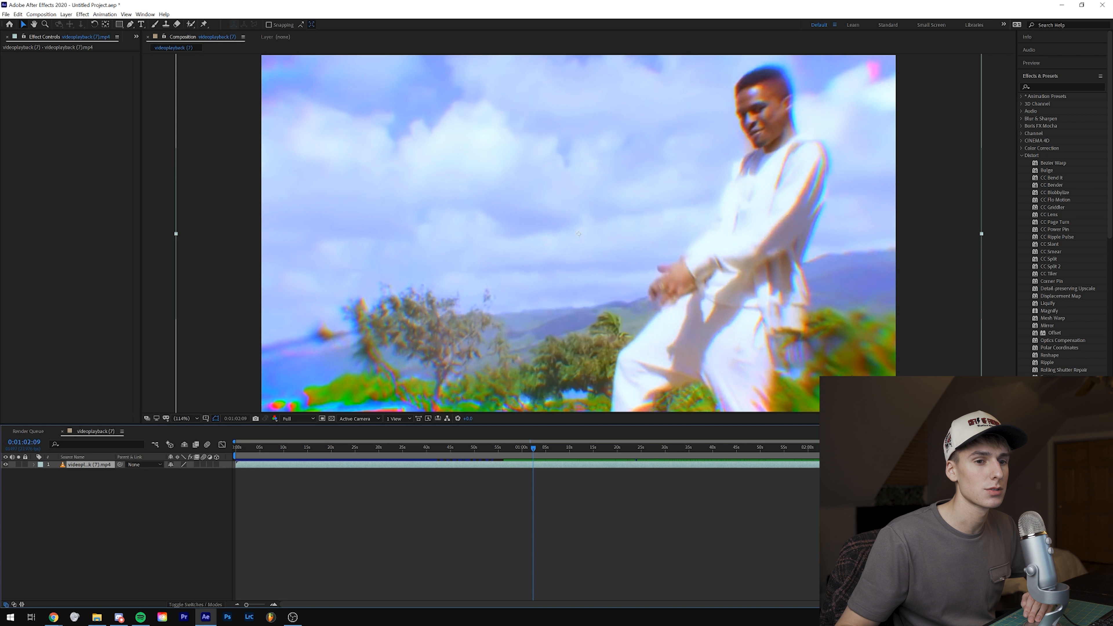
# Step: Try uni.Chromatic Aberration on the video layer at 0:01:03:15, adjusting its scale, lens distortion and blur, and remove the effect
pyautogui.moveTo(536, 449); pyautogui.dragTo(540, 449)
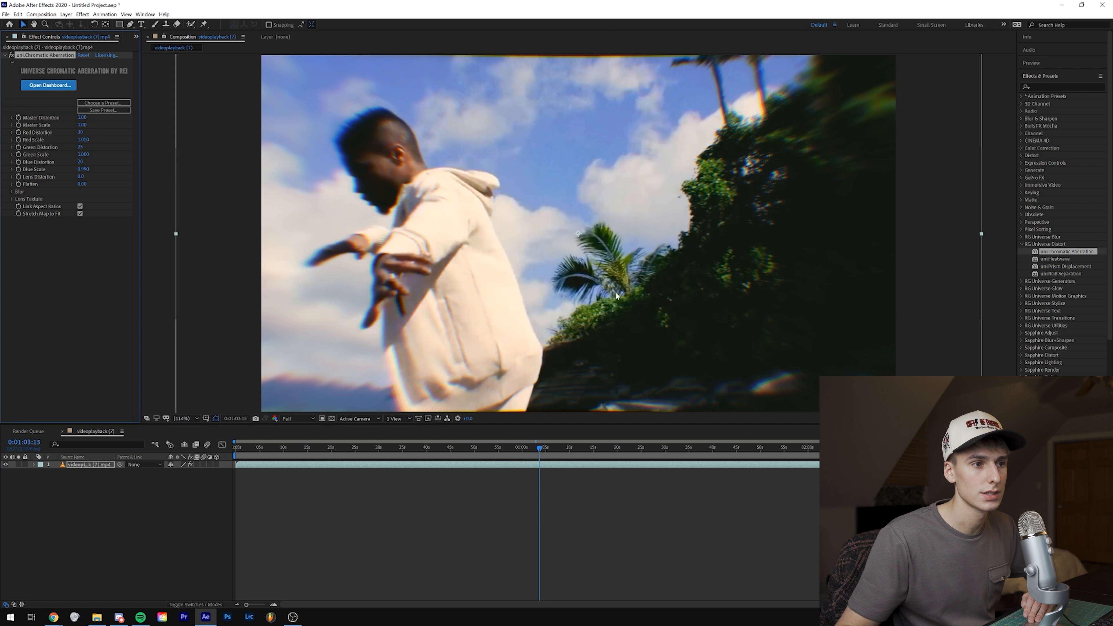
pyautogui.moveTo(81, 122); pyautogui.dragTo(125, 123)
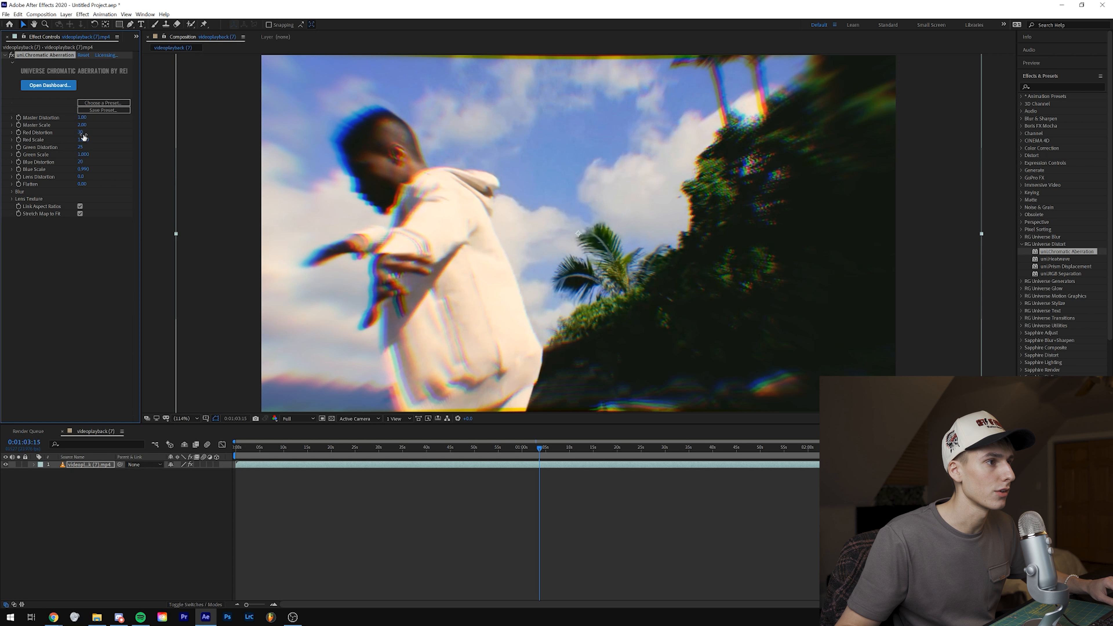
pyautogui.moveTo(81, 177)
pyautogui.mouseDown()
pyautogui.moveTo(93, 177)
pyautogui.moveTo(79, 177)
pyautogui.mouseUp()
pyautogui.click(12, 192)
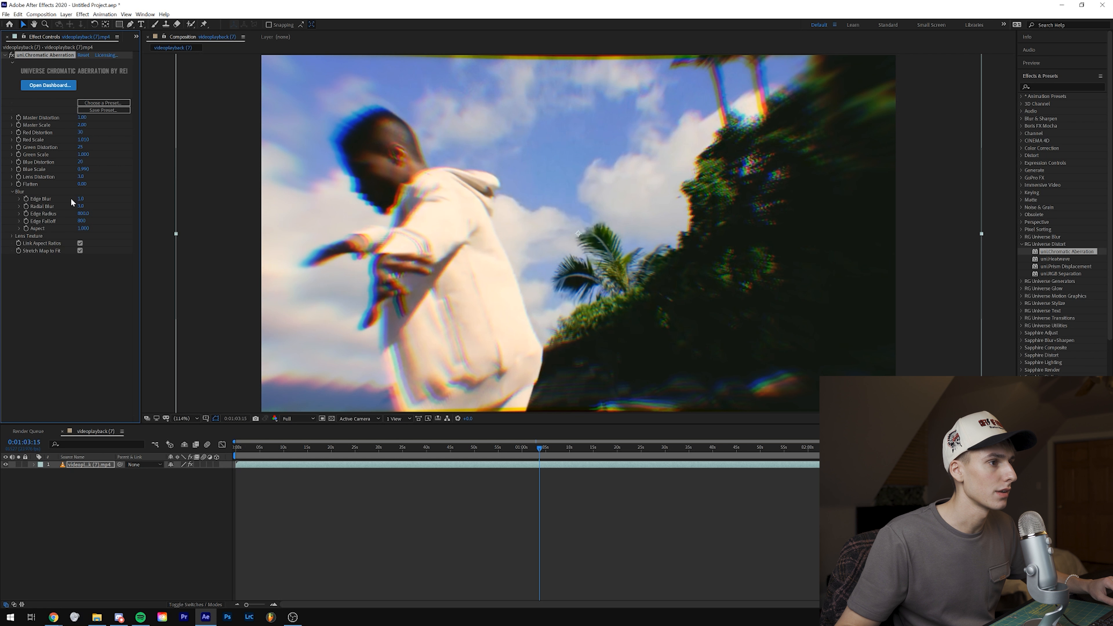
pyautogui.moveTo(107, 198); pyautogui.dragTo(101, 198)
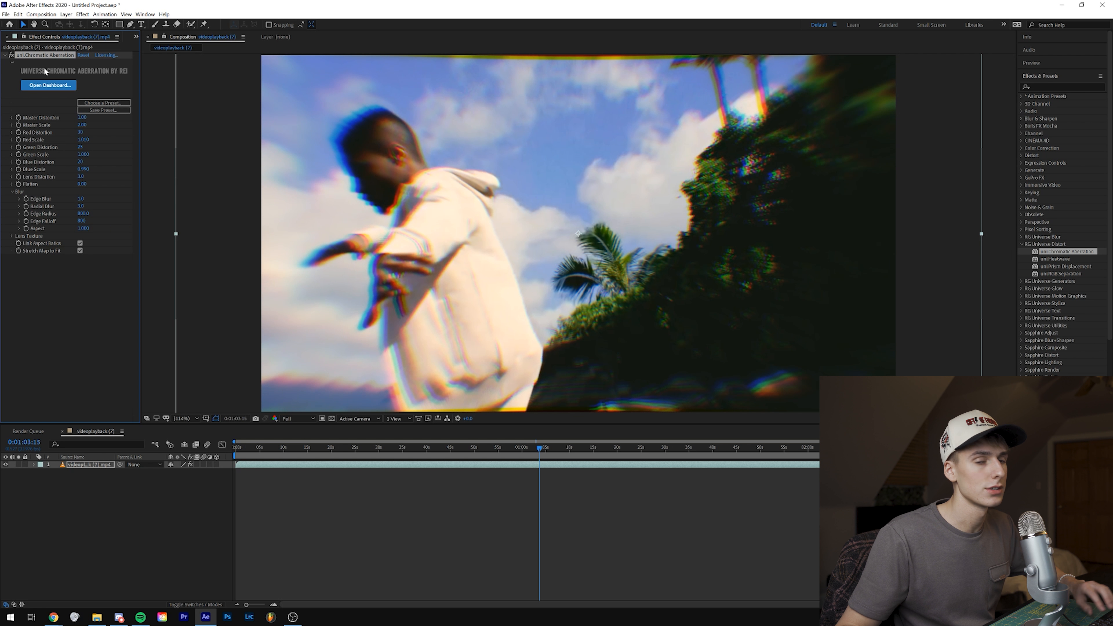
pyautogui.press('Delete')
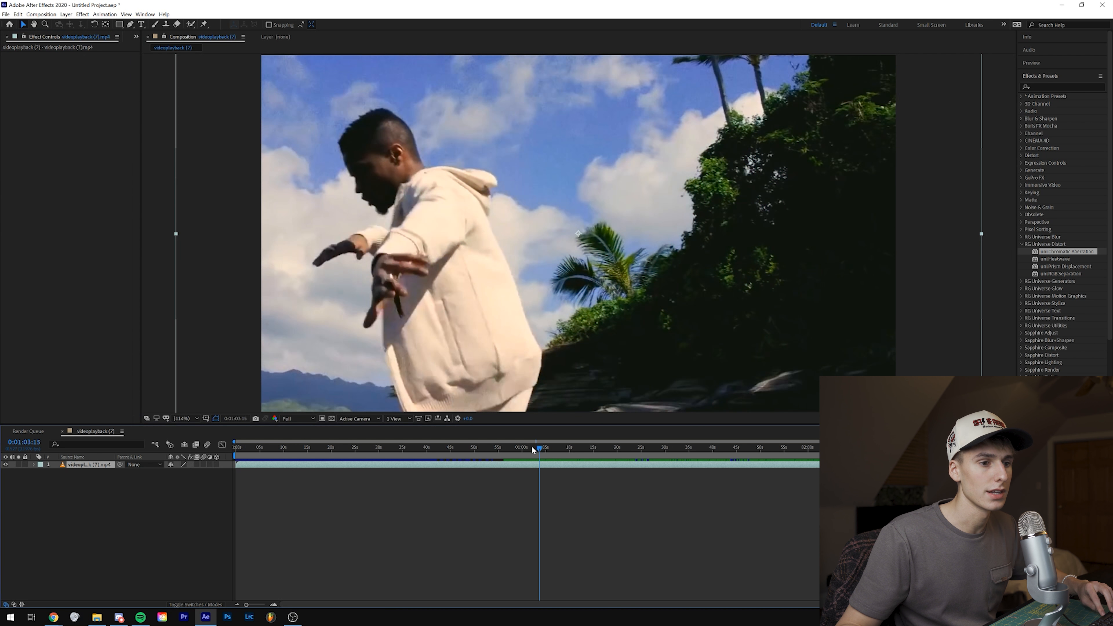
# Step: Scrub between about 0:01:02 and 0:01:03 to examine the duplicated-figure effect against the purple sky
pyautogui.moveTo(540, 455); pyautogui.dragTo(536, 456)
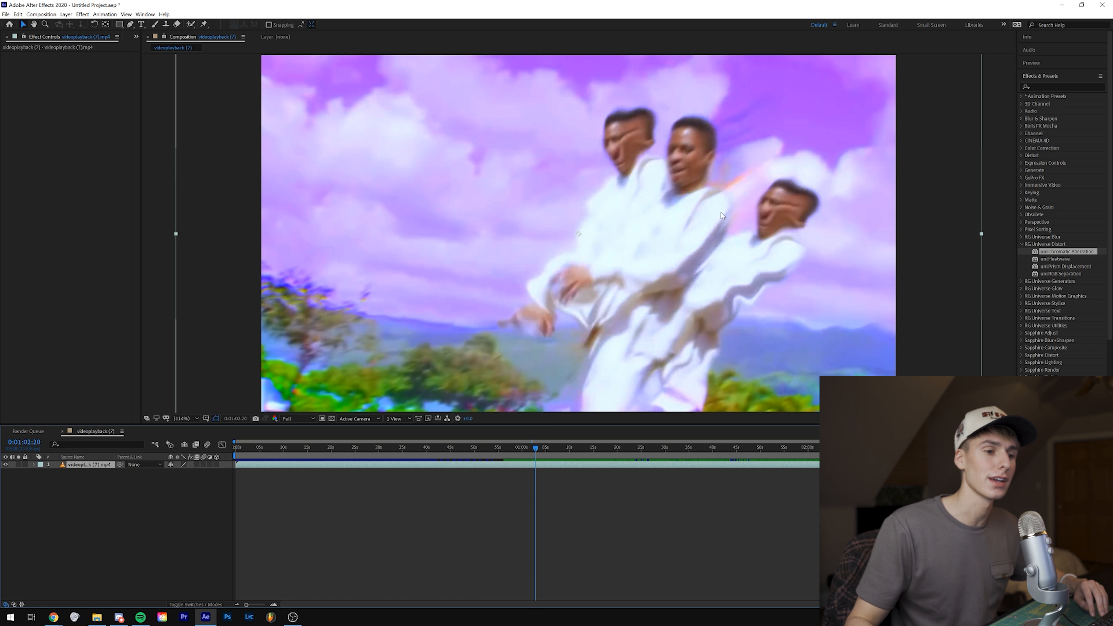
pyautogui.click(534, 447)
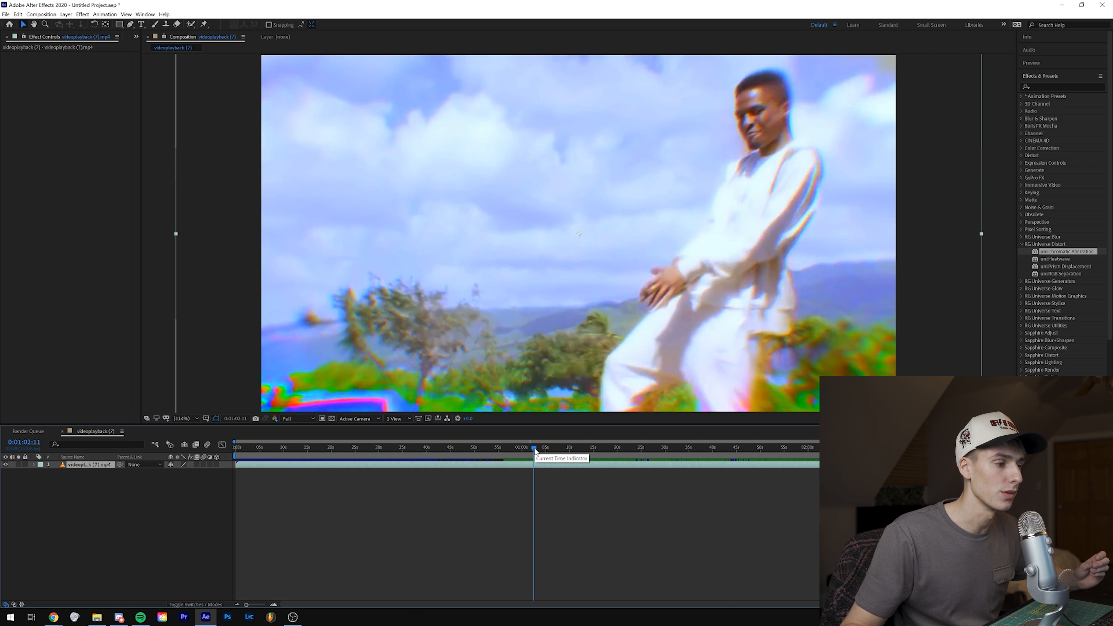
pyautogui.moveTo(535, 451); pyautogui.dragTo(534, 451)
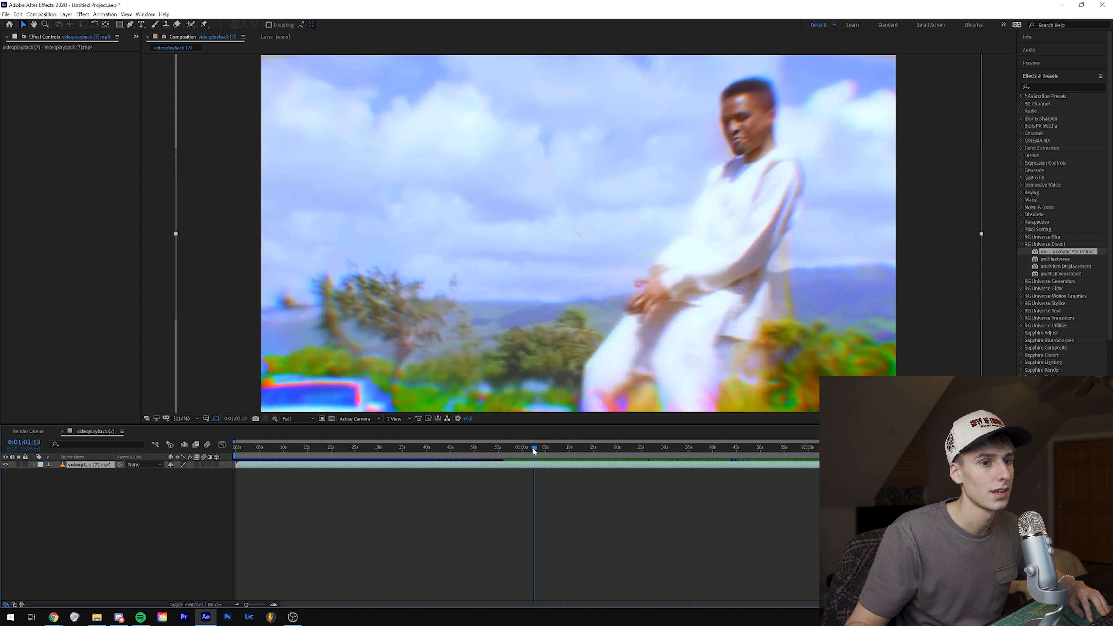
pyautogui.moveTo(534, 453); pyautogui.dragTo(535, 448)
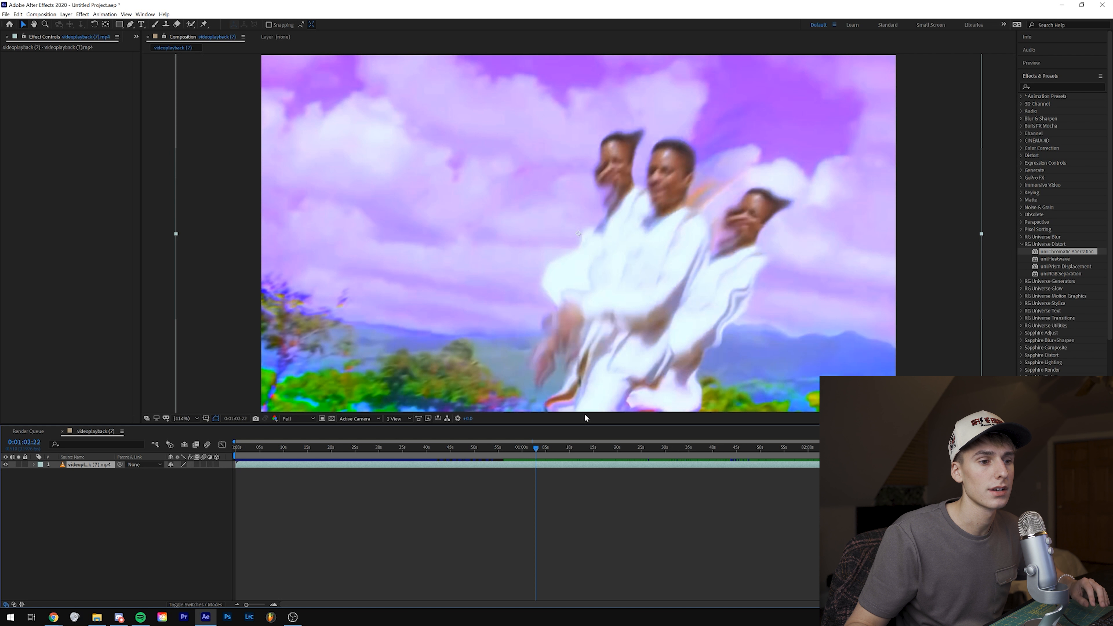
pyautogui.moveTo(534, 450); pyautogui.dragTo(533, 450)
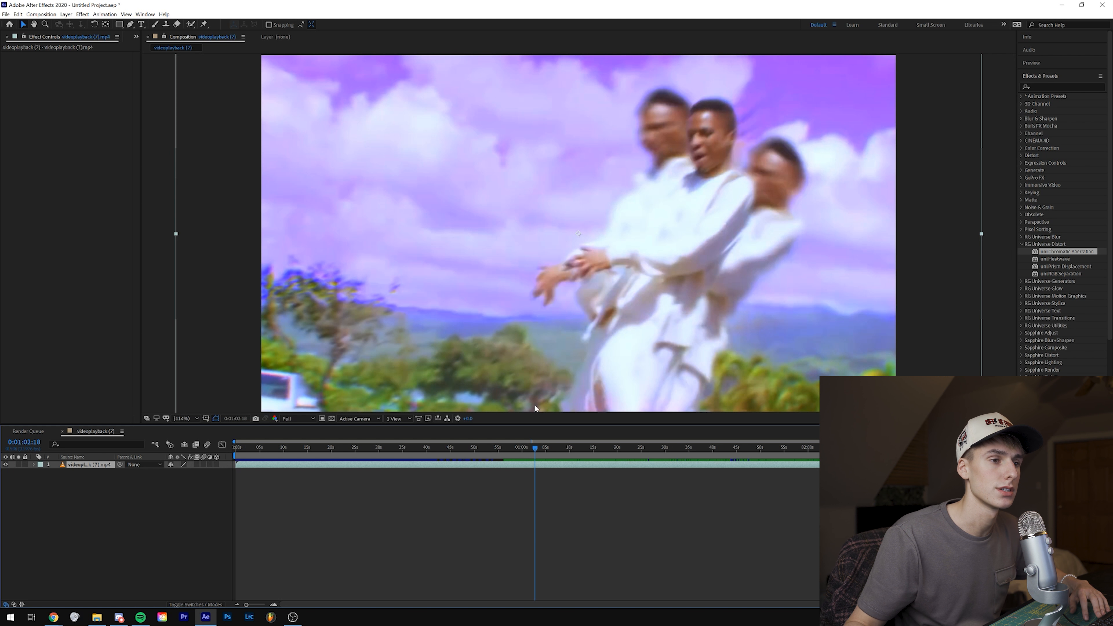
pyautogui.click(539, 447)
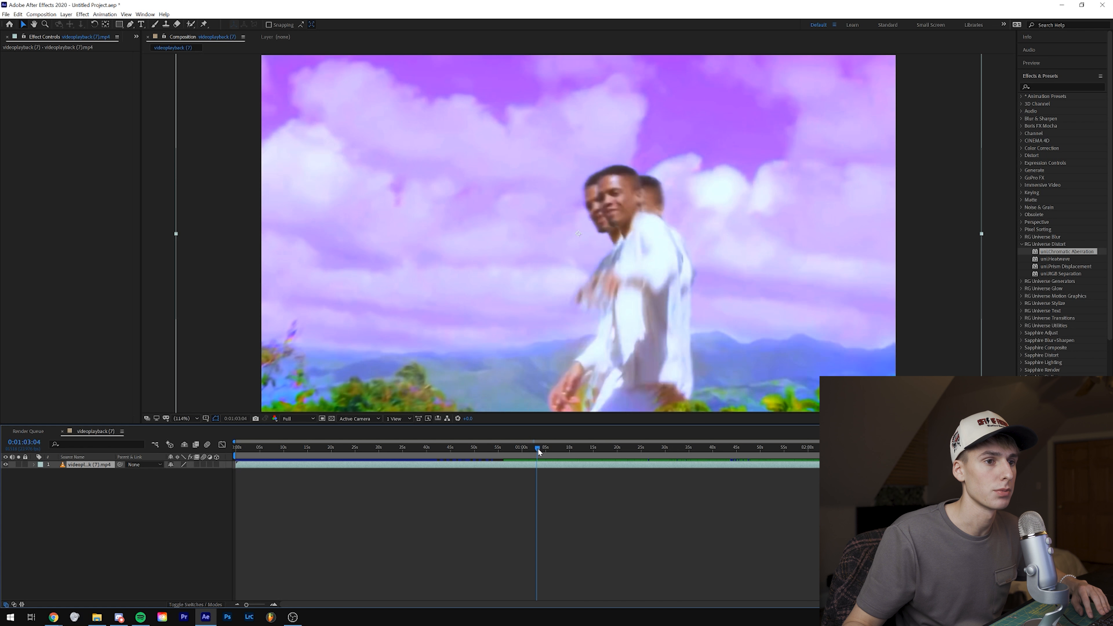
# Step: Split the video layer at 0:00:58:00 and again at 0:00:58:22 to isolate the ocean shot as its own clip
pyautogui.moveTo(539, 452); pyautogui.dragTo(600, 452)
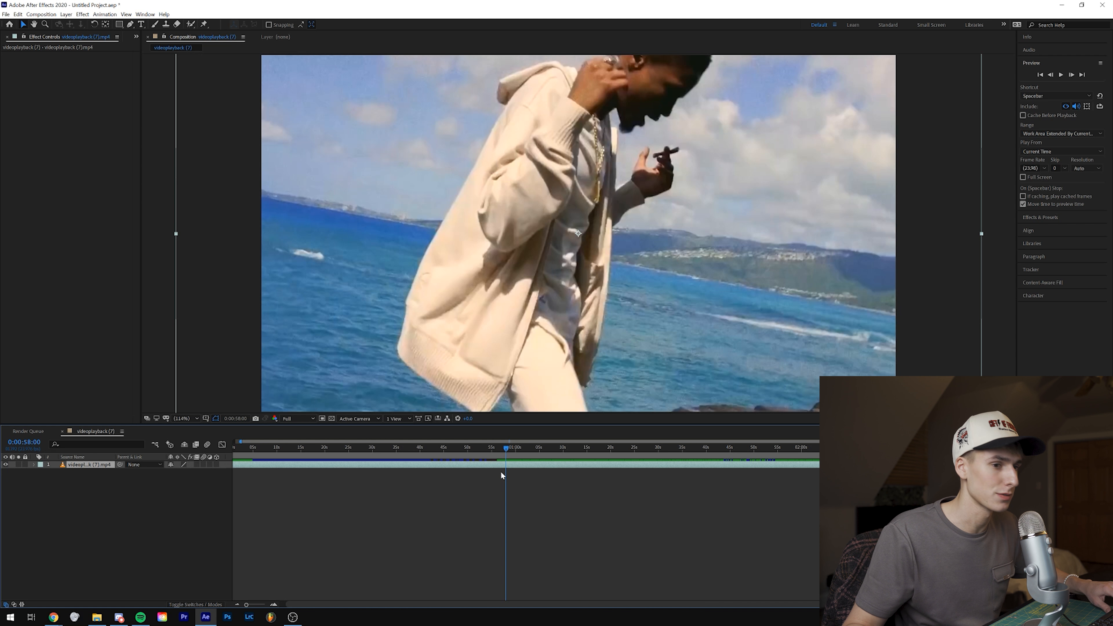
pyautogui.hotkey('ctrl', 'shift', 'd')
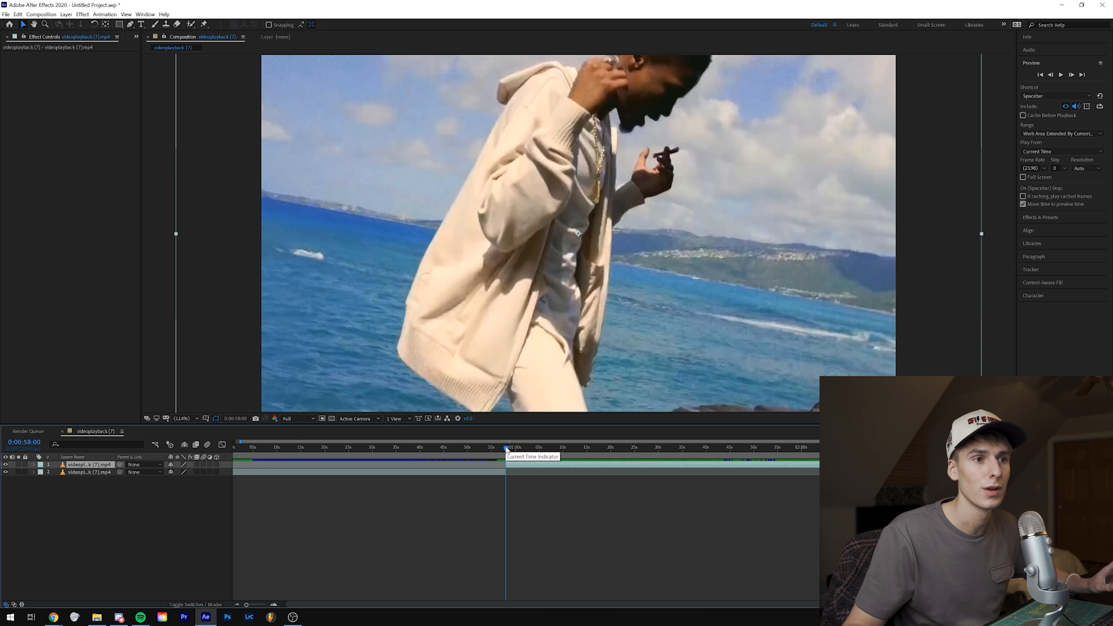
pyautogui.click(509, 450)
pyautogui.press('space')
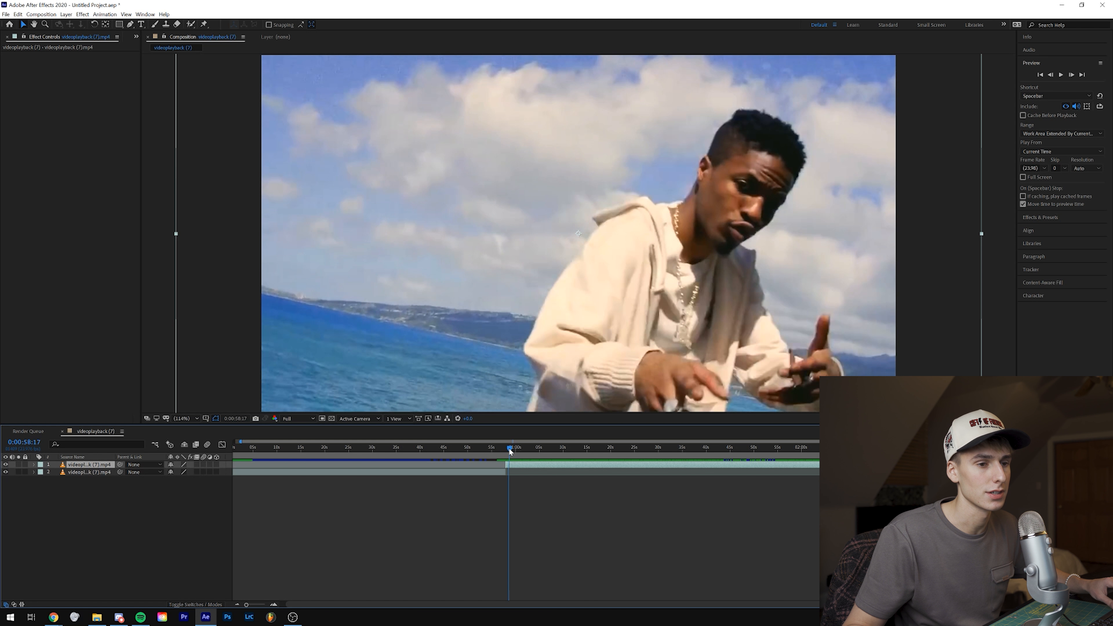
pyautogui.click(1070, 75)
pyautogui.click(1070, 75)
pyautogui.click(1070, 75)
pyautogui.click(1070, 75)
pyautogui.click(1070, 75)
pyautogui.click(1071, 76)
pyautogui.click(1049, 77)
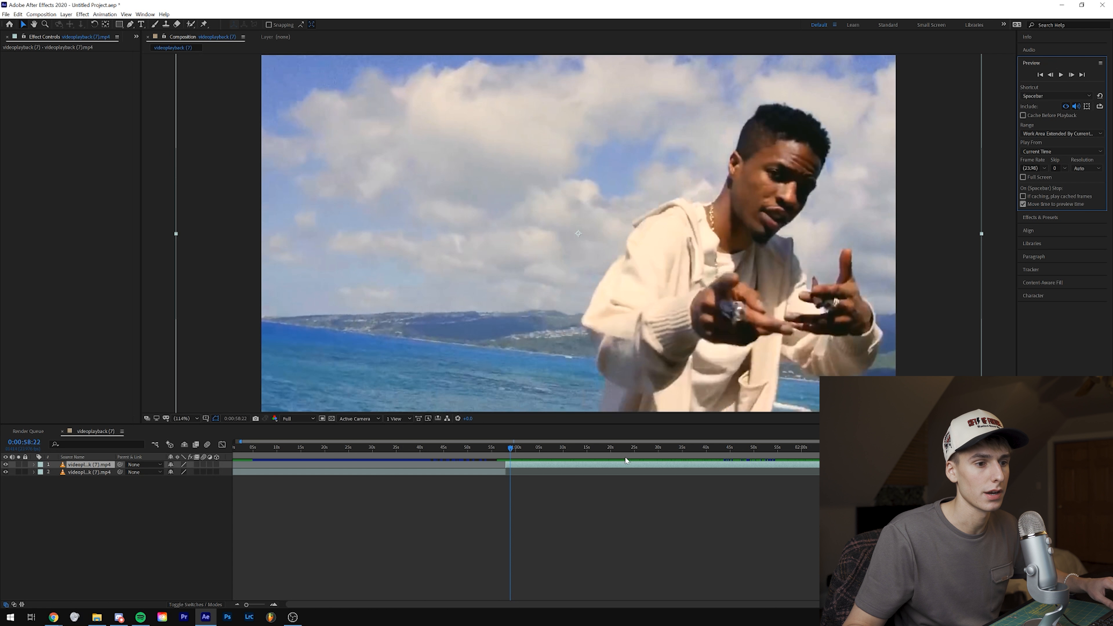
pyautogui.hotkey('ctrl', 'shift', 'd')
# Step: Mark the man as foreground with the Roto Brush at 0:00:58:00 on the isolated clip, covering his head, jacket, trousers and raised hand
pyautogui.click(274, 604)
pyautogui.click(440, 449)
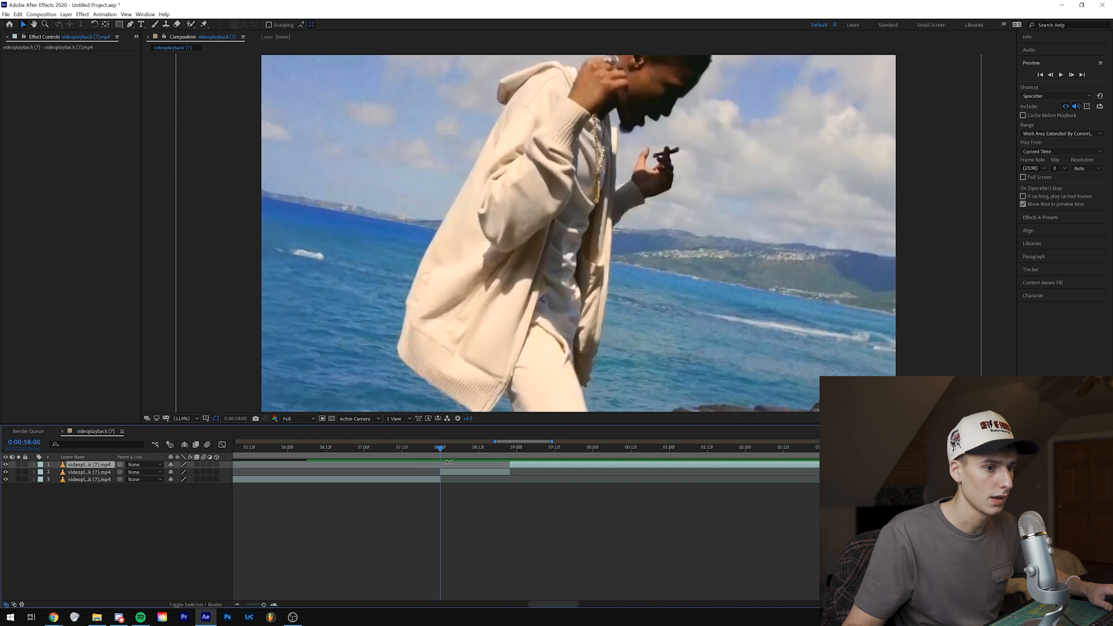
pyautogui.click(462, 473)
pyautogui.click(191, 25)
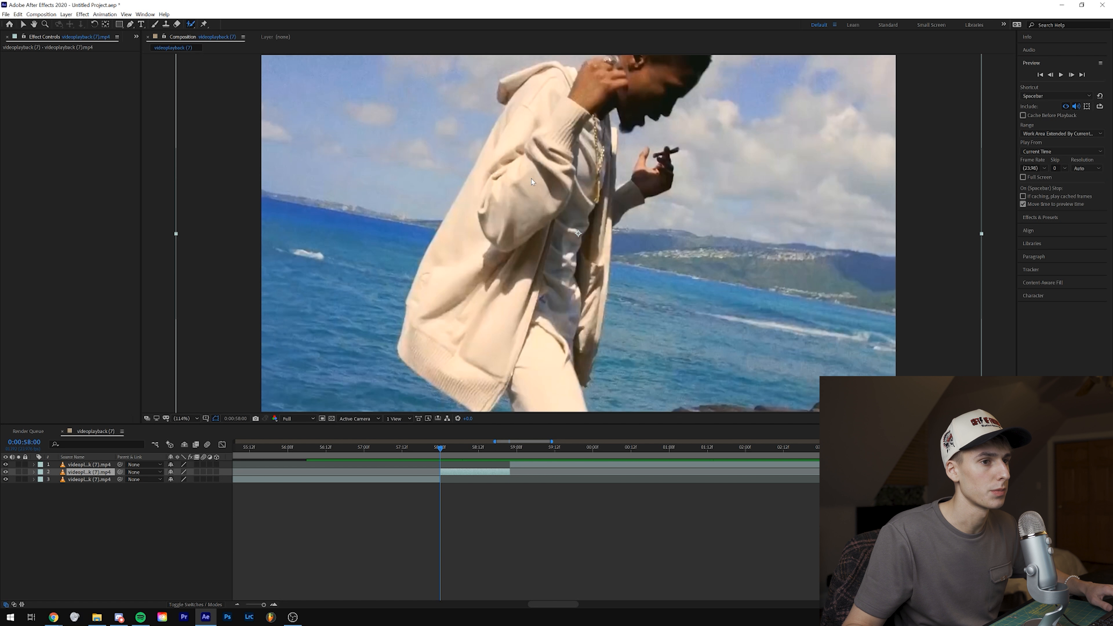
pyautogui.doubleClick(518, 241)
pyautogui.moveTo(521, 263); pyautogui.dragTo(561, 331)
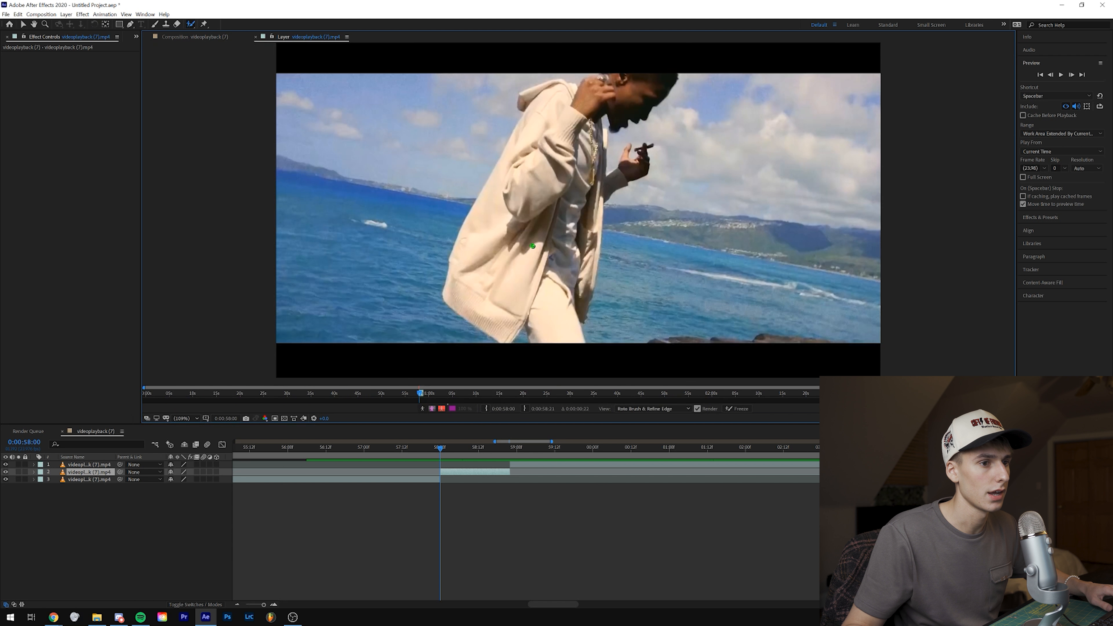
pyautogui.moveTo(485, 268)
pyautogui.mouseDown()
pyautogui.moveTo(494, 225)
pyautogui.moveTo(524, 105)
pyautogui.moveTo(661, 78)
pyautogui.mouseUp()
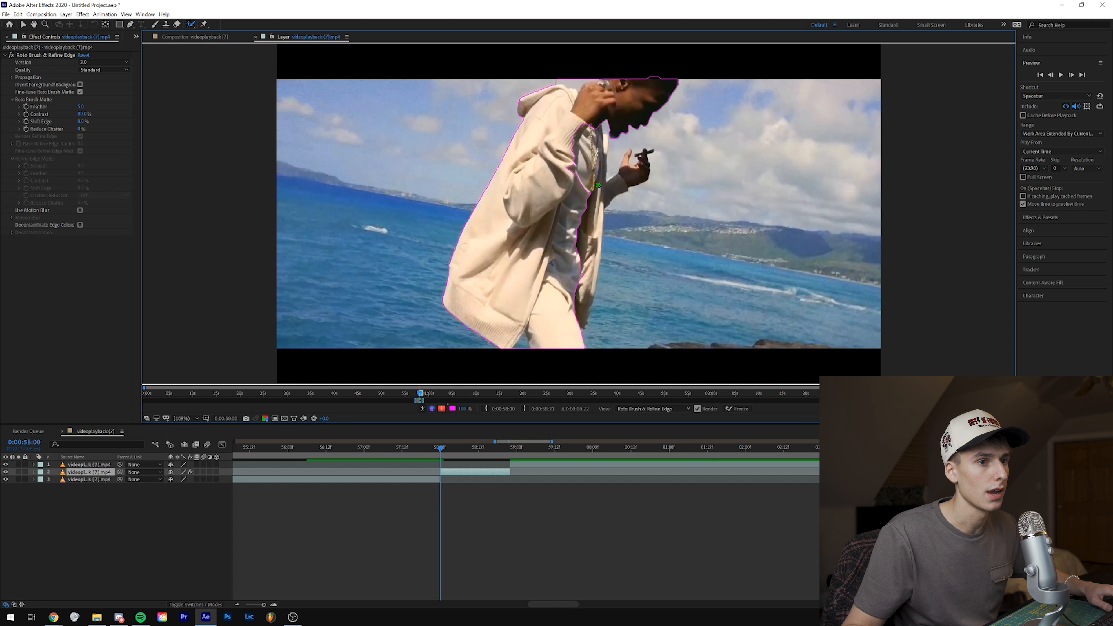
pyautogui.moveTo(604, 142); pyautogui.dragTo(602, 166)
pyautogui.moveTo(598, 207); pyautogui.dragTo(585, 315)
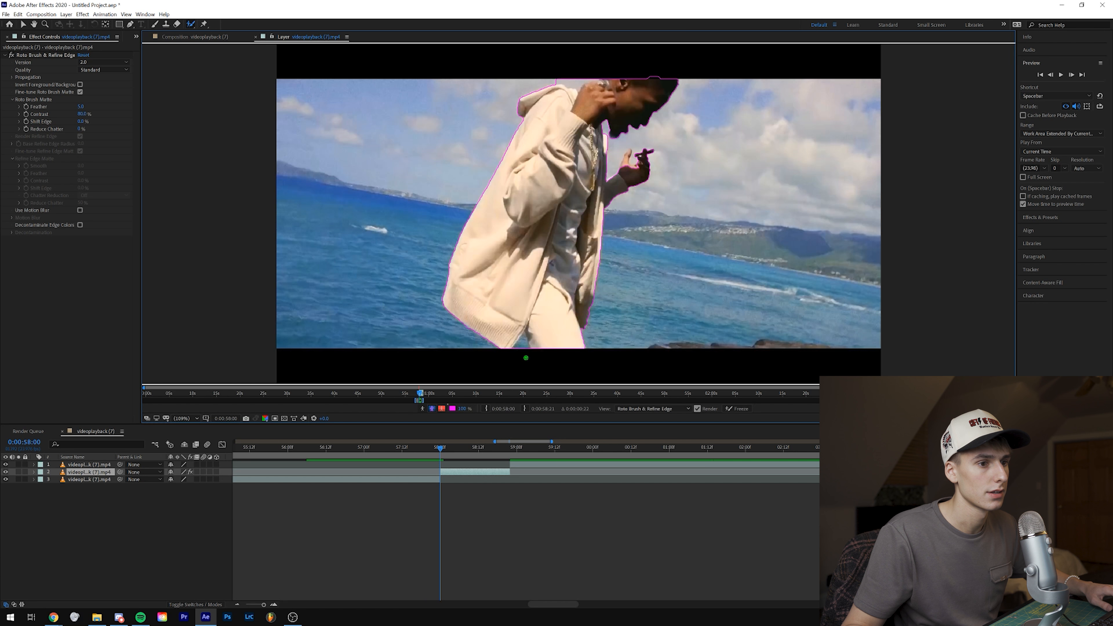
# Step: Subtract the extra area above the man's hood and head from the Roto Brush selection at 0:00:58:00
pyautogui.scroll(1, 526, 359)
pyautogui.press('space')
pyautogui.moveTo(539, 154); pyautogui.dragTo(541, 308)
pyautogui.scroll(1, 616, 124)
pyautogui.moveTo(584, 85); pyautogui.dragTo(571, 244)
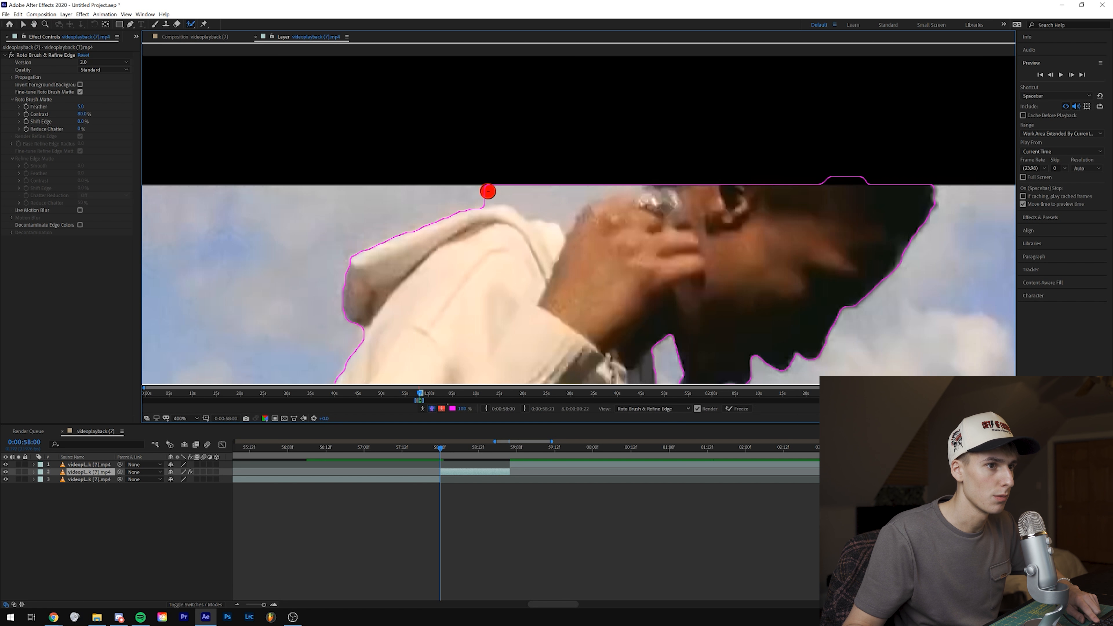
pyautogui.moveTo(487, 191)
pyautogui.mouseDown()
pyautogui.moveTo(561, 193)
pyautogui.moveTo(627, 164)
pyautogui.mouseUp()
pyautogui.hotkey('shift', '/')
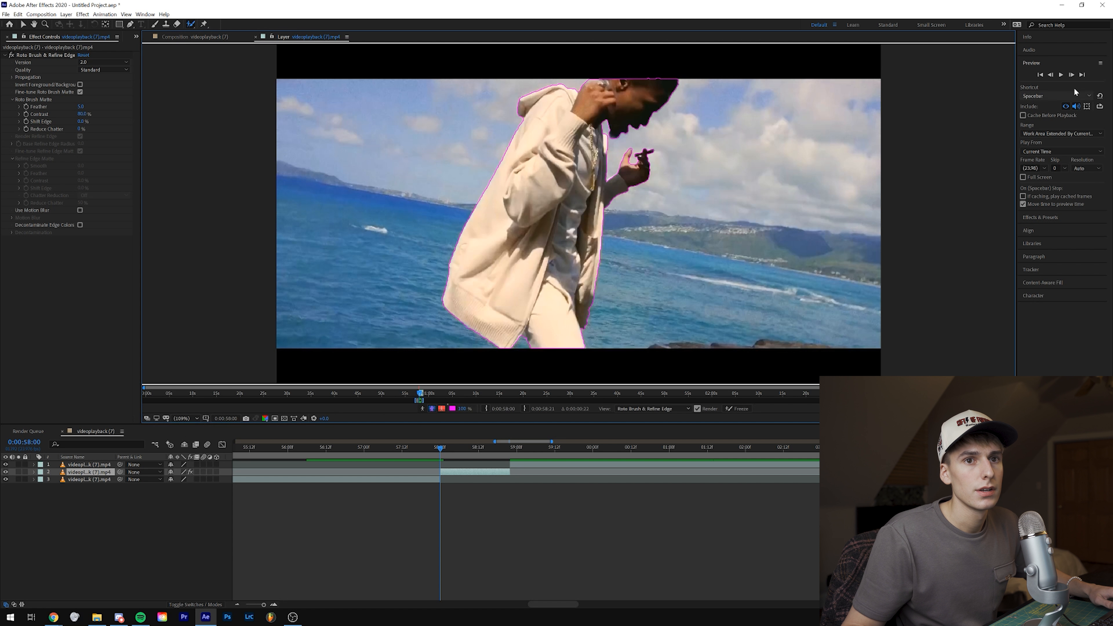
# Step: Propagate the Roto Brush selection frame by frame to 0:00:58:08, correcting the outline around the man's outstretched hand
pyautogui.click(1071, 75)
pyautogui.click(1071, 76)
pyautogui.click(1071, 75)
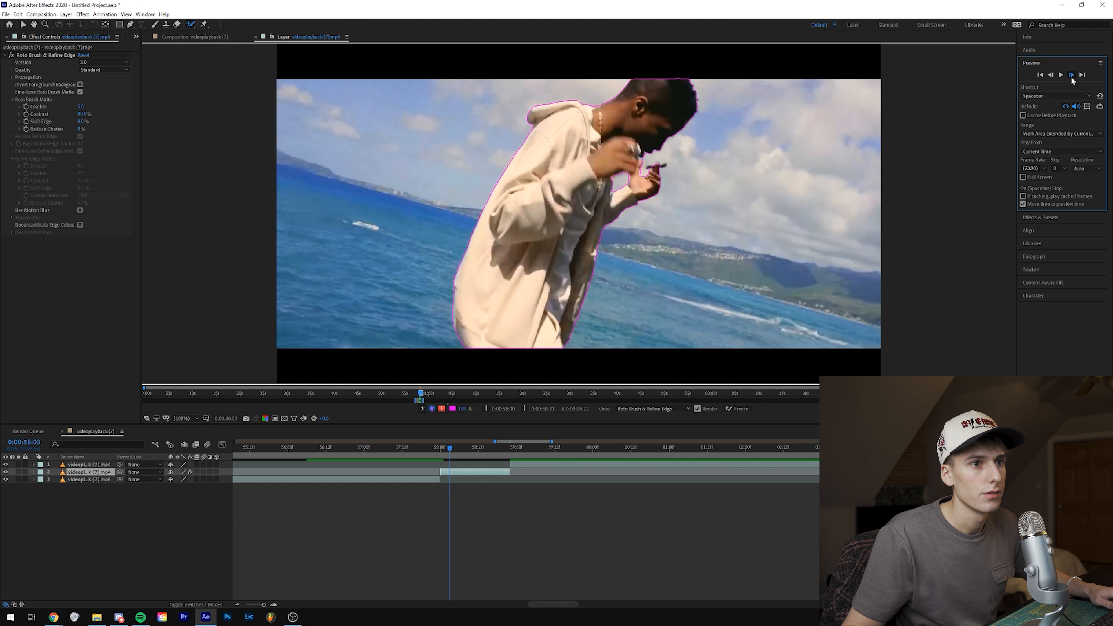
pyautogui.click(1070, 76)
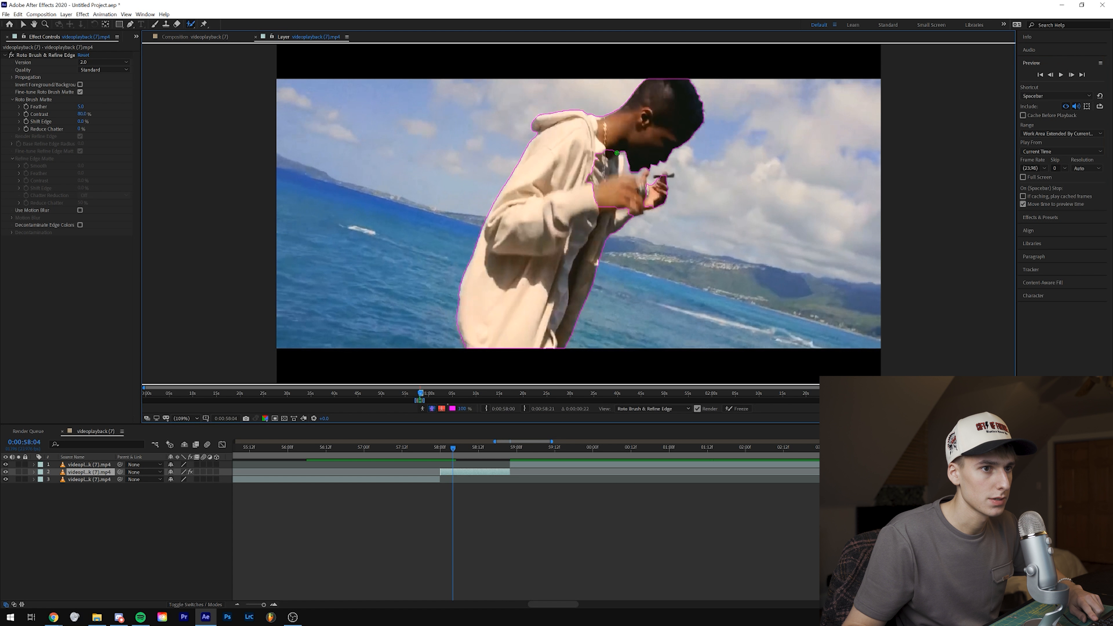
pyautogui.press('pagedown')
pyautogui.press('pagedown')
pyautogui.press('pagedown')
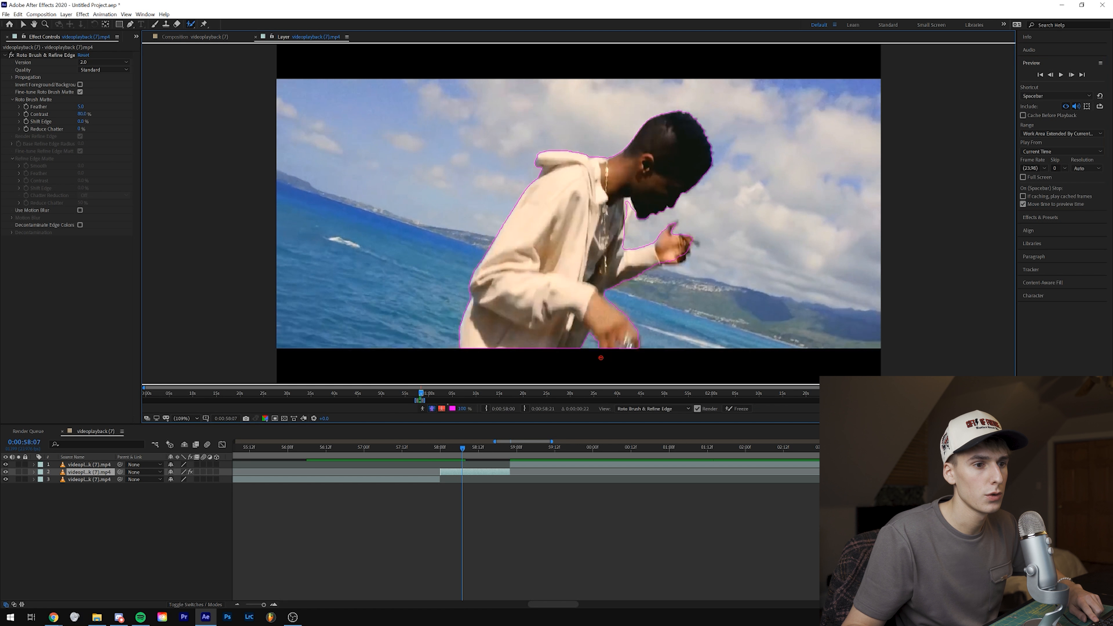
pyautogui.click(1071, 75)
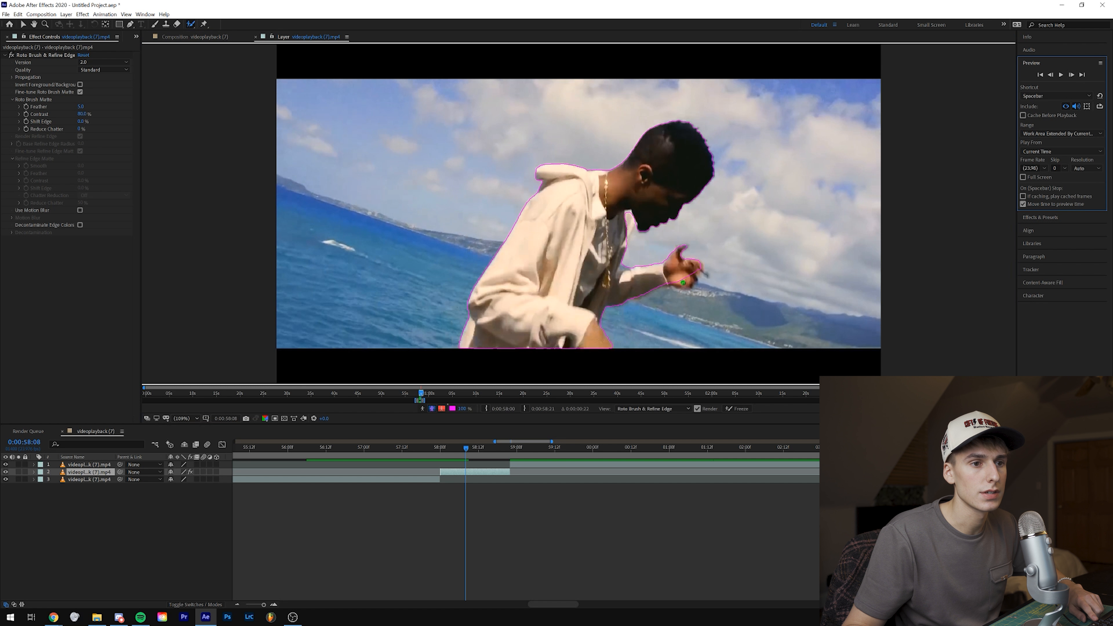
pyautogui.moveTo(678, 283); pyautogui.dragTo(689, 277)
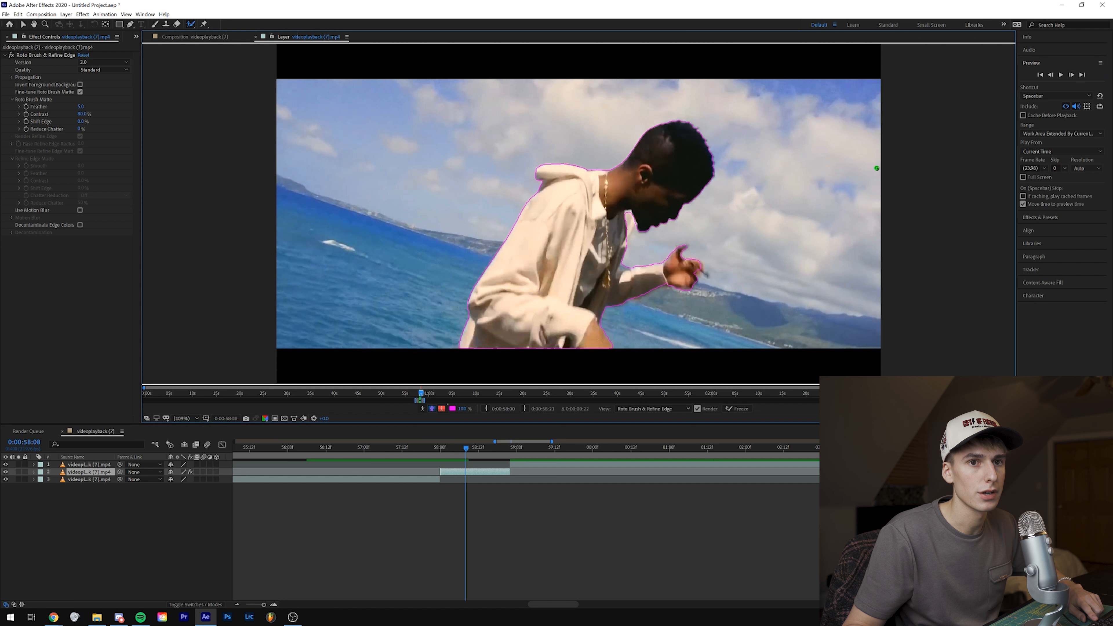
# Step: Continue propagating the Roto Brush selection from 0:00:58:08 to 0:00:58:22, touching up the area around the lower hand at 0:00:58:18
pyautogui.click(1072, 75)
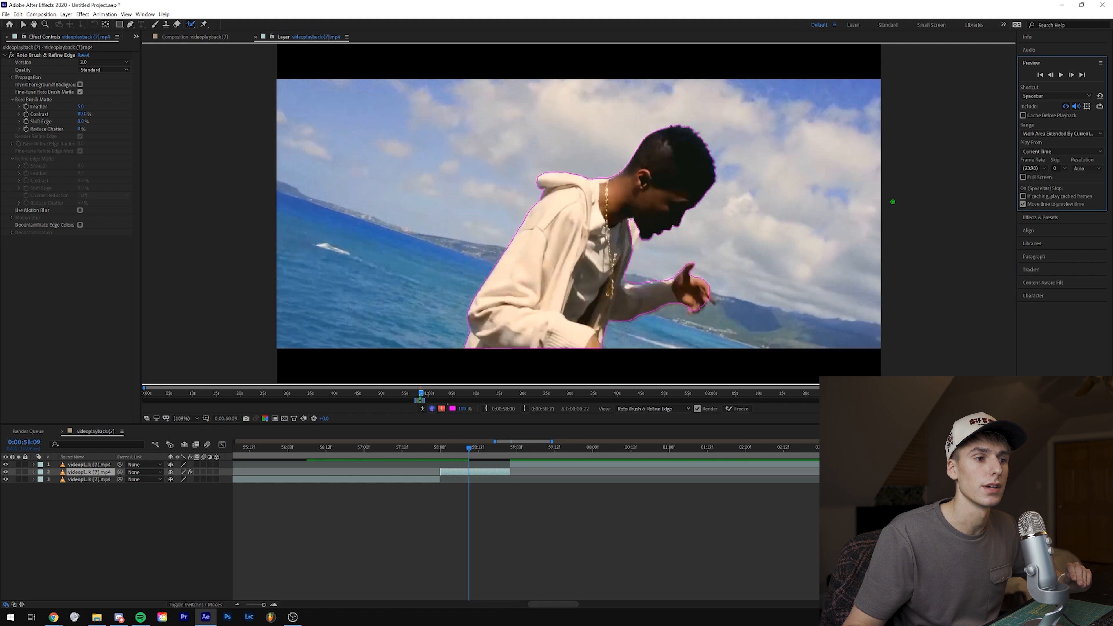
pyautogui.click(1072, 74)
pyautogui.click(1072, 75)
pyautogui.click(1072, 75)
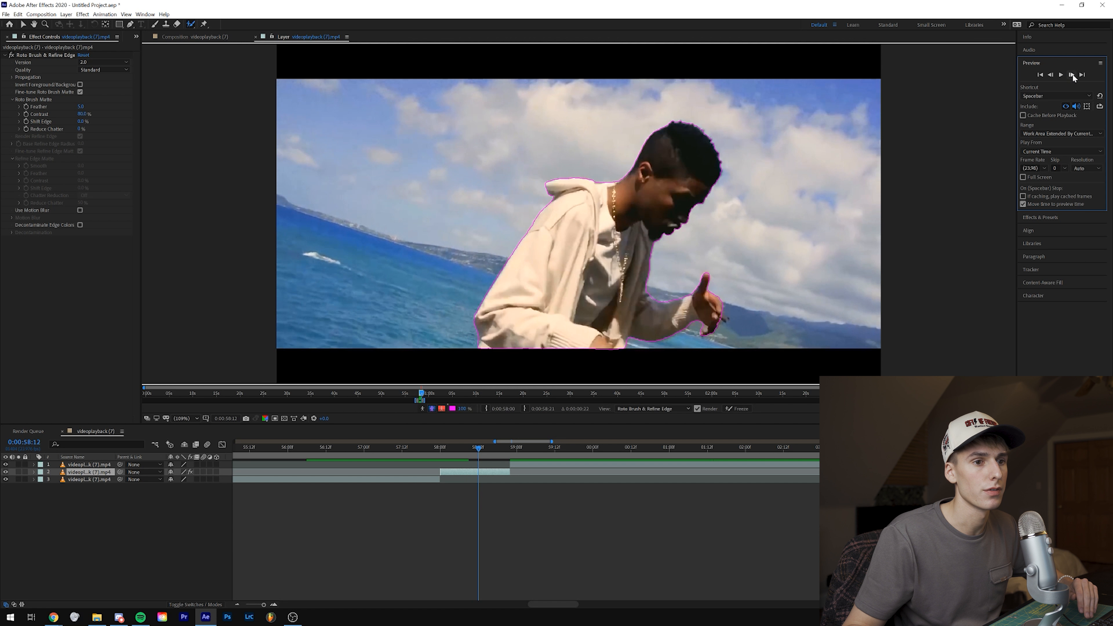
pyautogui.click(1072, 75)
pyautogui.click(1072, 74)
pyautogui.click(1072, 74)
pyautogui.click(1072, 74)
pyautogui.click(1072, 75)
pyautogui.click(1072, 75)
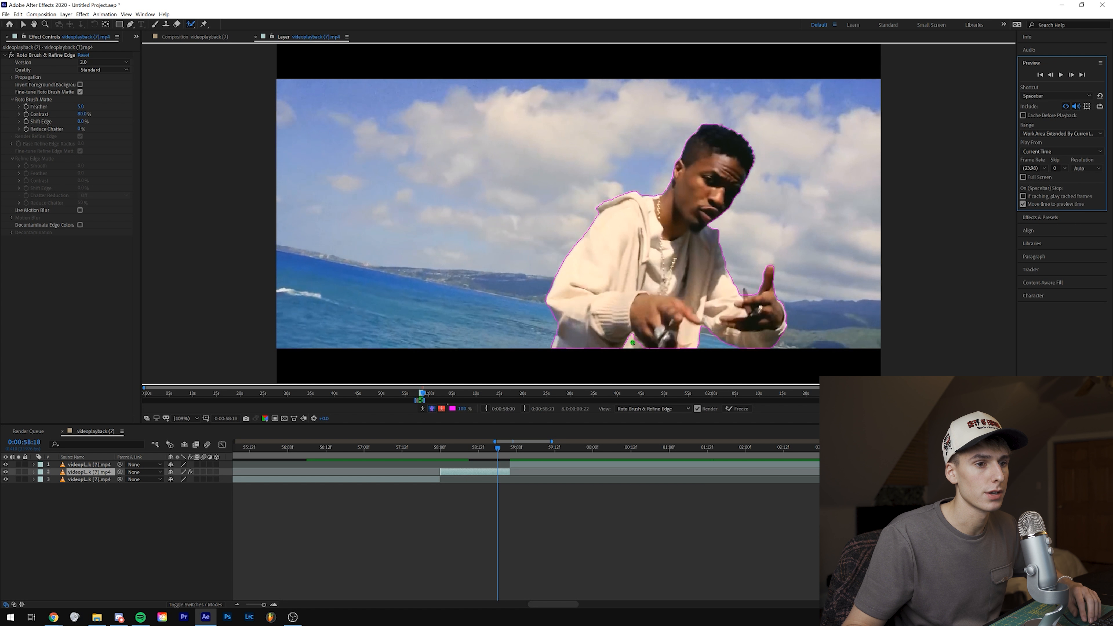
pyautogui.moveTo(649, 340); pyautogui.dragTo(632, 345)
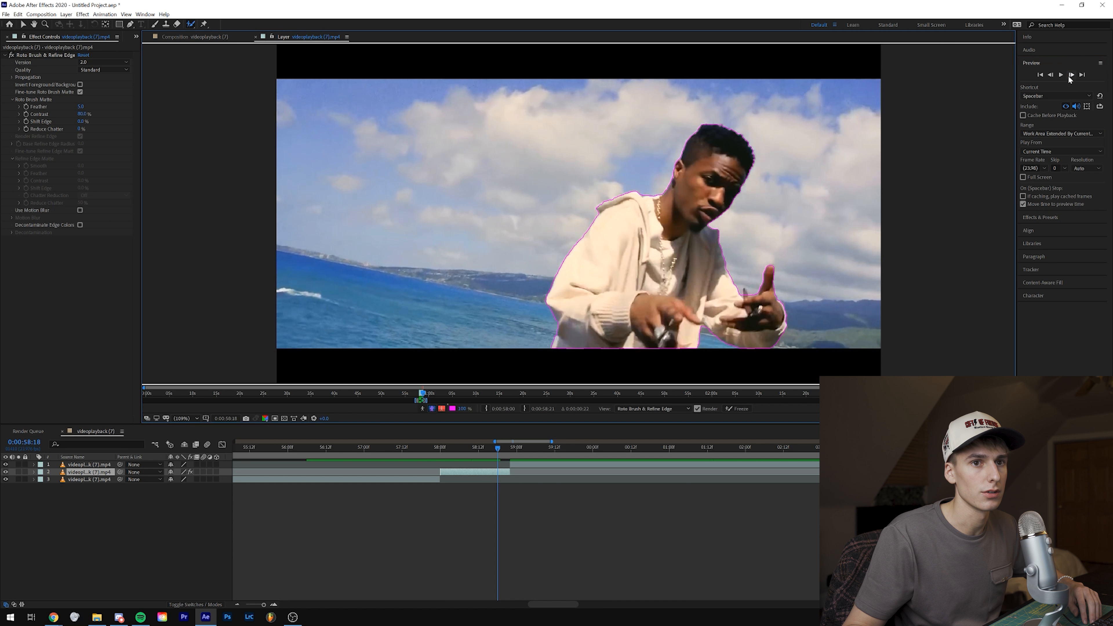
pyautogui.click(1070, 76)
pyautogui.click(1070, 76)
pyautogui.click(1070, 76)
pyautogui.click(1070, 77)
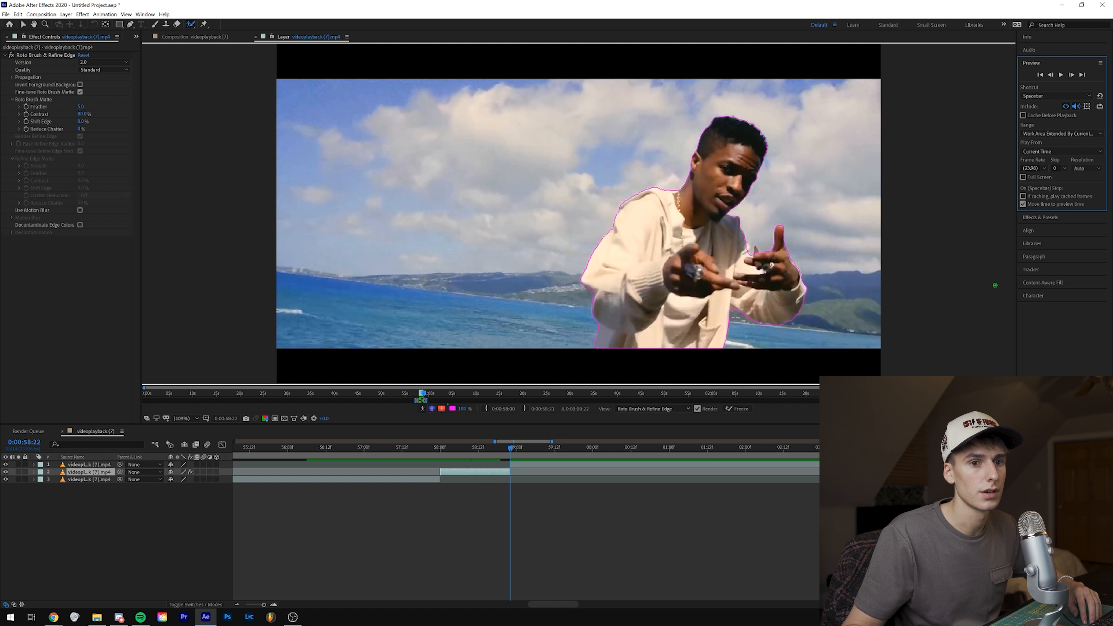
# Step: Freeze the Roto Brush selection, return to the composition and preview the cutout from 0:00:58:00
pyautogui.click(741, 408)
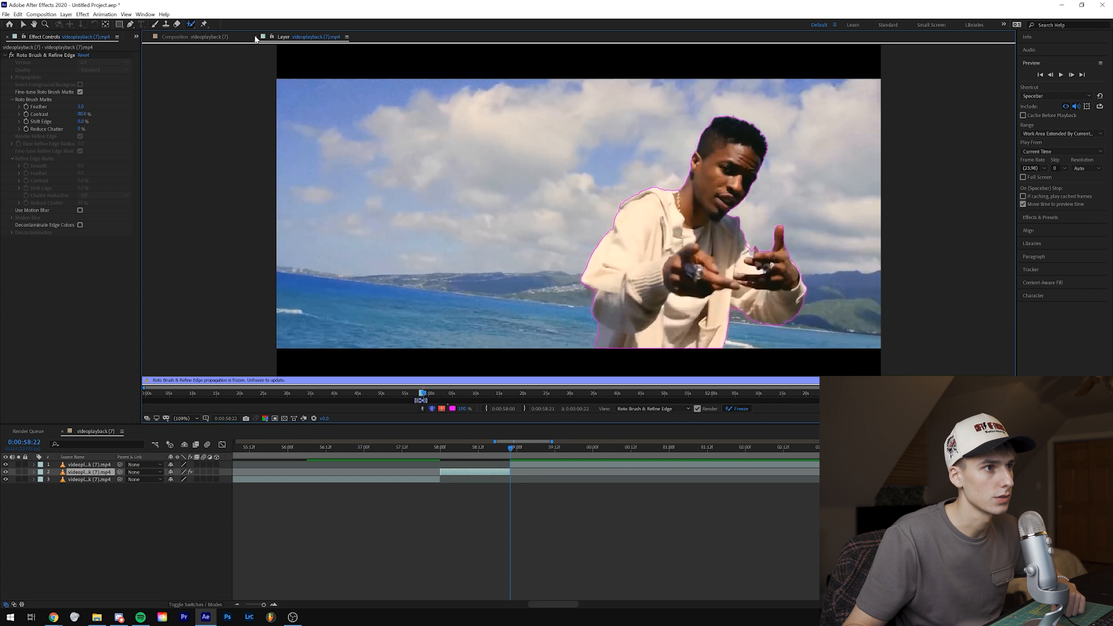
pyautogui.click(255, 38)
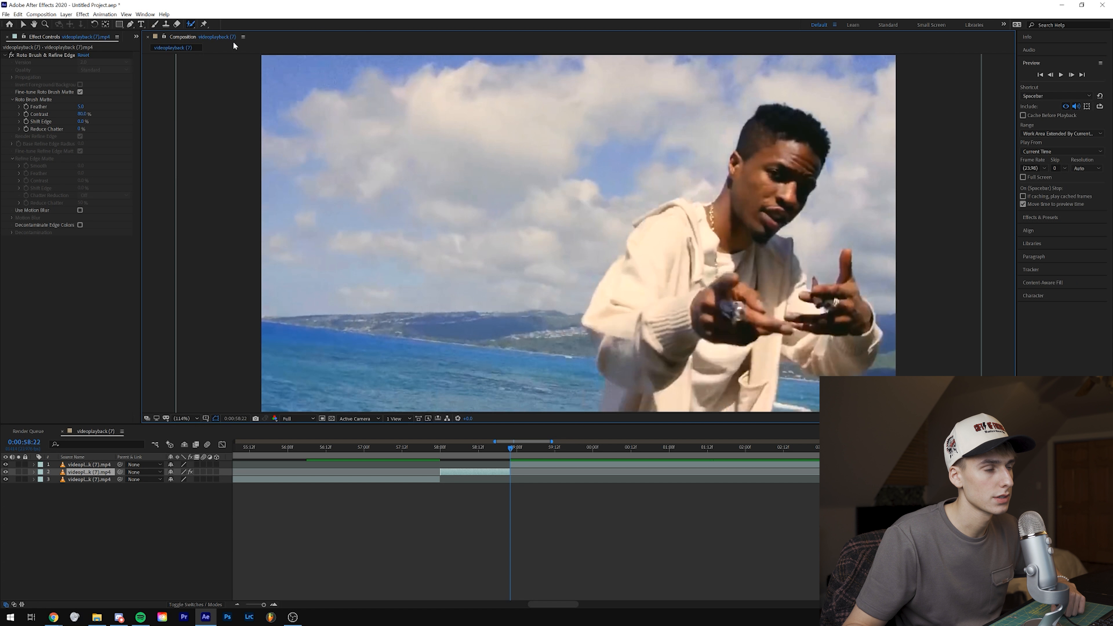
pyautogui.moveTo(504, 447); pyautogui.dragTo(441, 448)
pyautogui.press('space')
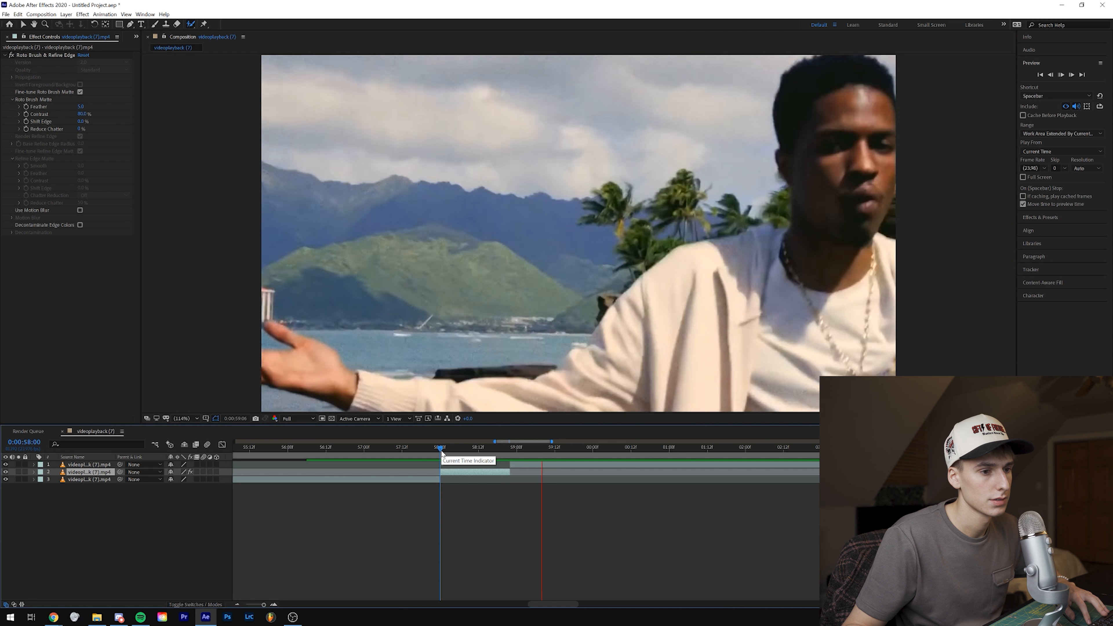
pyautogui.moveTo(442, 452); pyautogui.dragTo(450, 454)
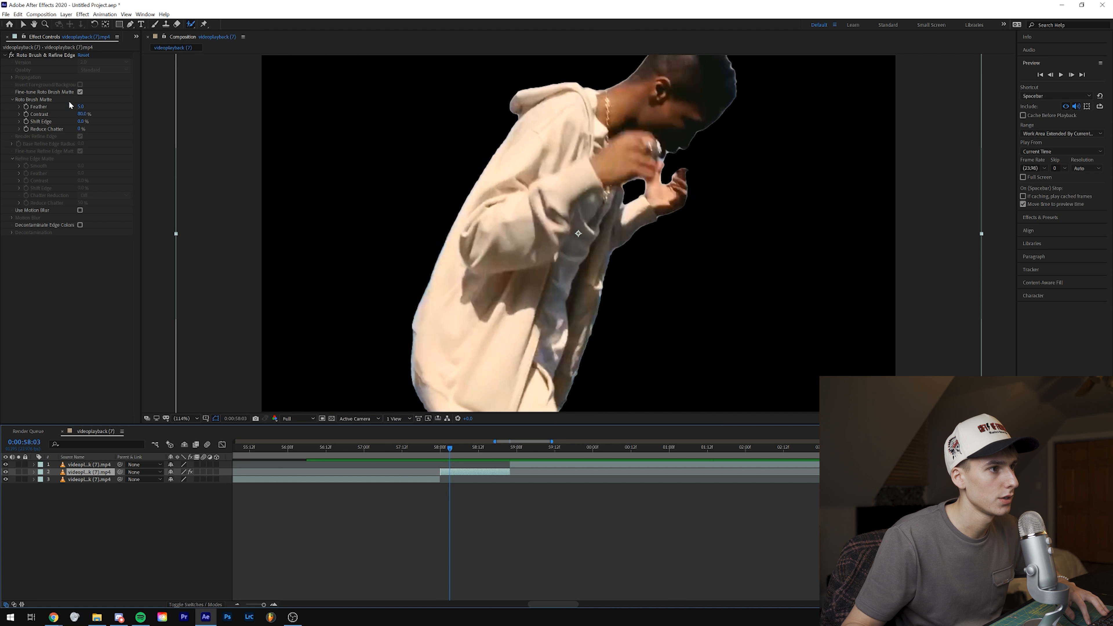
# Step: Raise the Roto Brush matte's feather to about 13 and set its edge shift to about -46%, checking the cutout's edges
pyautogui.moveTo(80, 108); pyautogui.dragTo(126, 105)
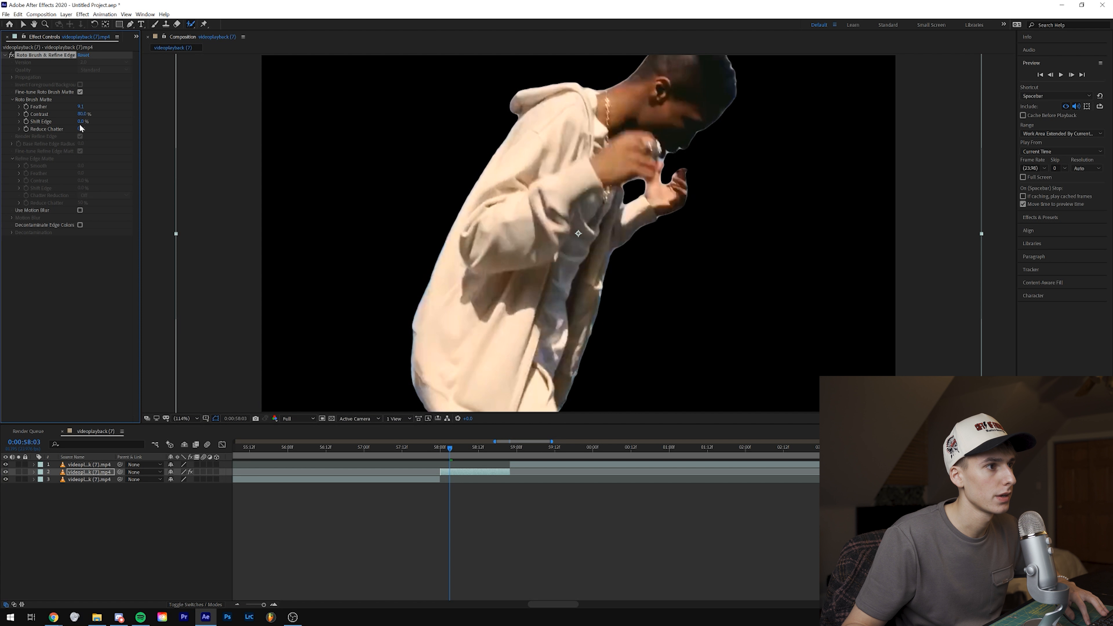
pyautogui.moveTo(81, 122); pyautogui.dragTo(53, 125)
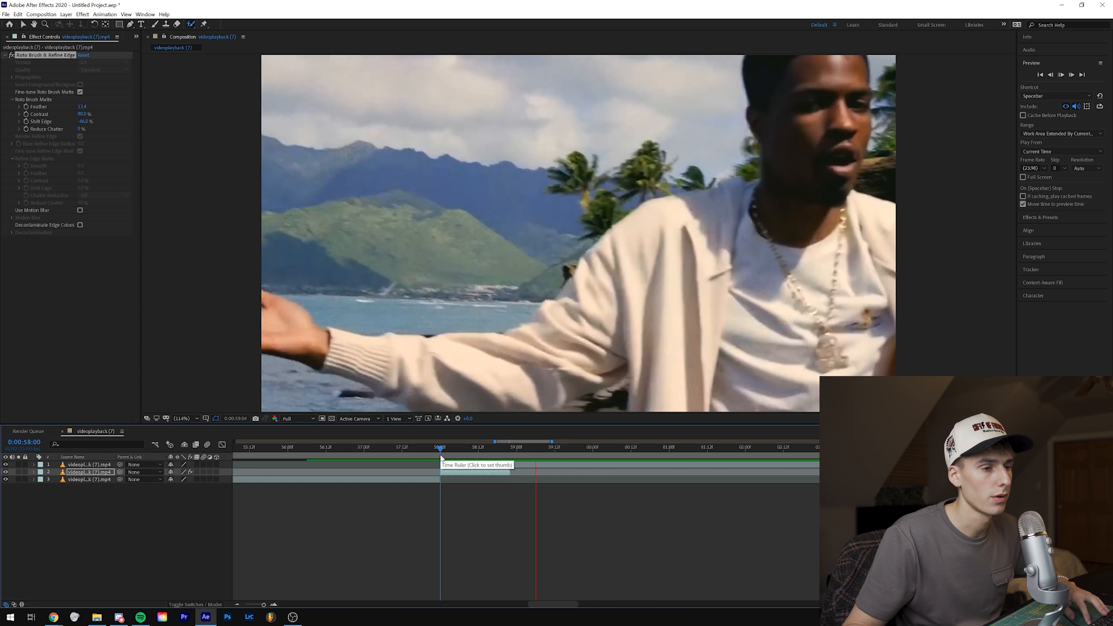
pyautogui.click(444, 456)
pyautogui.moveTo(444, 454); pyautogui.dragTo(468, 455)
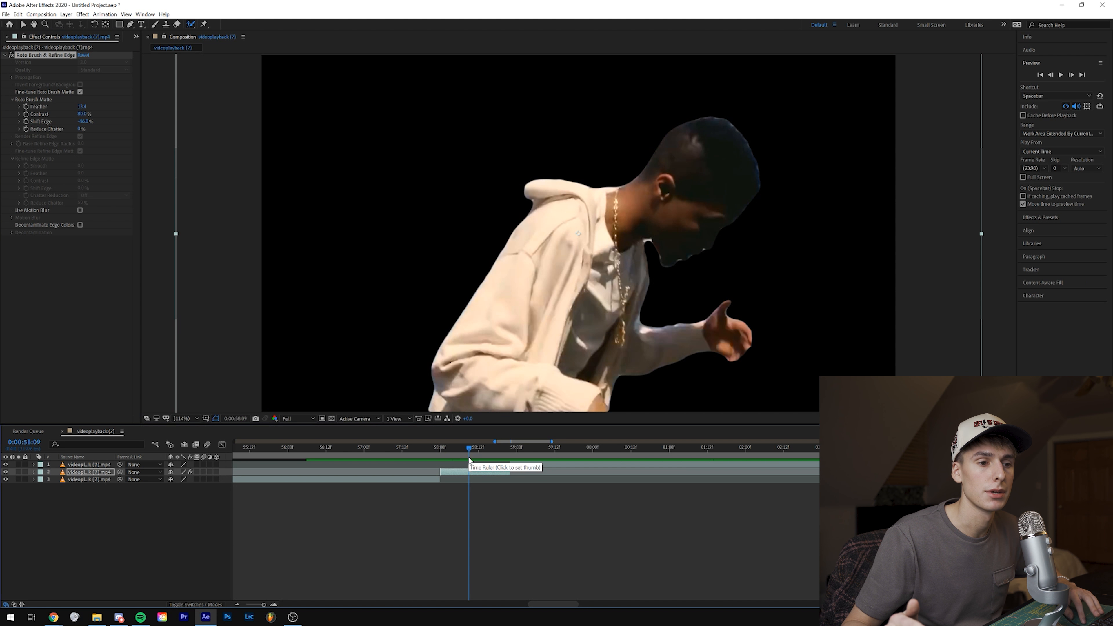
# Step: Duplicate the cutout clip and delete the Roto Brush & Refine Edge effect from the lower copy to restore its background
pyautogui.click(441, 447)
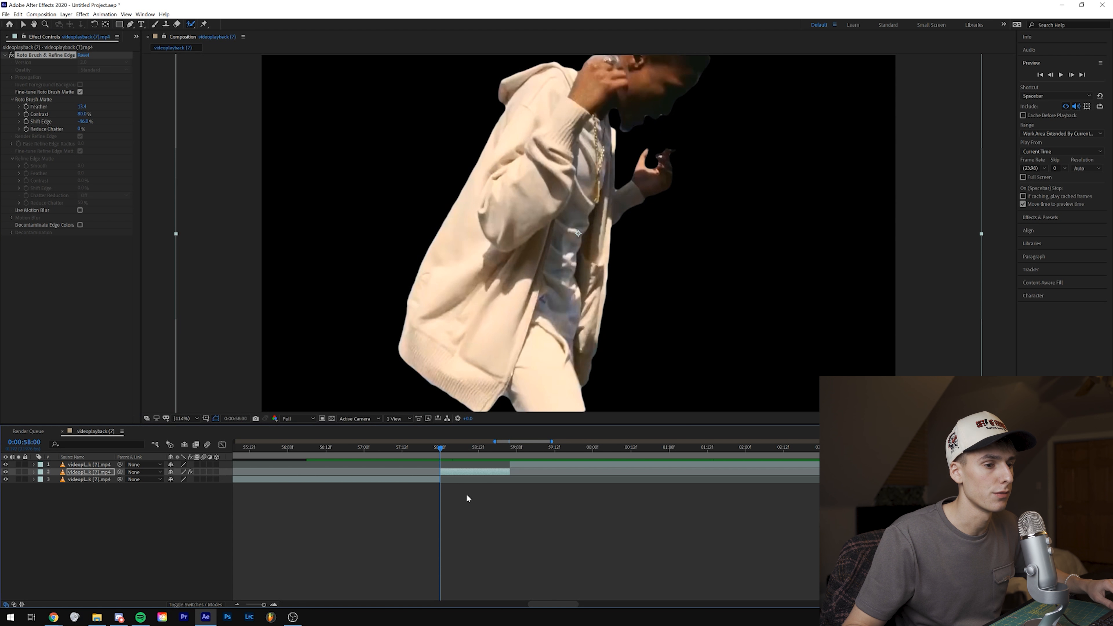
pyautogui.click(461, 477)
pyautogui.click(461, 474)
pyautogui.hotkey('ctrl', 'd')
pyautogui.click(468, 477)
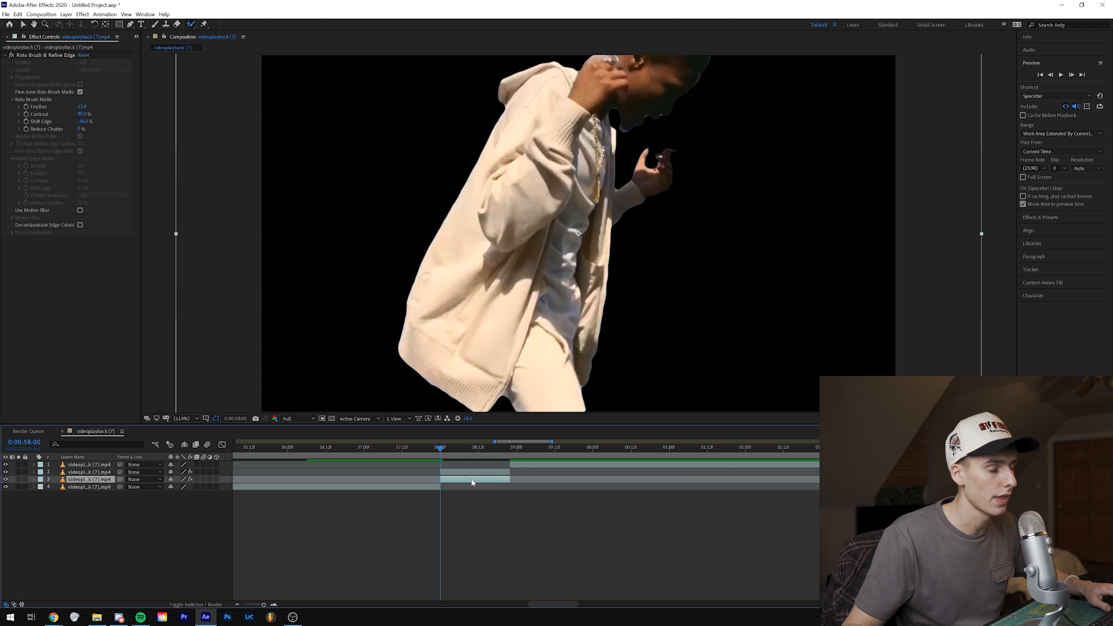
pyautogui.click(46, 56)
pyautogui.press('Delete')
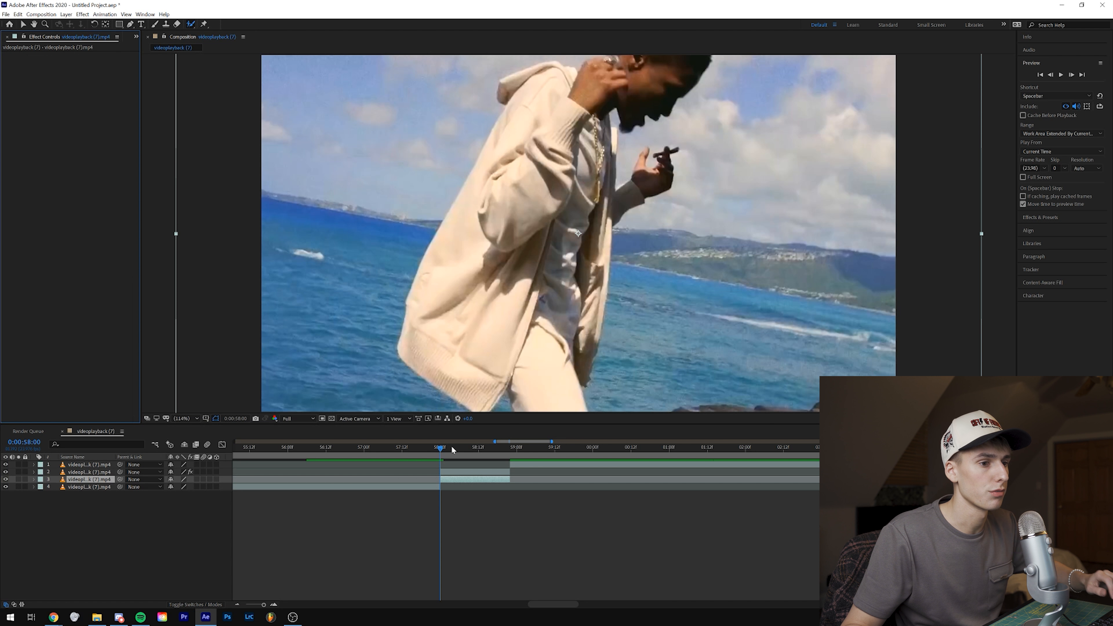
# Step: Examine the cutout layer over the full footage at several frames between 0:00:58:00 and 0:00:58:11
pyautogui.click(452, 448)
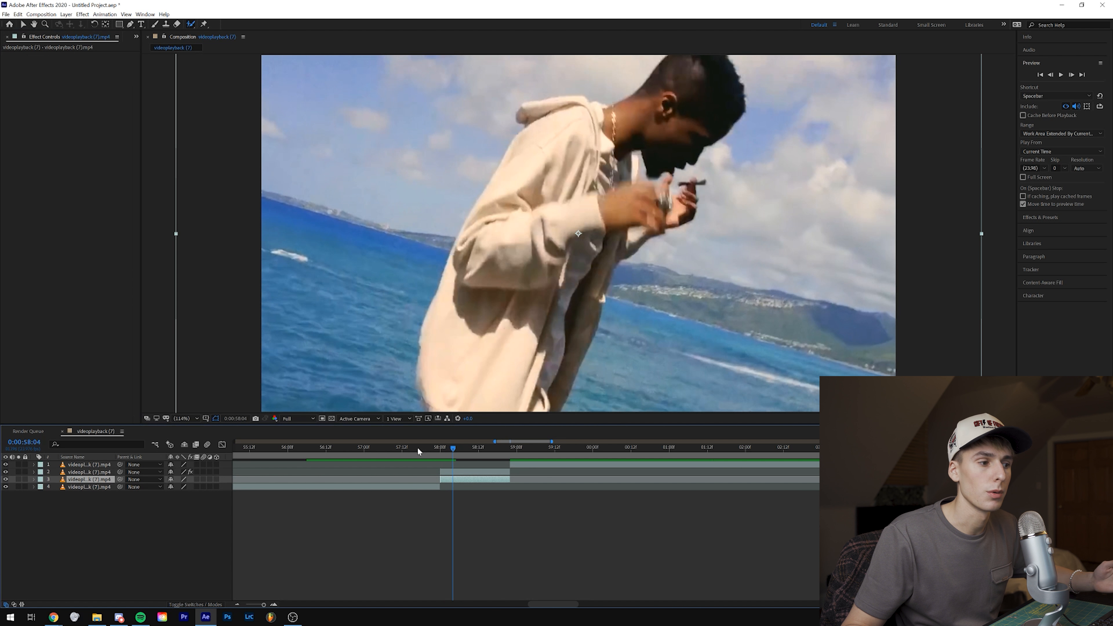
pyautogui.click(485, 474)
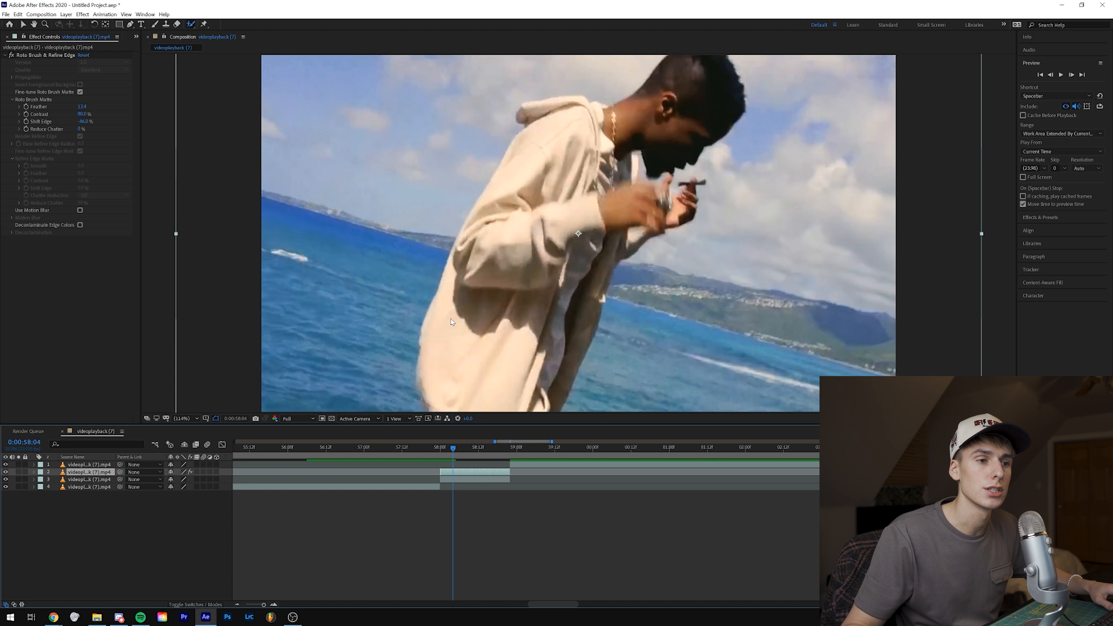
pyautogui.click(476, 448)
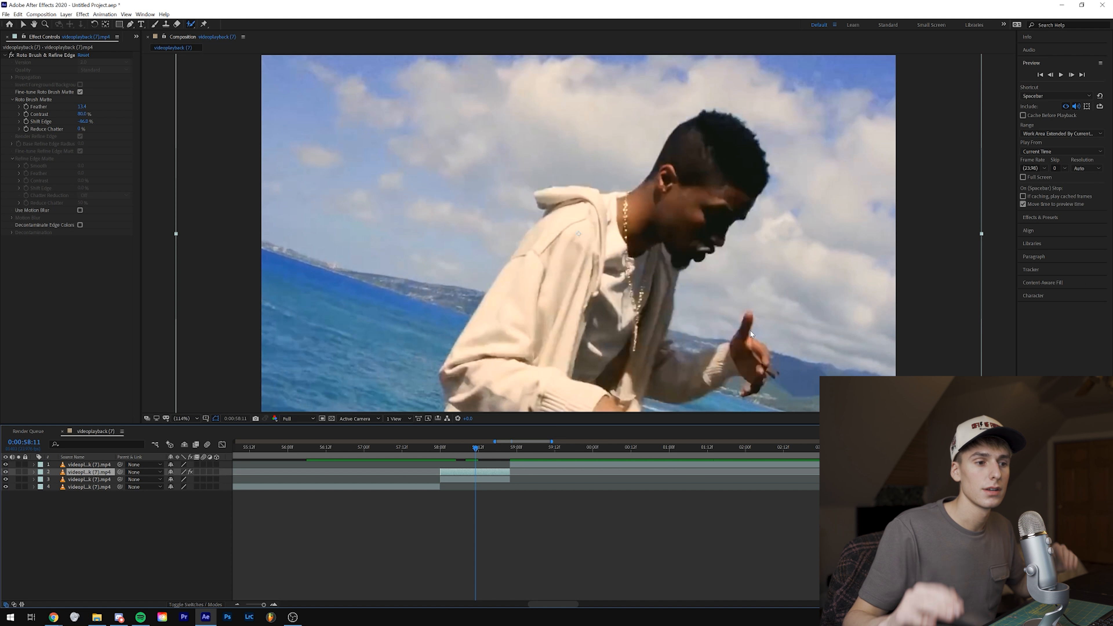
pyautogui.click(441, 450)
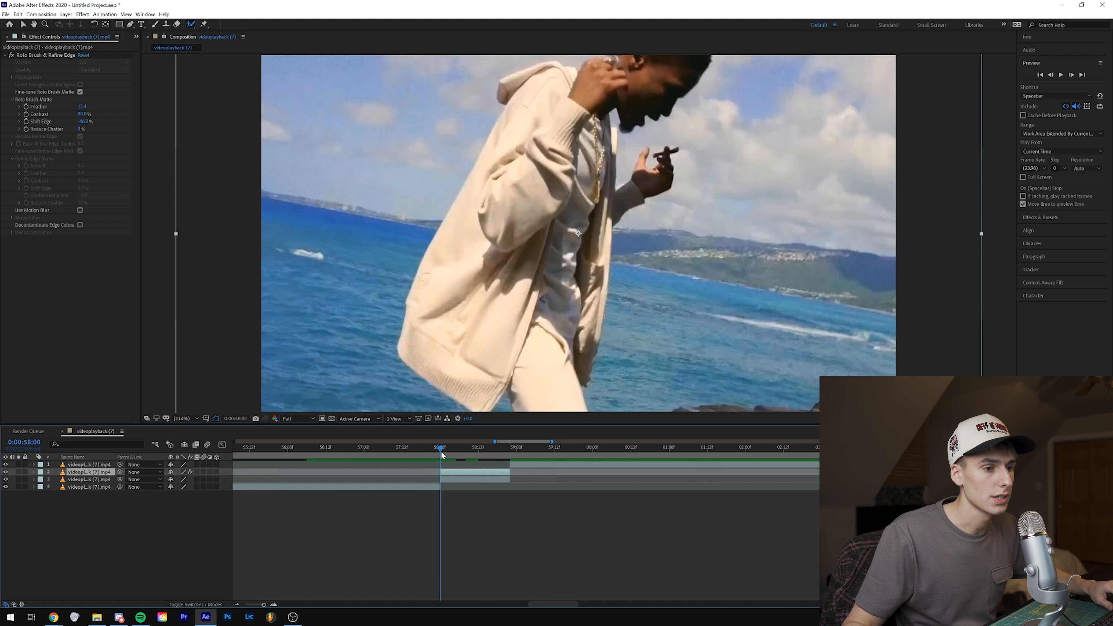
# Step: Examine the cutout over the full footage at successive frames between 0:00:58:00 and 0:00:58:21, returning to the clip's midpoint at 0:00:58:11
pyautogui.click(1072, 75)
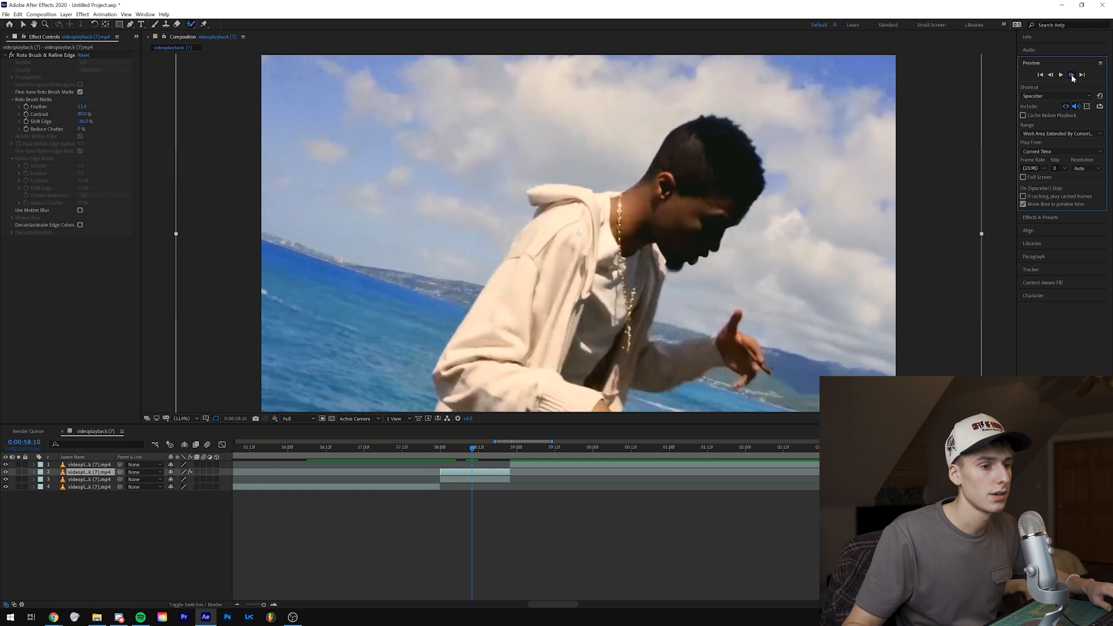
pyautogui.keyDown('shift'); pyautogui.click(1072, 75); pyautogui.keyUp('shift')
pyautogui.click(1071, 74)
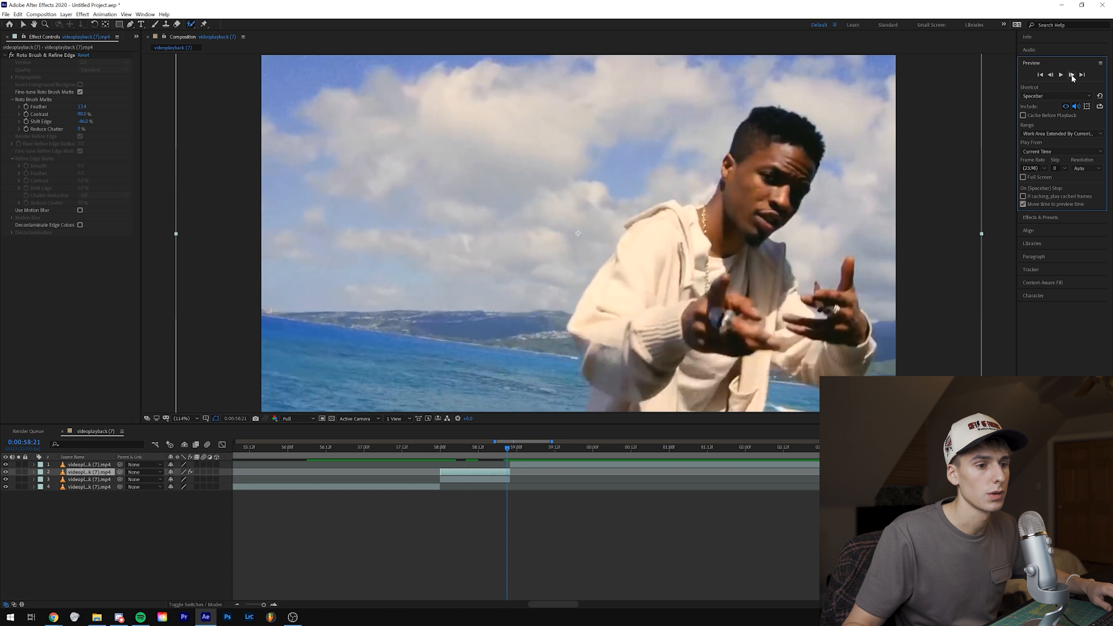
pyautogui.click(1071, 74)
pyautogui.click(475, 451)
pyautogui.moveTo(475, 456); pyautogui.dragTo(442, 458)
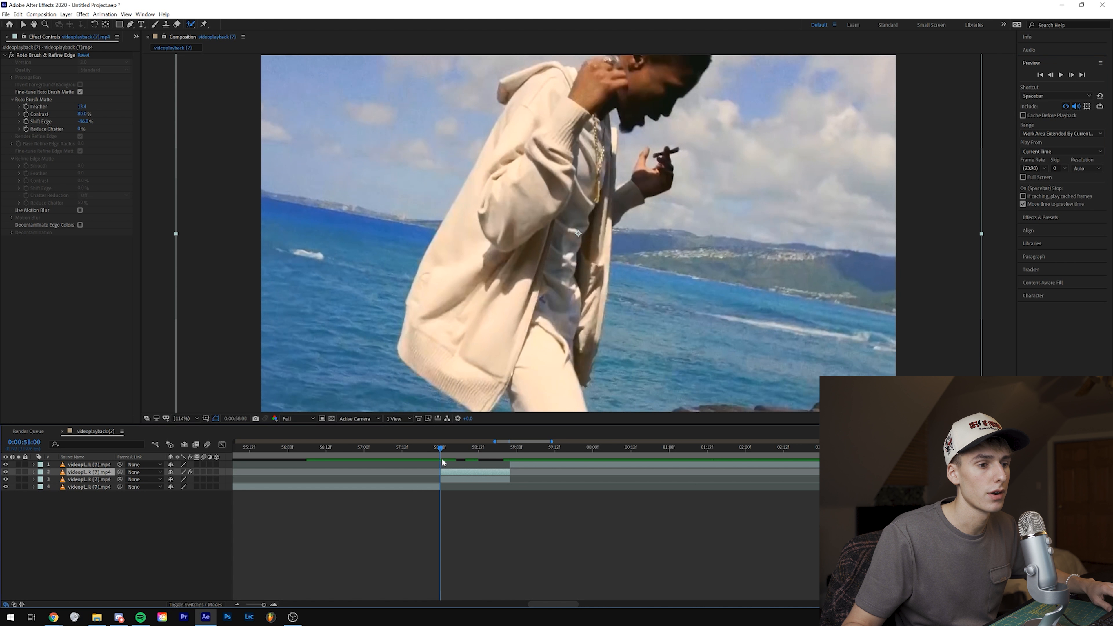
pyautogui.keyDown('shift'); pyautogui.click(1072, 75); pyautogui.keyUp('shift')
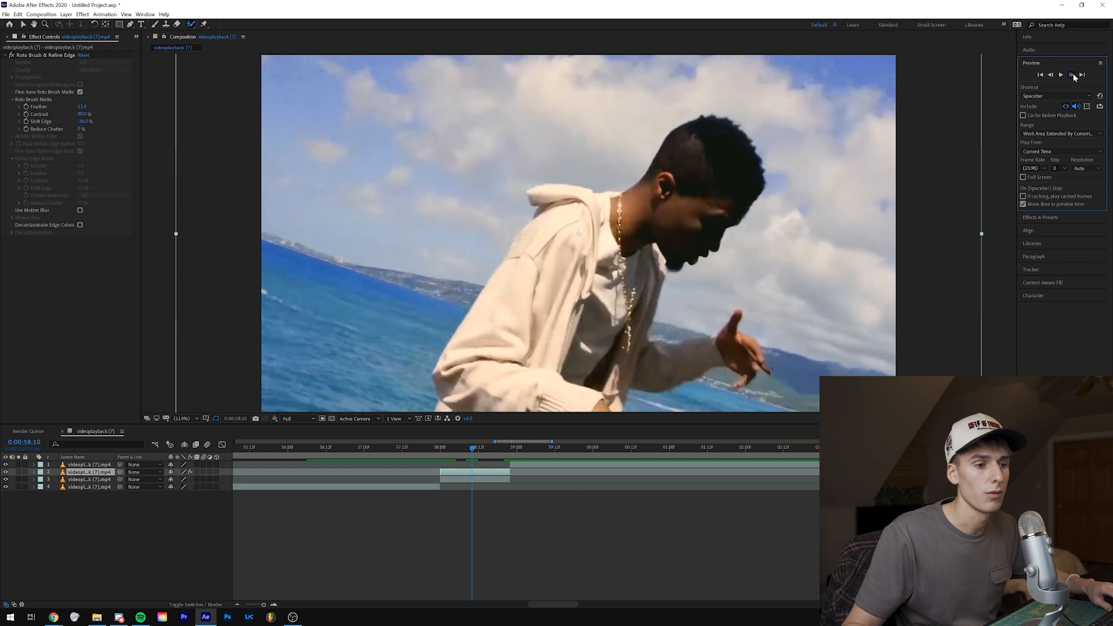
pyautogui.click(1071, 75)
# Step: Duplicate the Roto Brush cutout layer and delete the surplus copy, keeping two cutouts above the full footage
pyautogui.click(465, 480)
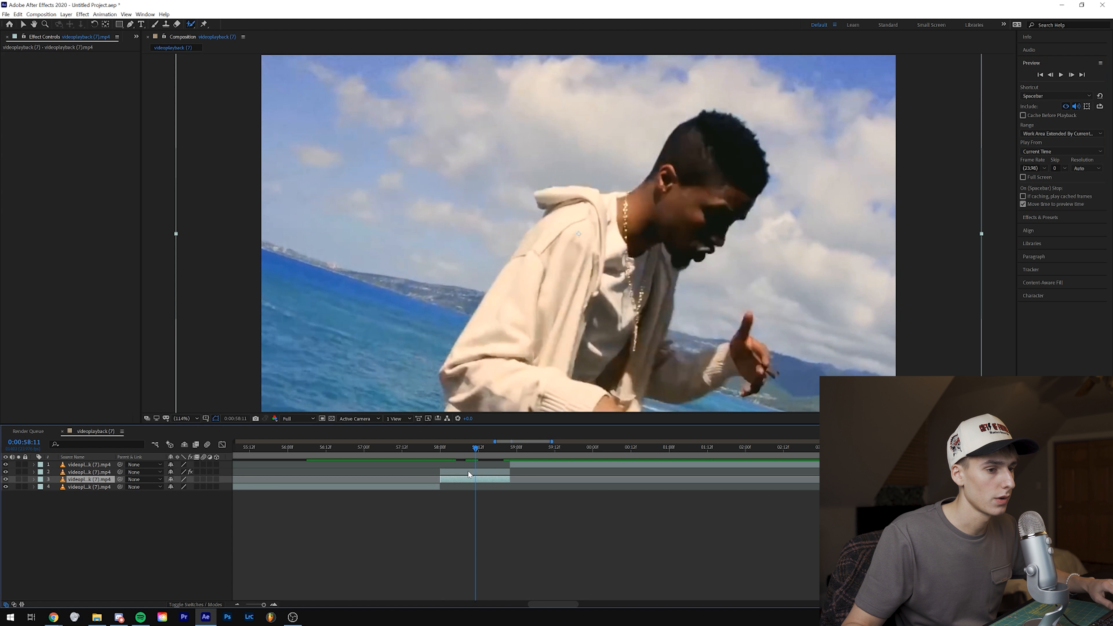
pyautogui.click(468, 471)
pyautogui.hotkey('ctrl', 'd')
pyautogui.hotkey('ctrl', 'd')
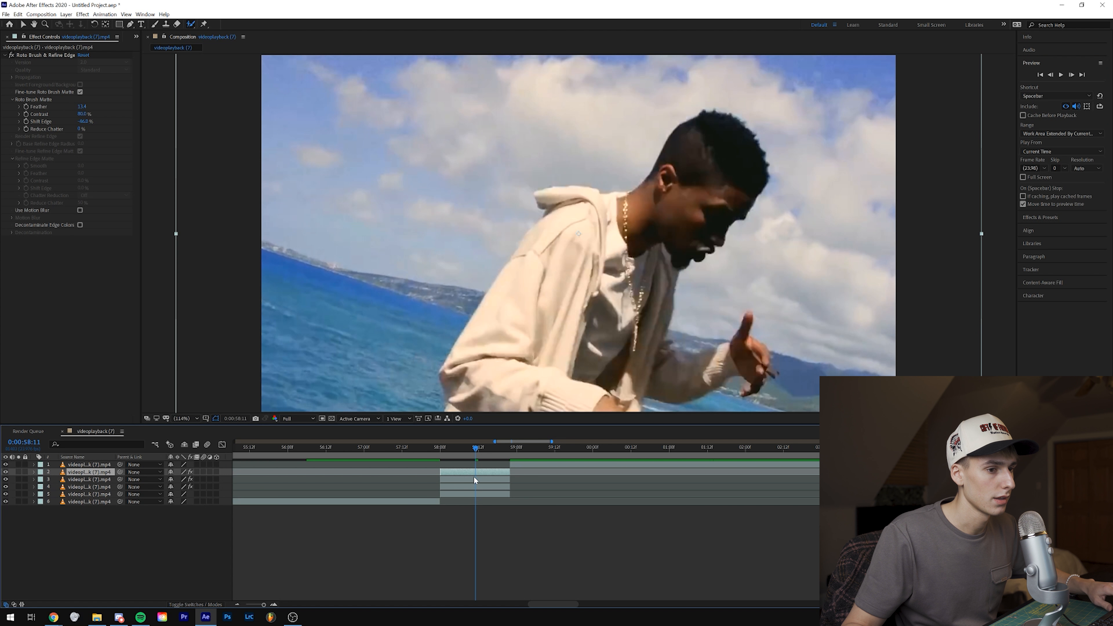
pyautogui.click(474, 477)
pyautogui.click(470, 486)
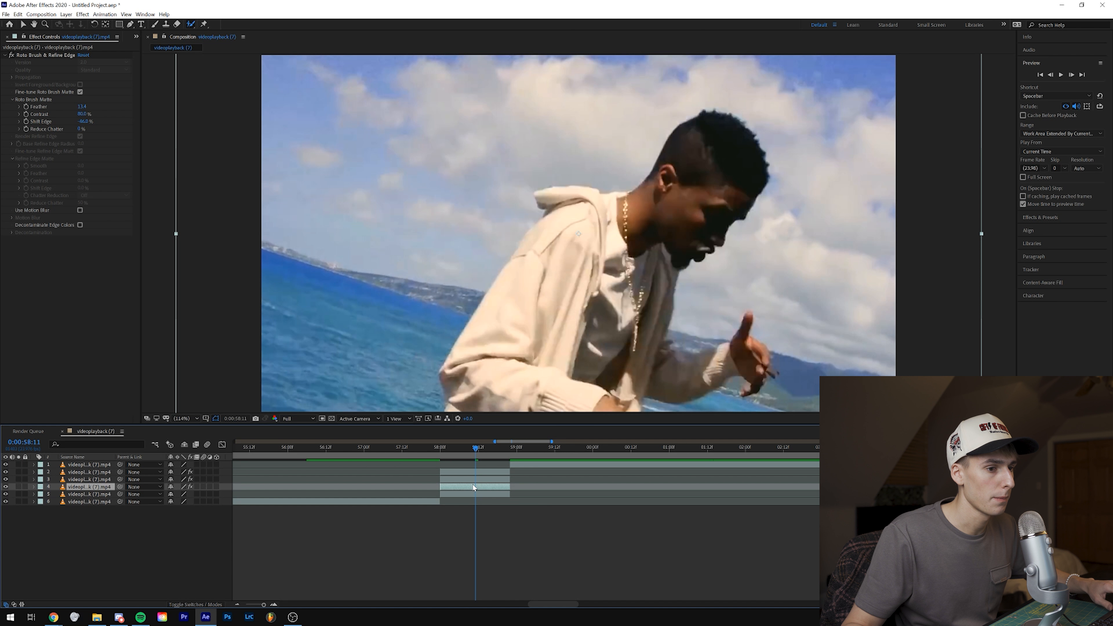
pyautogui.click(470, 473)
pyautogui.click(466, 480)
pyautogui.press('Delete')
pyautogui.click(467, 481)
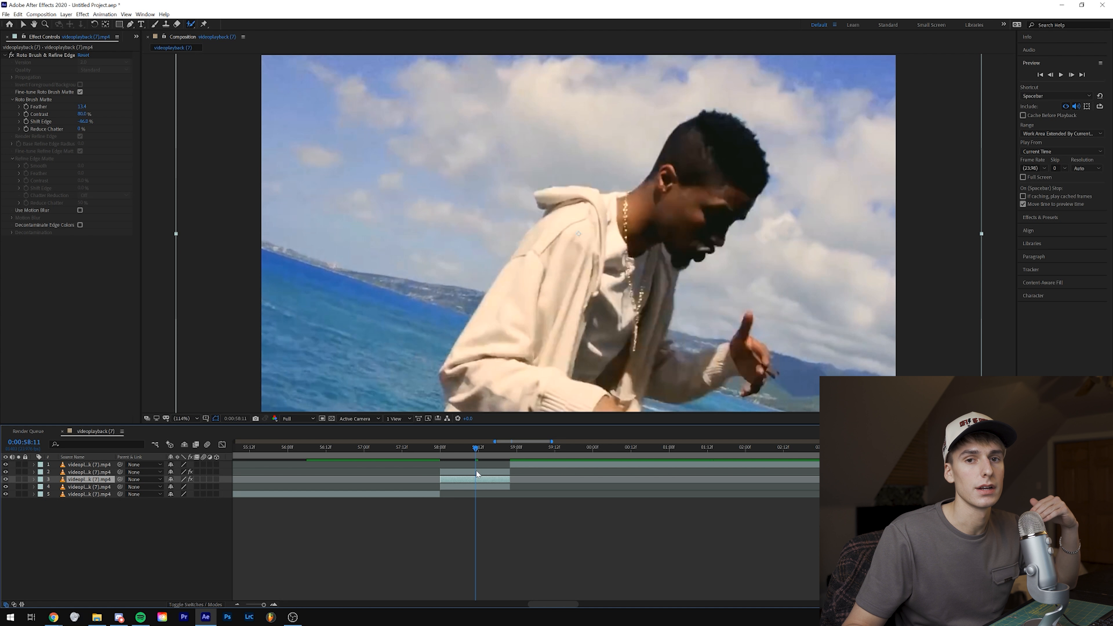
# Step: Keyframe all Transform properties of the lower cutout layer at 0:00:58:00, from Anchor Point to Opacity
pyautogui.click(34, 480)
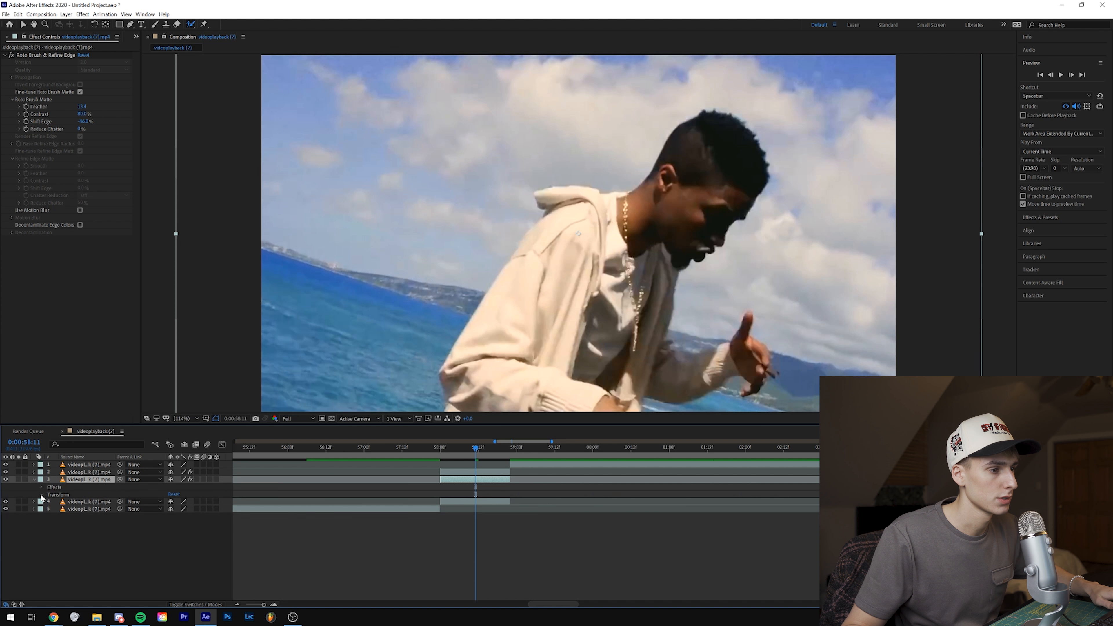
pyautogui.click(42, 495)
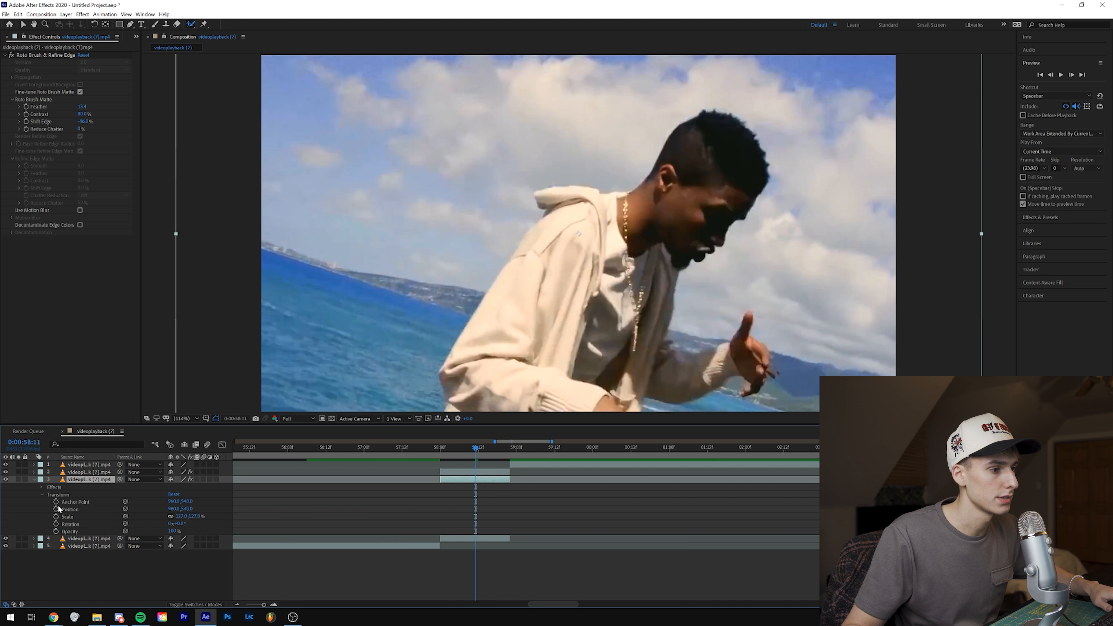
pyautogui.click(439, 451)
pyautogui.moveTo(55, 502); pyautogui.dragTo(57, 532)
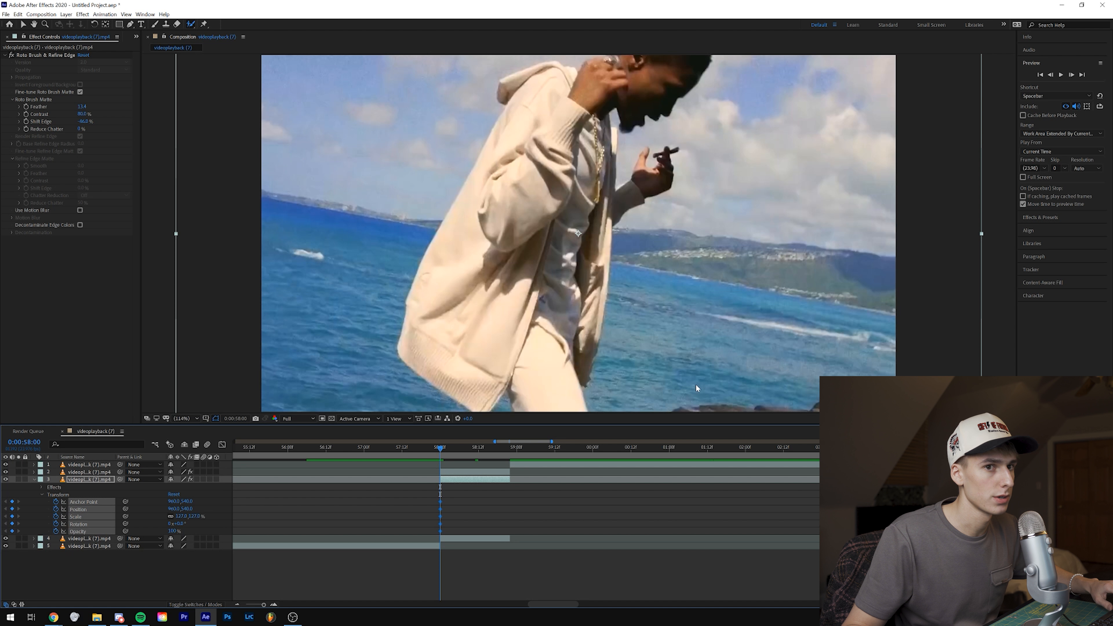
# Step: Copy the lower cutout's starting Transform keyframes and paste them at the end of the clip
pyautogui.click(1071, 74)
pyautogui.click(1072, 75)
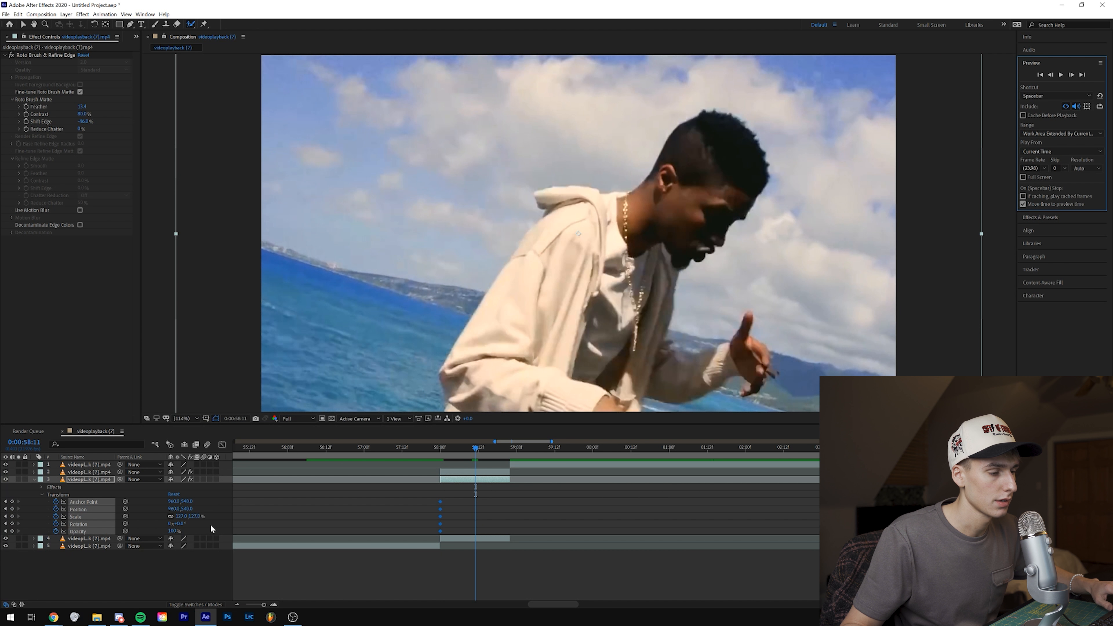
pyautogui.moveTo(457, 495); pyautogui.dragTo(437, 532)
pyautogui.hotkey('ctrl', 'c')
pyautogui.click(510, 451)
pyautogui.hotkey('ctrl', 'v')
pyautogui.moveTo(498, 446); pyautogui.dragTo(441, 477)
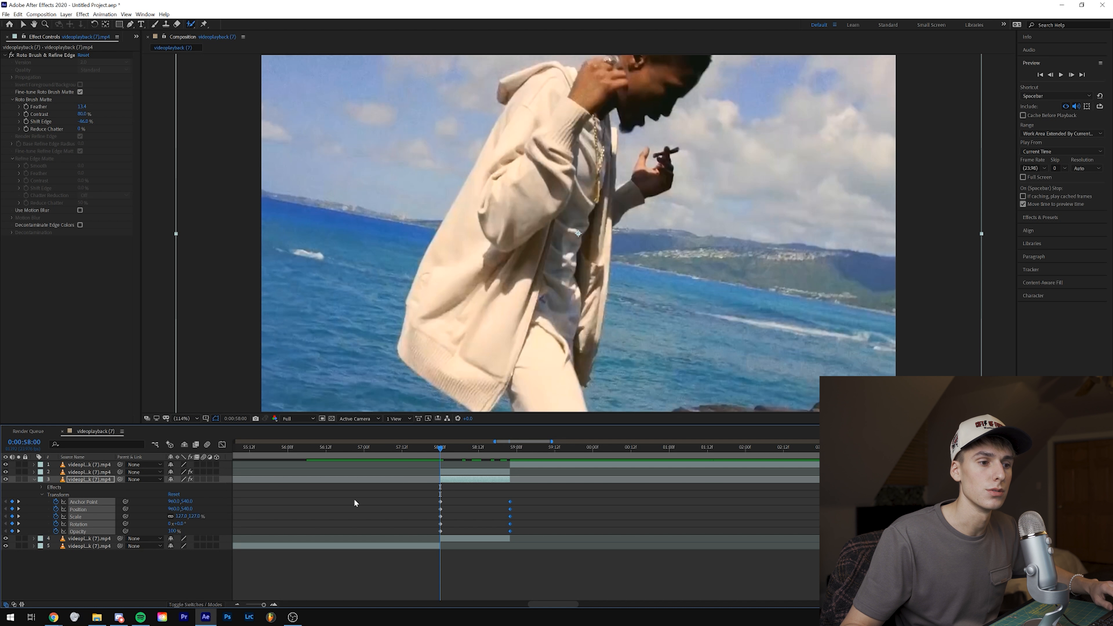
# Step: At 0:00:58:11, rotate the lower cutout to -4° and move it to an X position of about 759, behind the main figure
pyautogui.click(1072, 75)
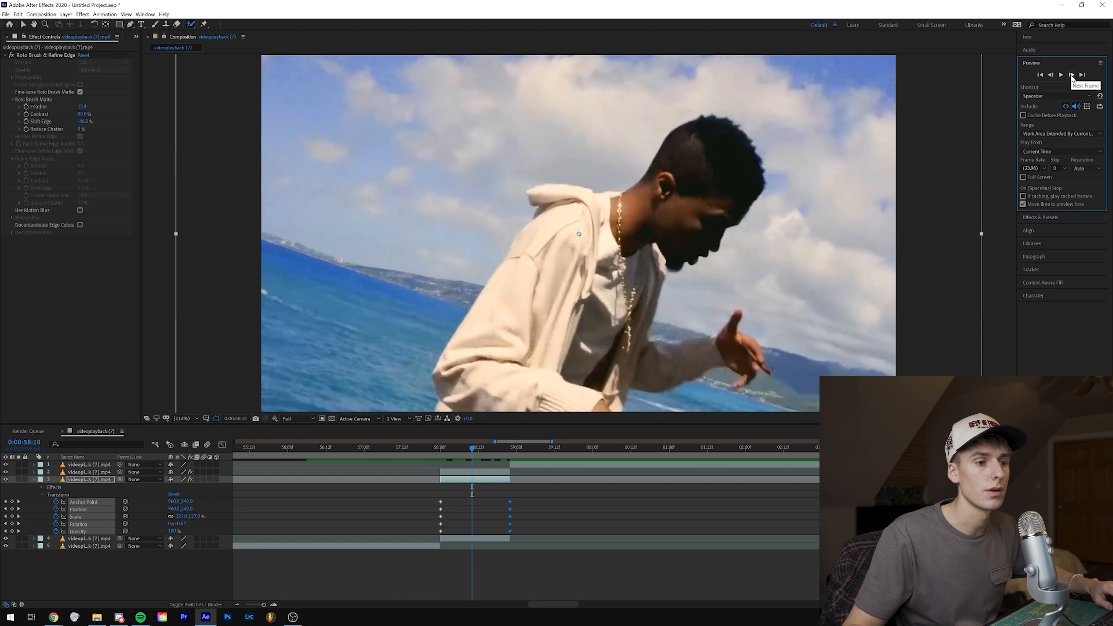
pyautogui.click(1072, 75)
pyautogui.moveTo(642, 283); pyautogui.dragTo(612, 288)
pyautogui.moveTo(177, 525); pyautogui.dragTo(177, 523)
pyautogui.moveTo(485, 266); pyautogui.dragTo(449, 258)
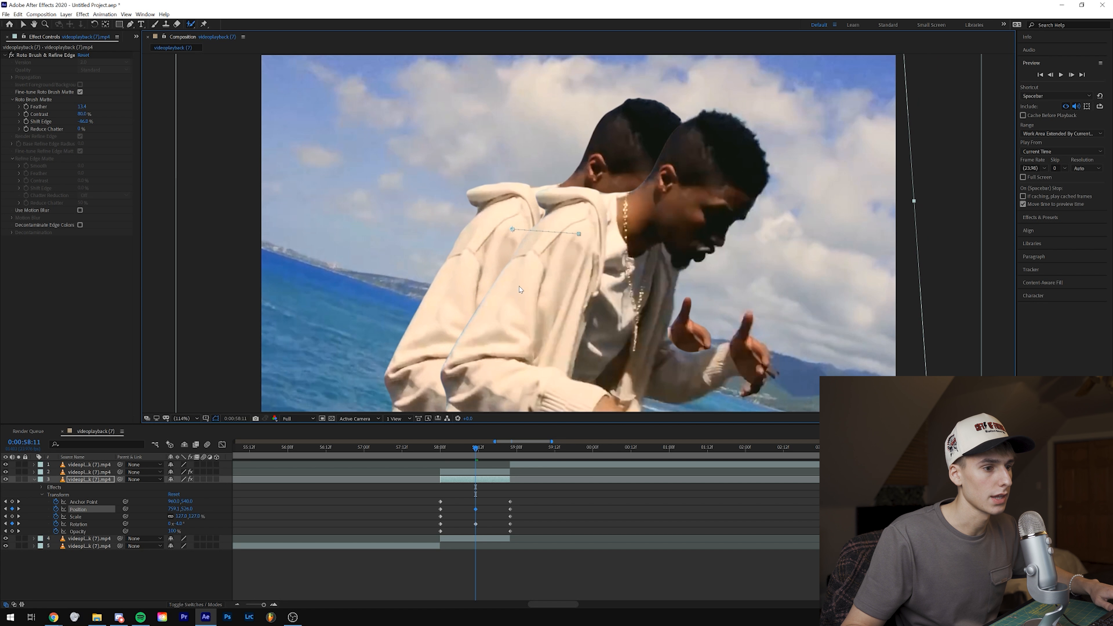
# Step: Preview the doubled-figure movement from 0:00:57:19 and check individual frames up to 0:00:58:17
pyautogui.moveTo(476, 453); pyautogui.dragTo(424, 447)
pyautogui.press('space')
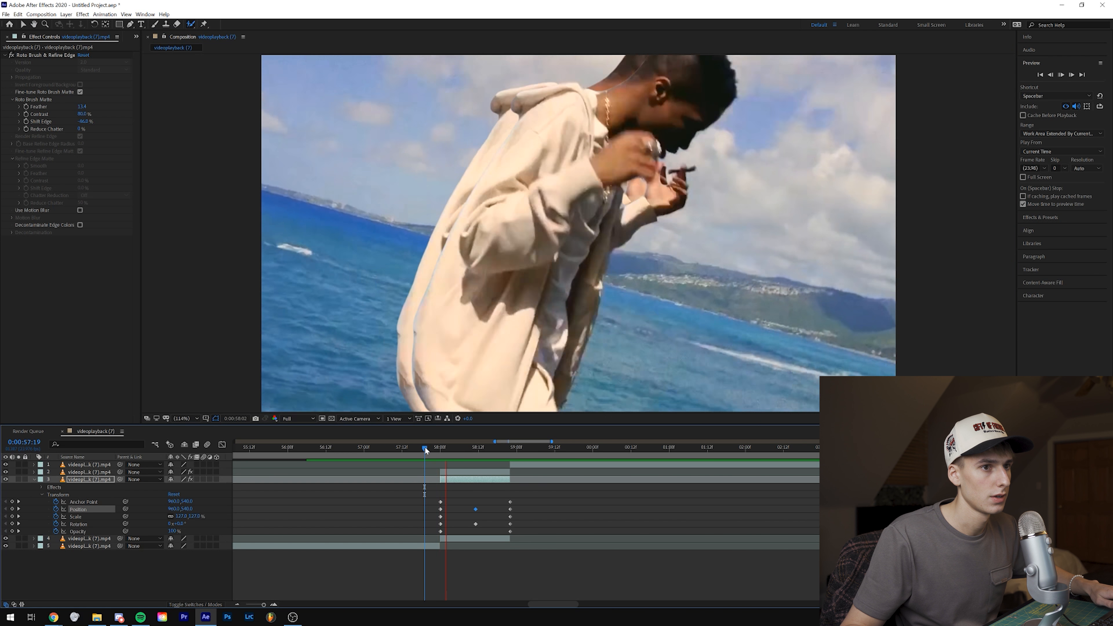
pyautogui.press('space')
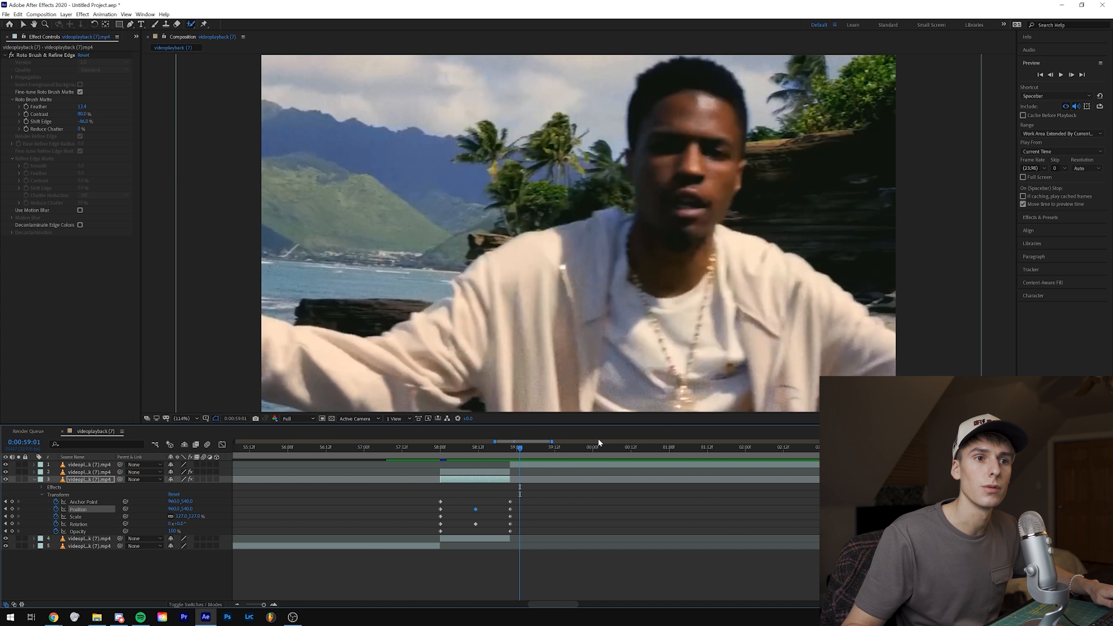
pyautogui.moveTo(444, 451); pyautogui.dragTo(471, 457)
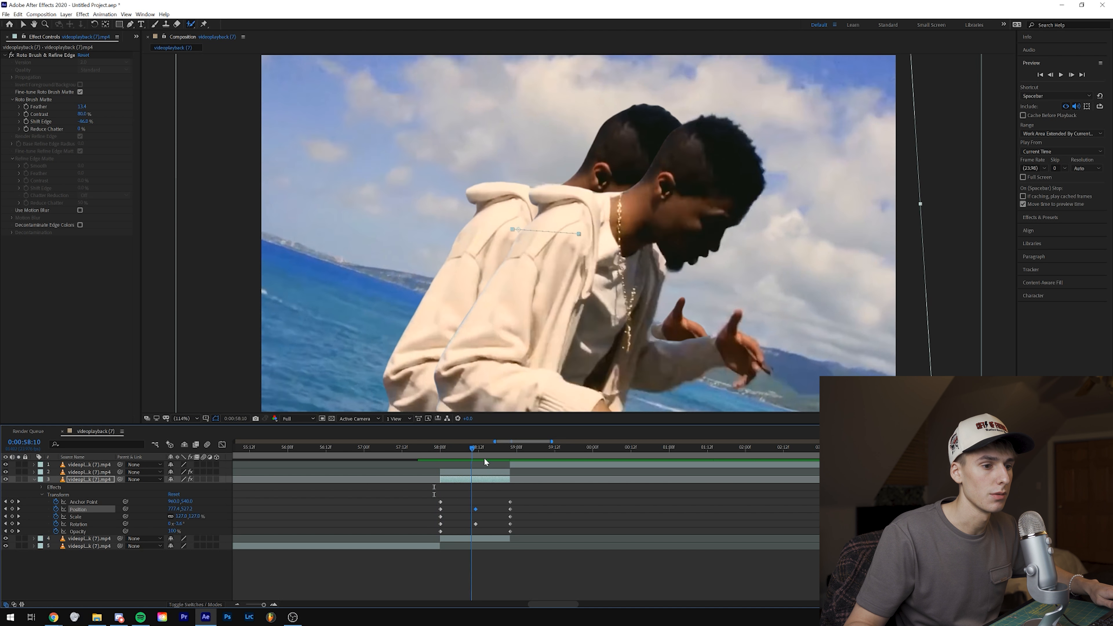
pyautogui.click(495, 458)
# Step: Apply Easy Ease to all Position and Rotation keyframes of the lower cutout and preview the motion
pyautogui.moveTo(431, 507)
pyautogui.mouseDown()
pyautogui.moveTo(512, 512)
pyautogui.moveTo(438, 528)
pyautogui.mouseUp()
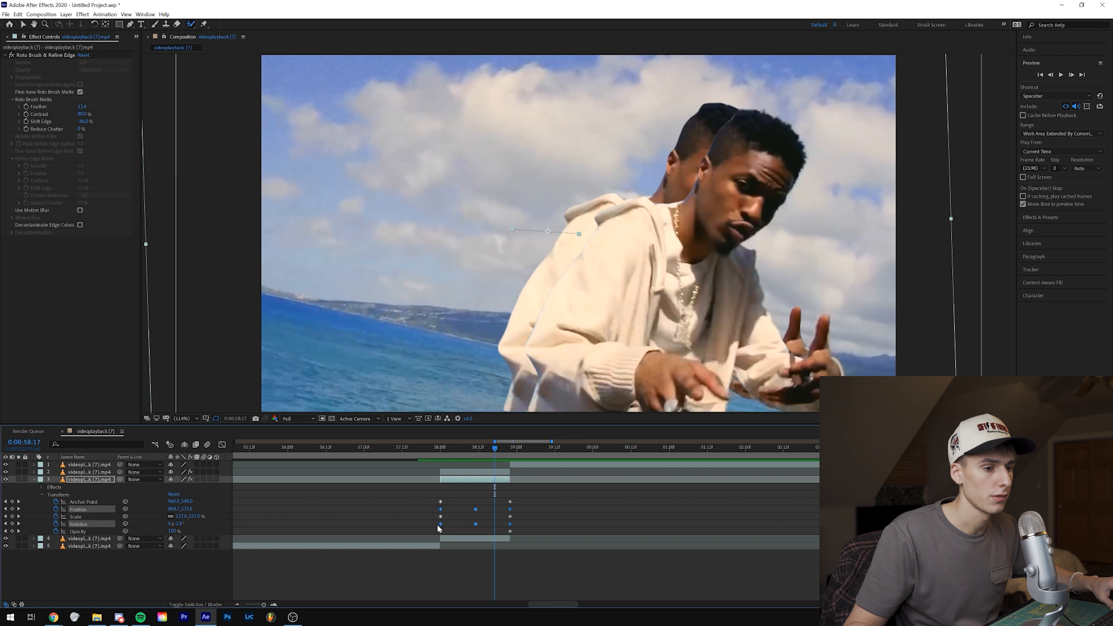
pyautogui.rightClick(473, 528)
pyautogui.moveTo(509, 517)
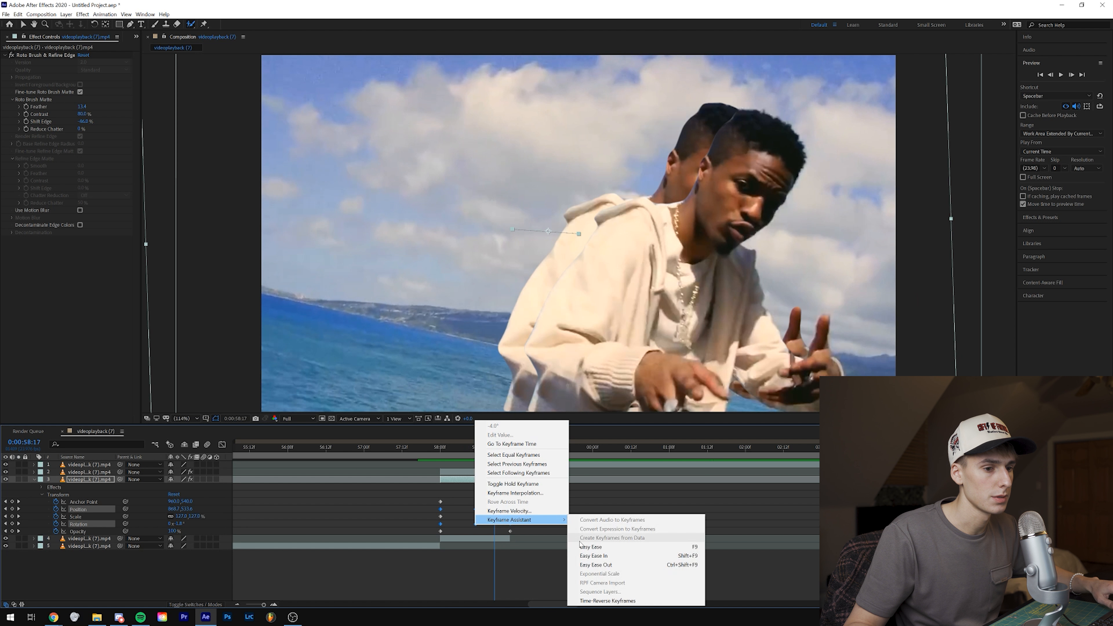
pyautogui.click(588, 547)
pyautogui.moveTo(495, 448); pyautogui.dragTo(434, 455)
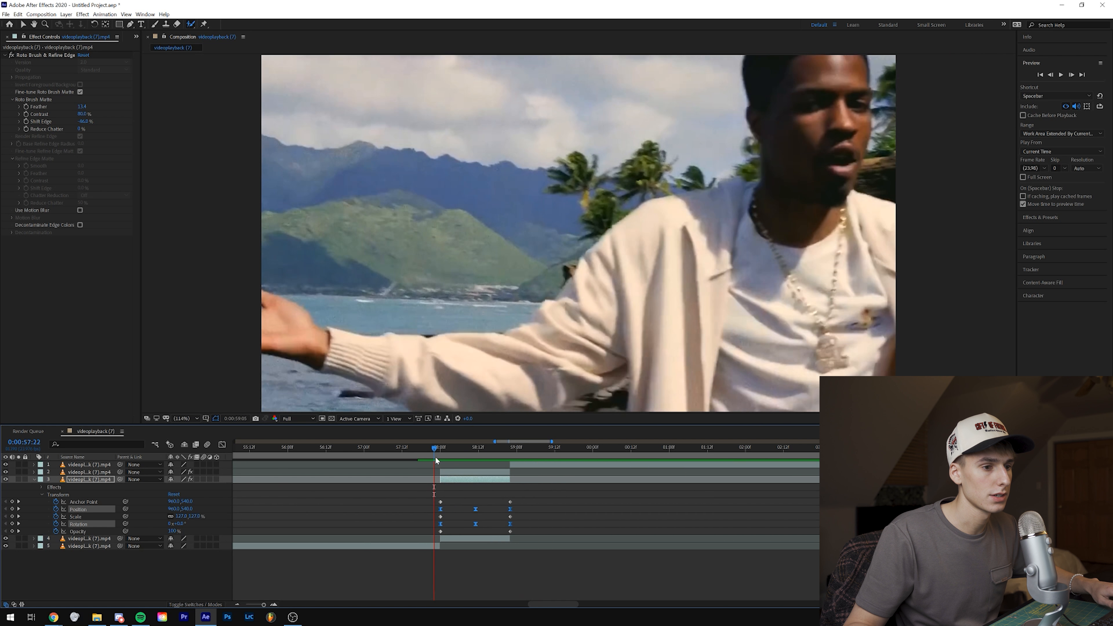
pyautogui.press('space')
pyautogui.click(476, 454)
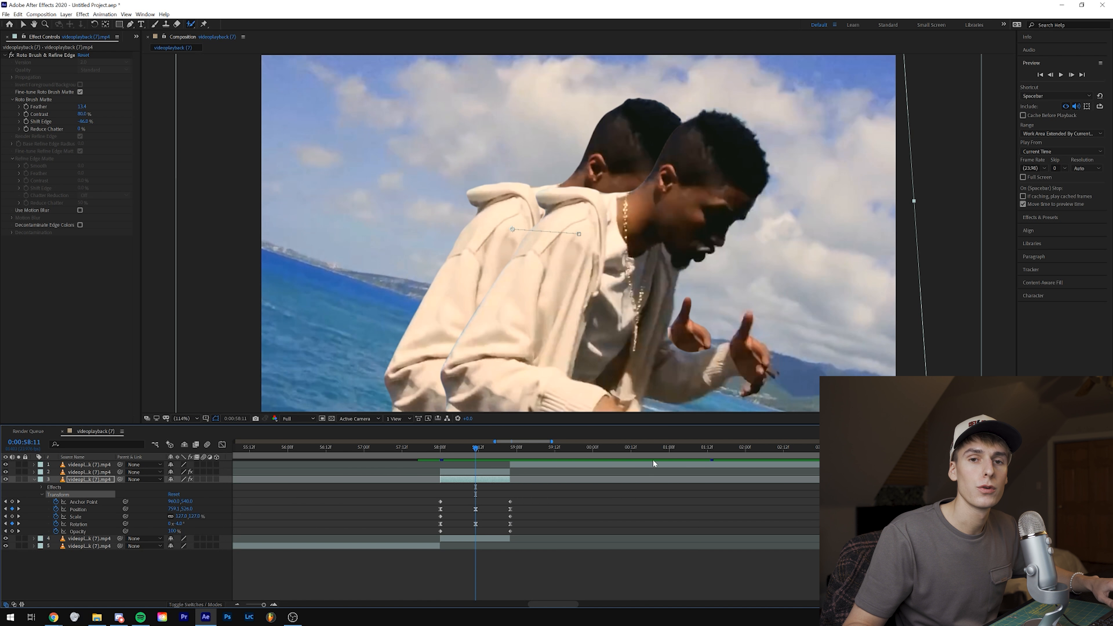
# Step: Shorten the easing around the middle Position keyframe in the speed graph so both speed peaks move towards it, and preview the result
pyautogui.moveTo(519, 508); pyautogui.dragTo(437, 511)
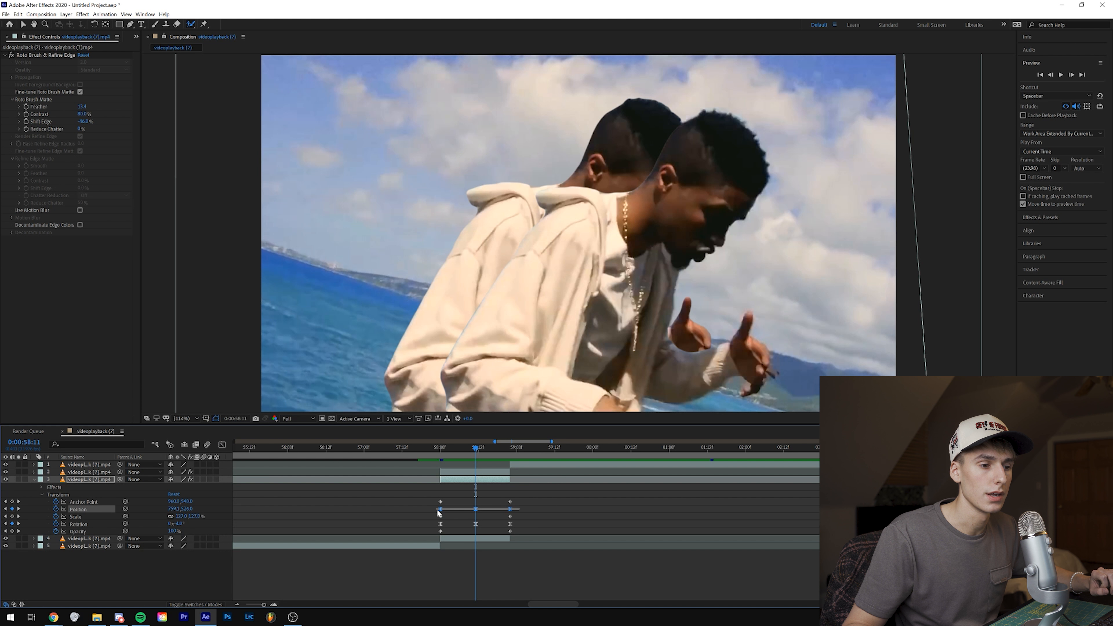
pyautogui.click(221, 444)
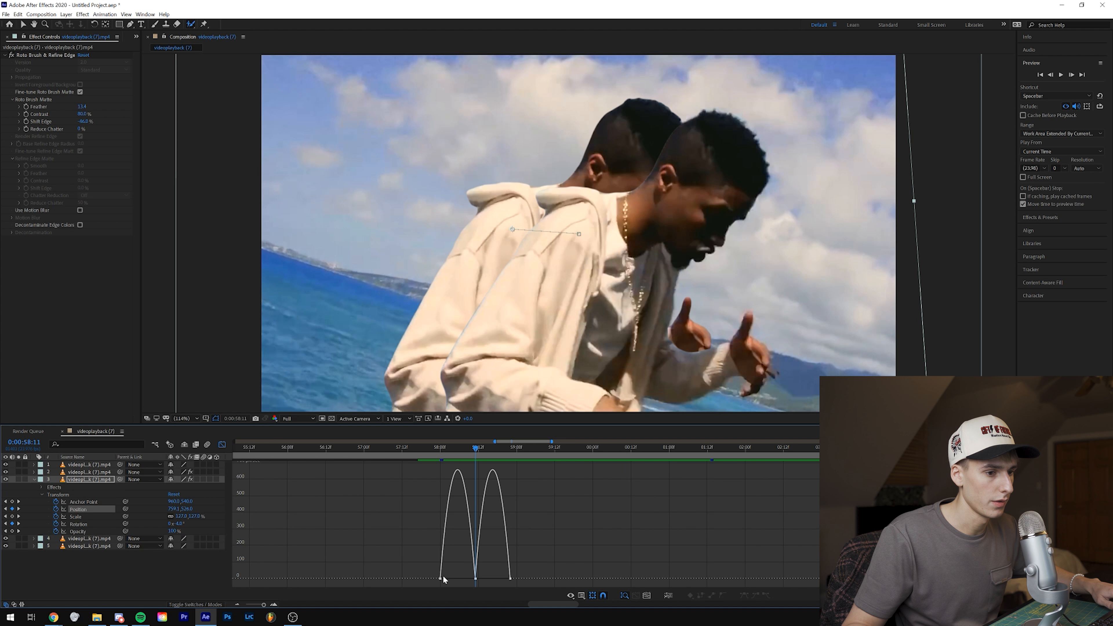
pyautogui.moveTo(470, 580); pyautogui.dragTo(477, 583)
pyautogui.moveTo(455, 458); pyautogui.dragTo(510, 481)
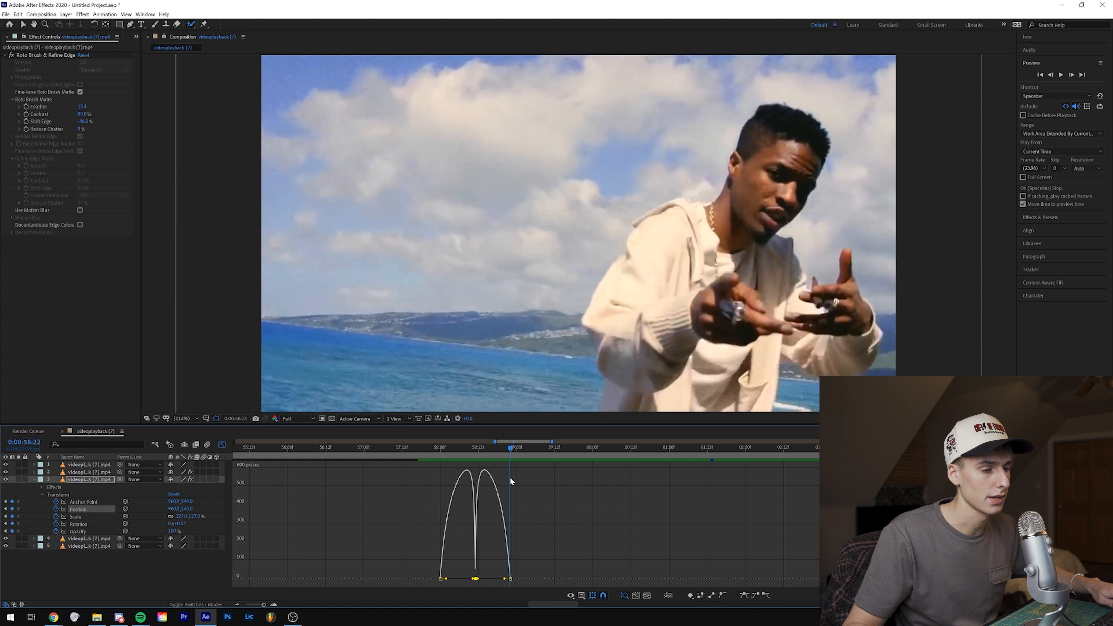
pyautogui.click(221, 444)
pyautogui.click(437, 453)
pyautogui.press('space')
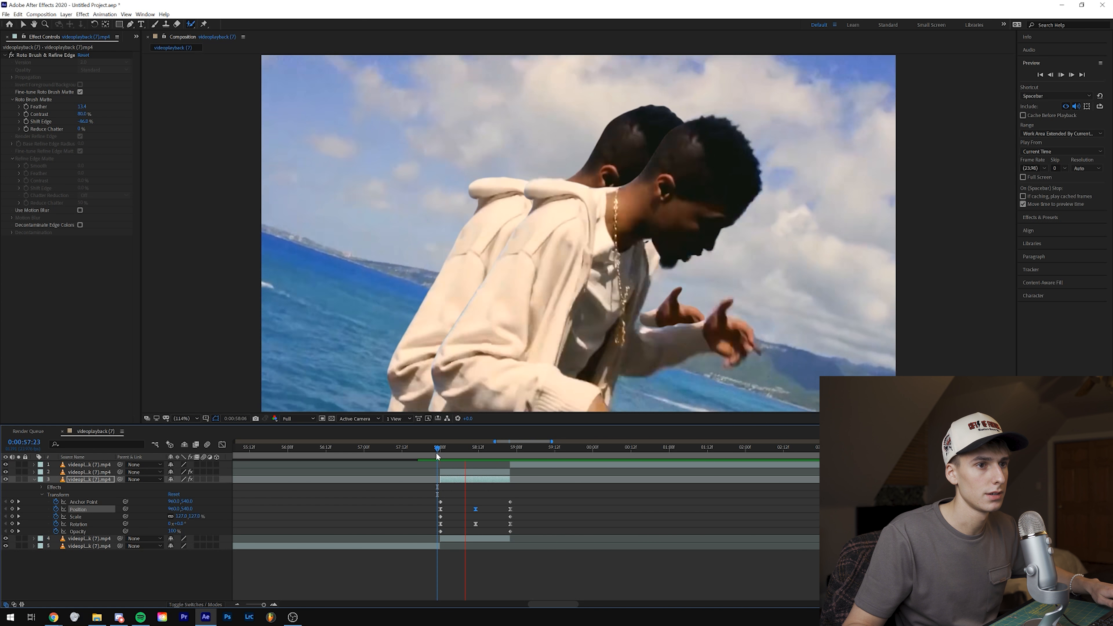
# Step: Remove the remaining slowdown at the 0:00:58:11 Position keyframe so the speed graph forms a single central peak, and preview it
pyautogui.moveTo(438, 456); pyautogui.dragTo(475, 467)
pyautogui.hotkey('shift', 'F3')
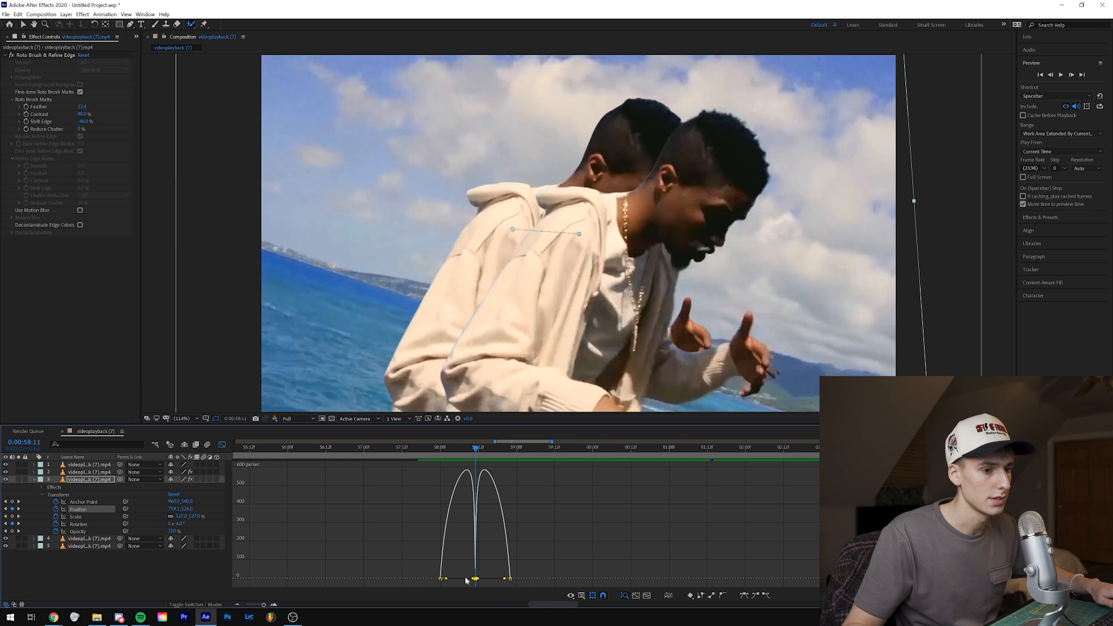
pyautogui.moveTo(474, 579); pyautogui.dragTo(477, 579)
pyautogui.click(412, 454)
pyautogui.press('space')
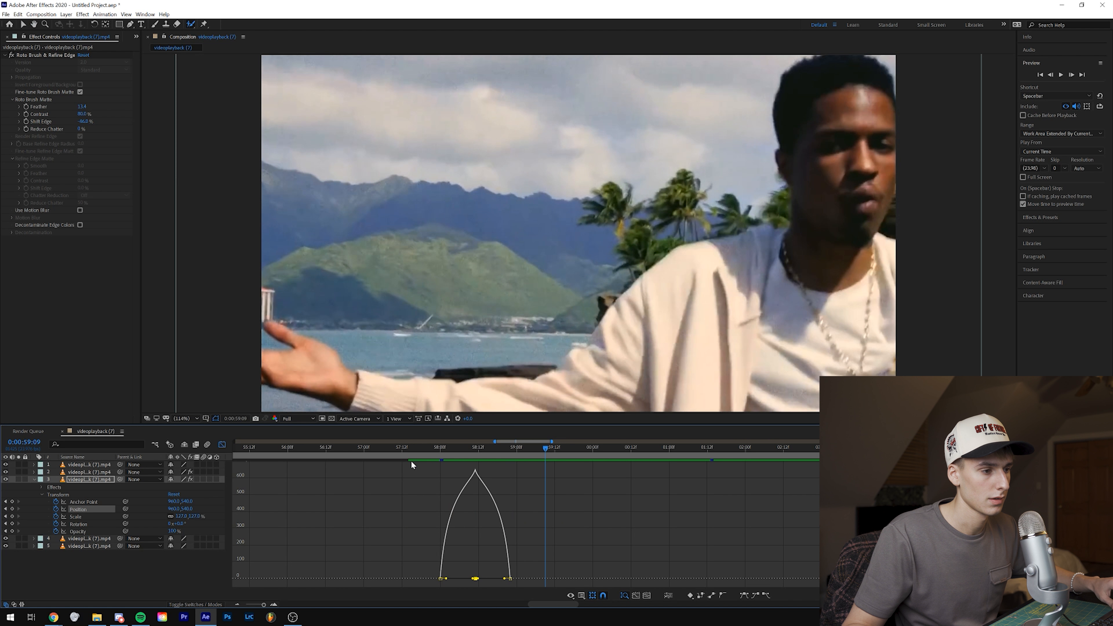
# Step: Return to the keyframe view, select the Rotation keyframes and preview the duplicated figure from 0:00:58:00
pyautogui.click(222, 445)
pyautogui.moveTo(517, 524); pyautogui.dragTo(436, 525)
pyautogui.click(441, 447)
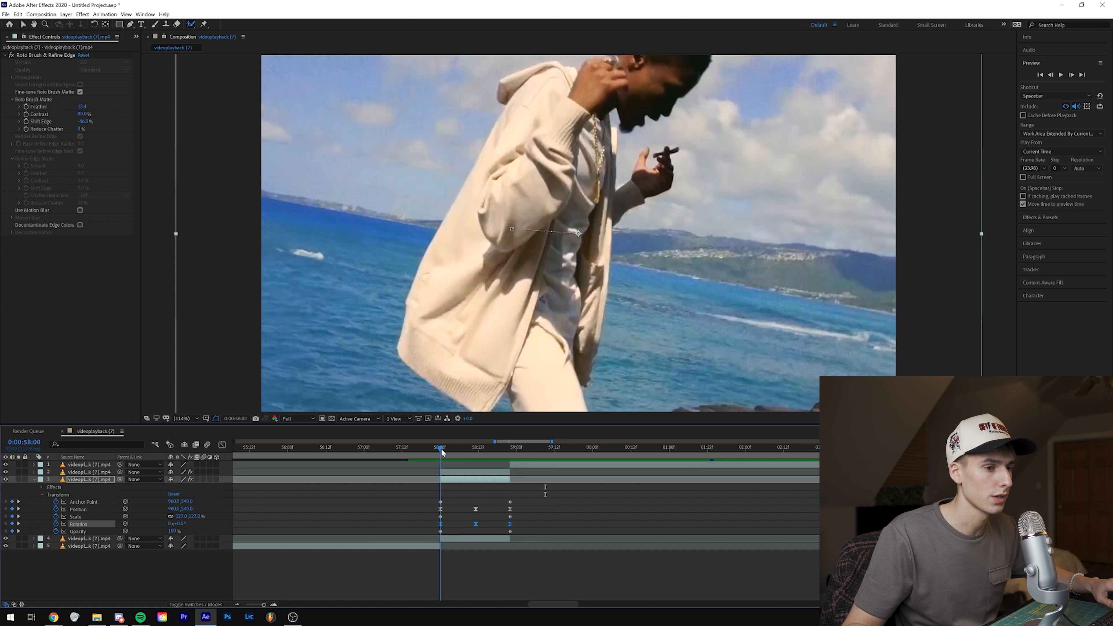
pyautogui.press('space')
pyautogui.press('space')
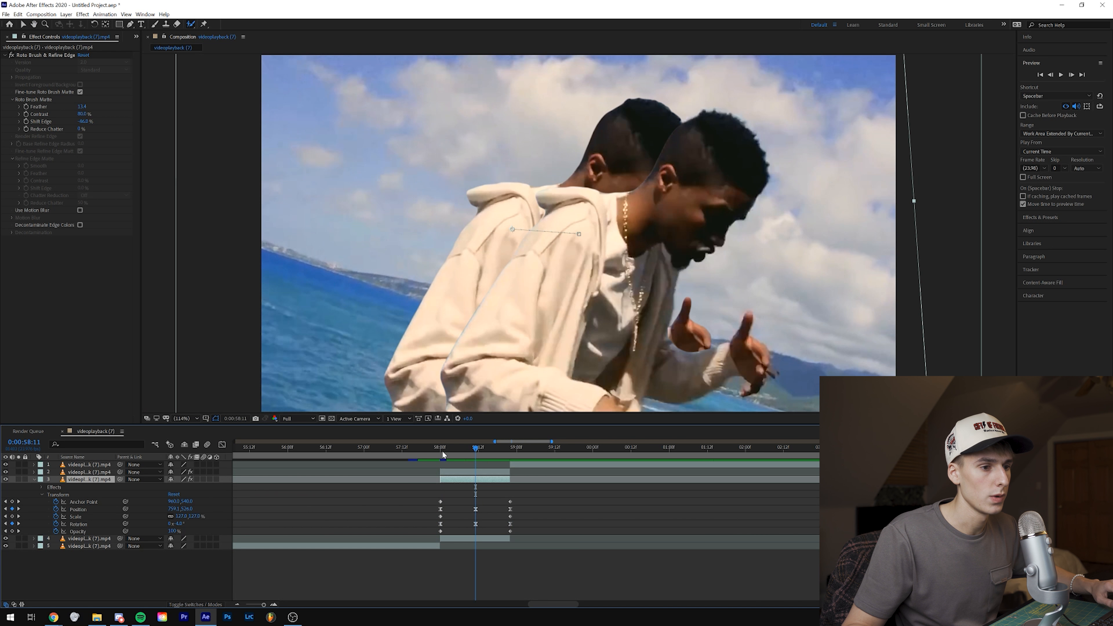
# Step: Search the effects for "tur" and apply Turbulent Displace to the lower cutout layer
pyautogui.click(1042, 218)
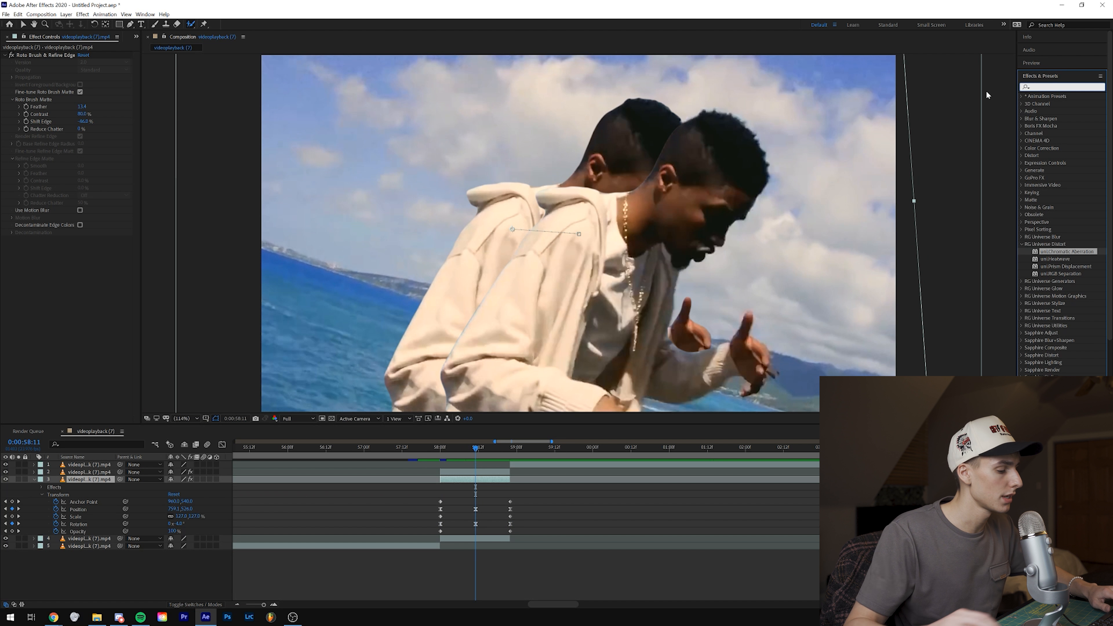
pyautogui.write('tur')
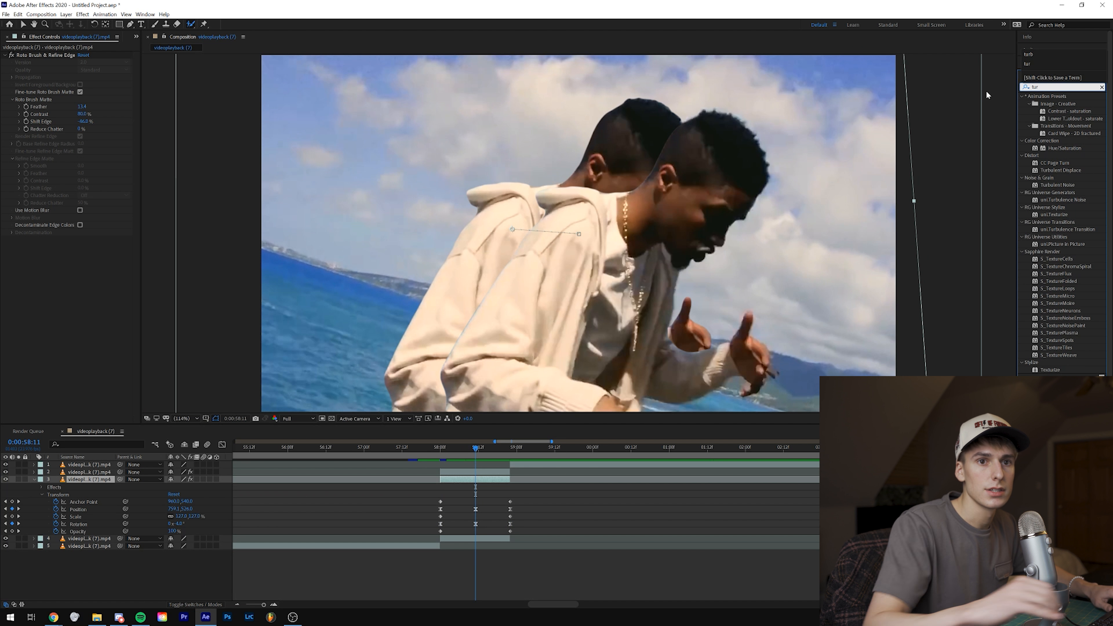
pyautogui.moveTo(1060, 171); pyautogui.dragTo(475, 479)
# Step: Set Turbulent Displace to Size 24 and Amount 65, keyframe Amount, Size and Evolution at 0:00:58:11, and reveal the effect's properties in the timeline
pyautogui.moveTo(58, 265); pyautogui.dragTo(49, 265)
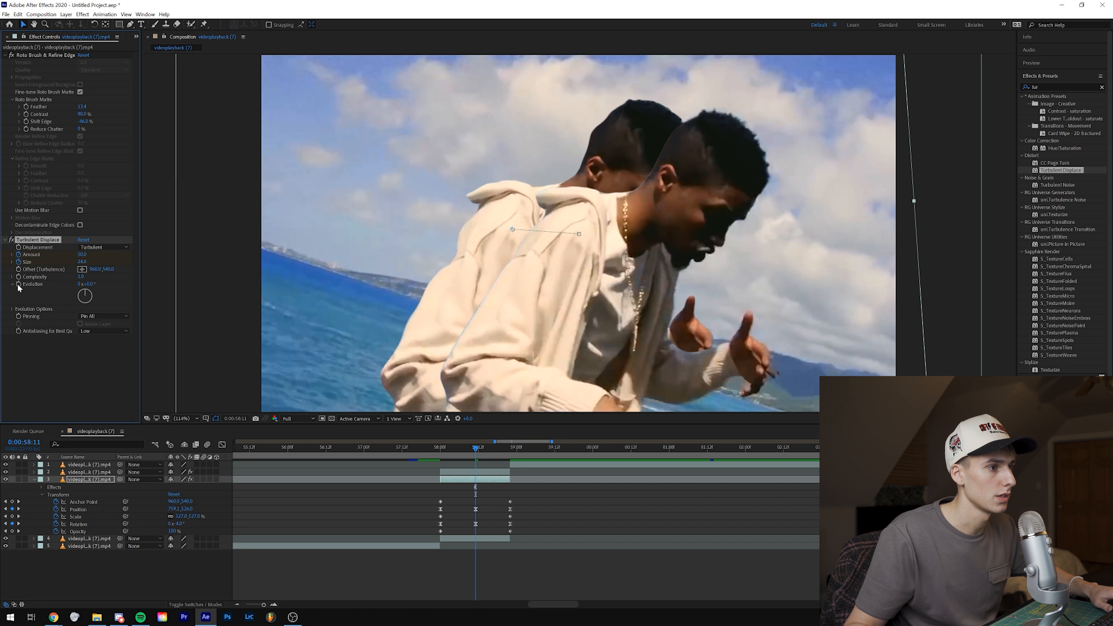
pyautogui.moveTo(82, 254); pyautogui.dragTo(88, 258)
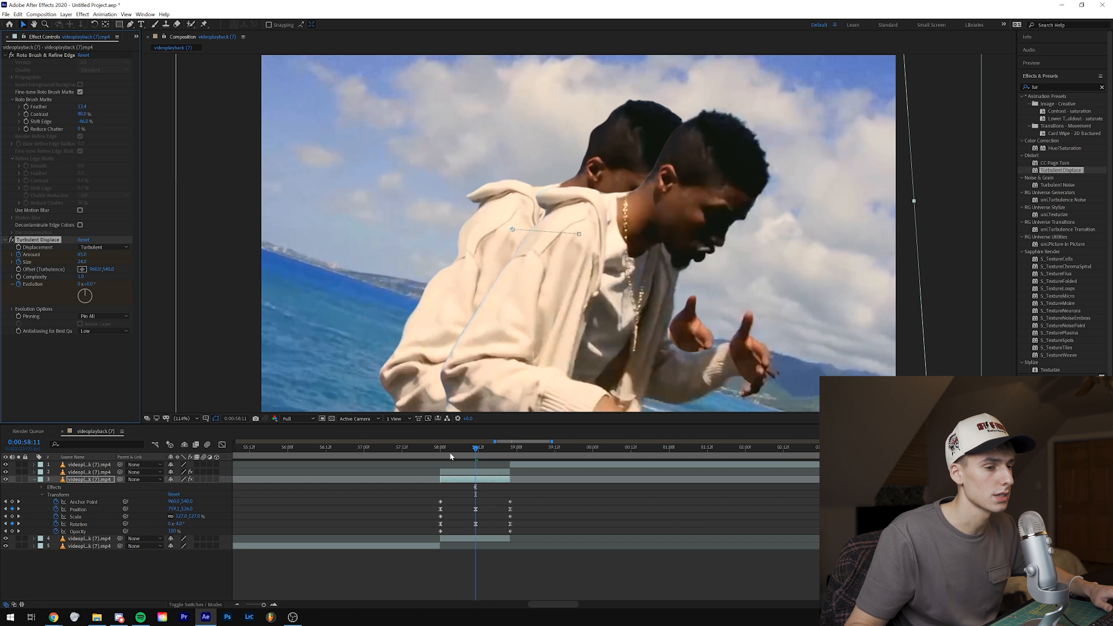
pyautogui.click(42, 487)
pyautogui.click(49, 502)
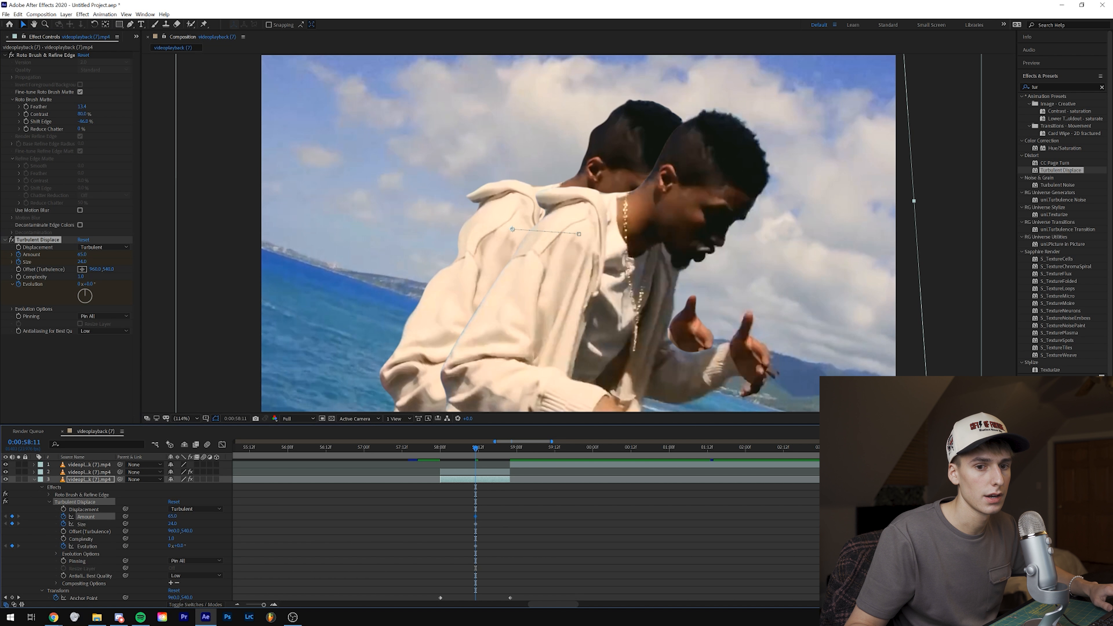
# Step: Set Turbulent Displace Evolution to 167° at 0:00:58:11, then set Amount to 0 and reset Evolution to 0° at 0:00:58:00
pyautogui.scroll(-1, 394, 526)
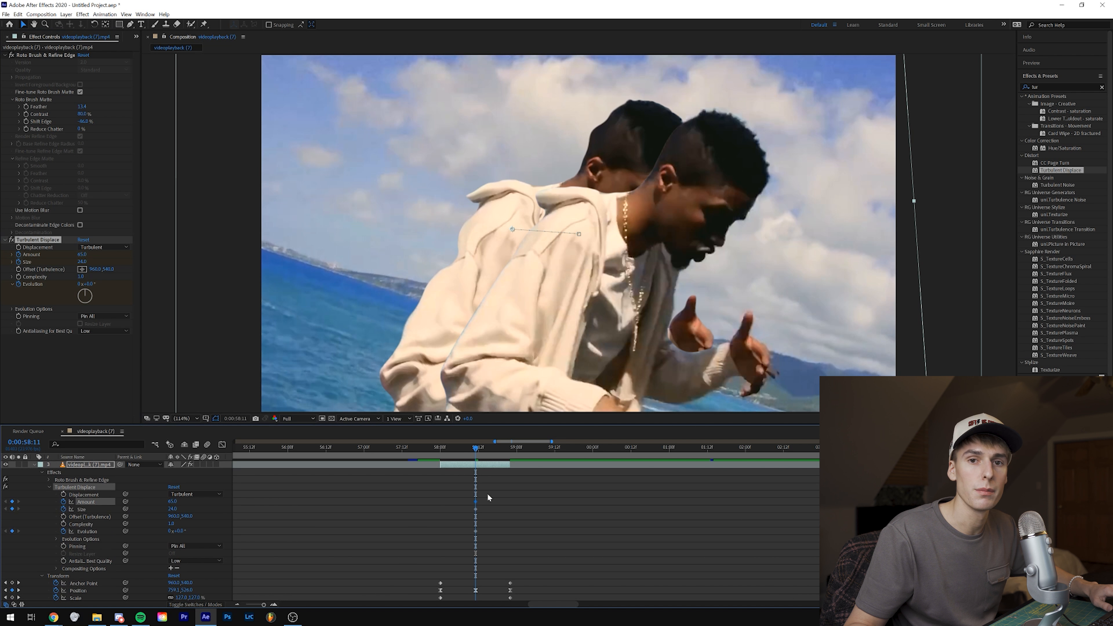
pyautogui.moveTo(83, 283); pyautogui.dragTo(159, 284)
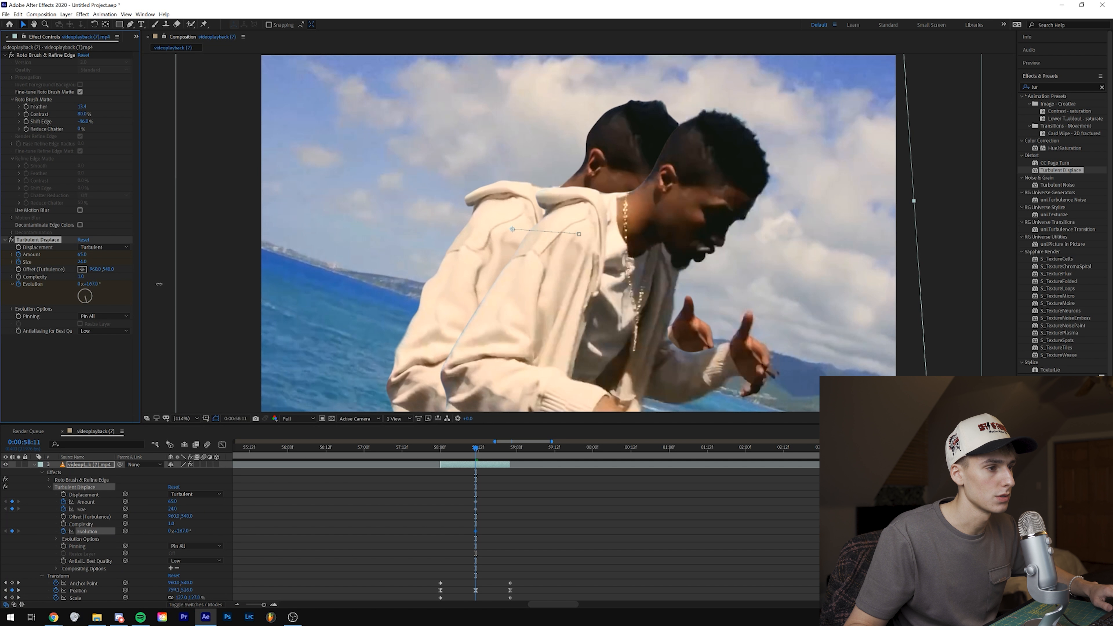
pyautogui.click(442, 451)
pyautogui.moveTo(89, 255); pyautogui.dragTo(83, 258)
pyautogui.write('0')
pyautogui.press('Return')
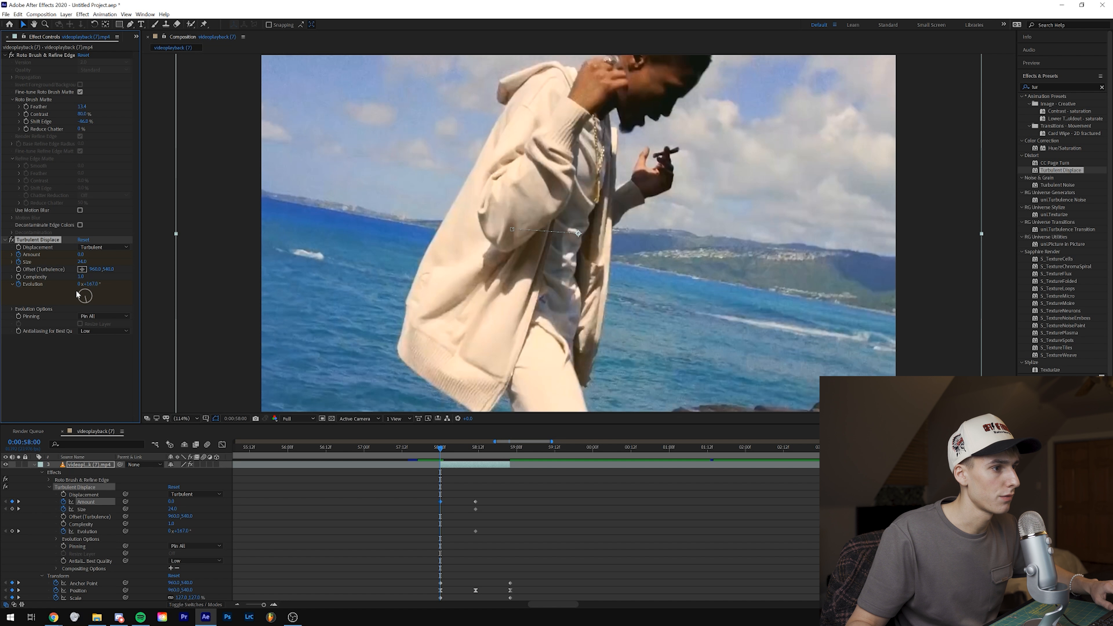
pyautogui.rightClick(93, 285)
pyautogui.click(131, 356)
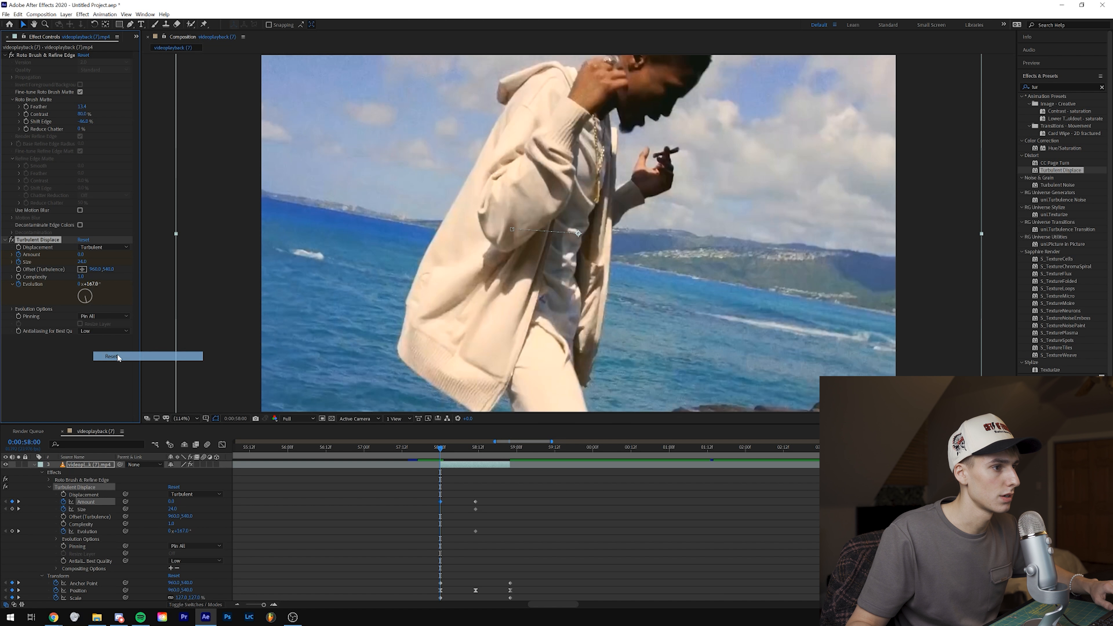
# Step: At 0:00:58:22, set Turbulent Displace Amount to 0 and turn Evolution to 277°
pyautogui.moveTo(451, 452); pyautogui.dragTo(508, 454)
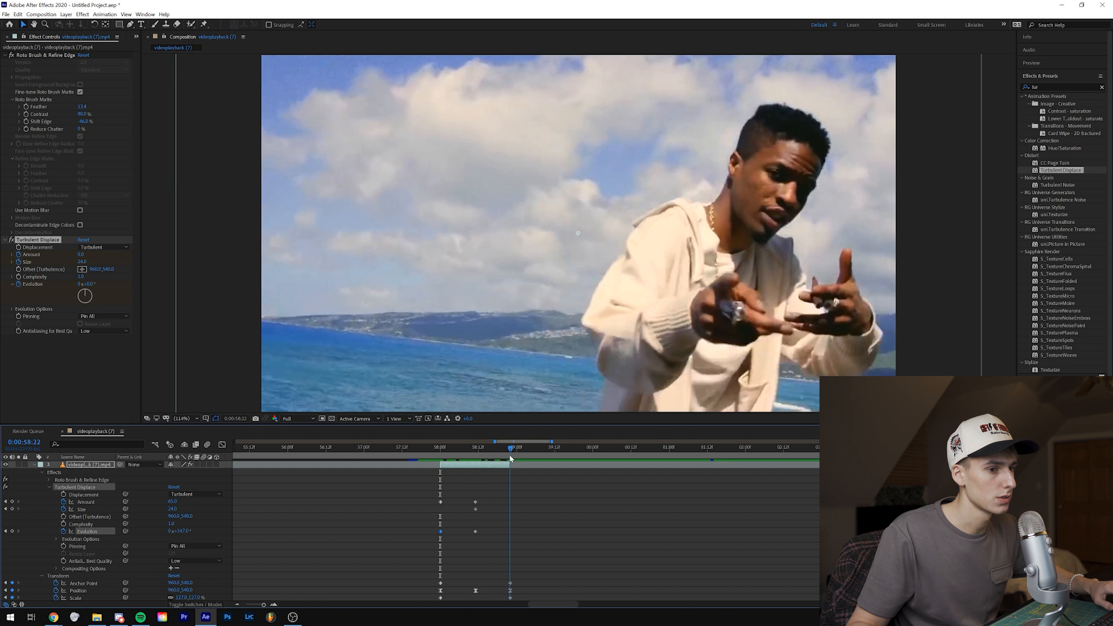
pyautogui.click(506, 468)
pyautogui.click(81, 255)
pyautogui.write('0')
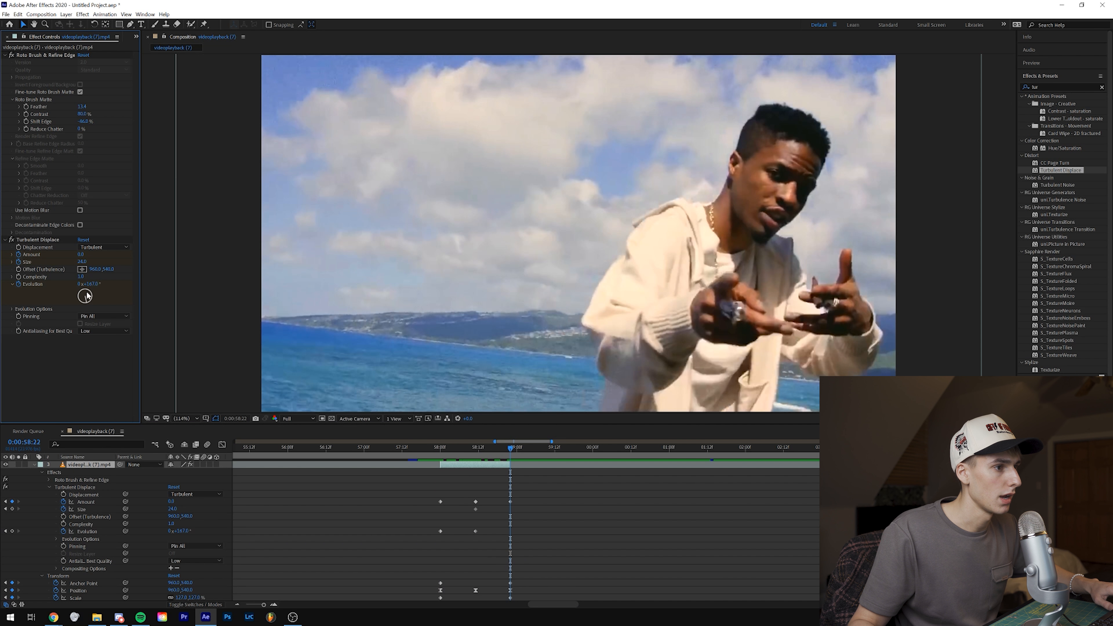
pyautogui.moveTo(83, 298); pyautogui.dragTo(79, 299)
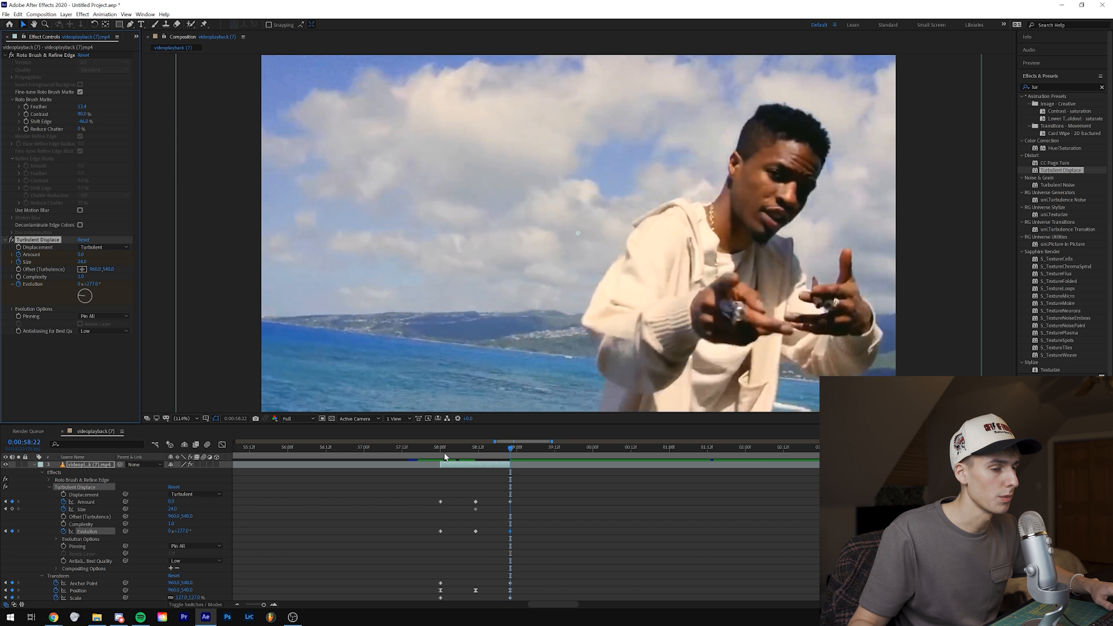
# Step: Apply Easy Ease to all of the Turbulent Displace keyframes on the lower cutout layer
pyautogui.click(433, 448)
pyautogui.moveTo(539, 489); pyautogui.dragTo(408, 540)
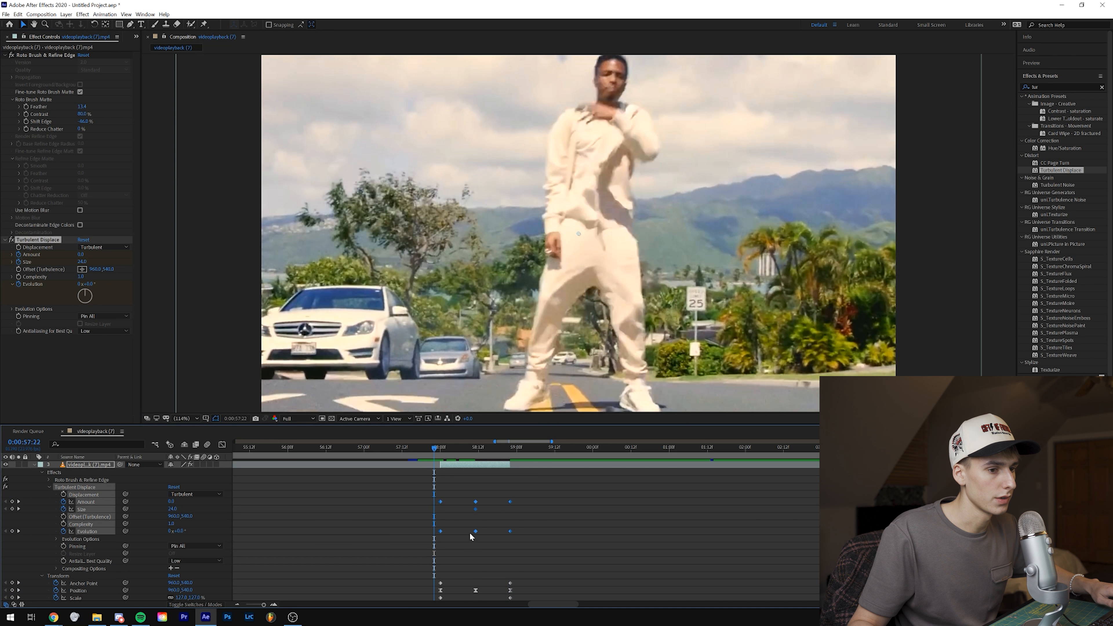
pyautogui.rightClick(476, 503)
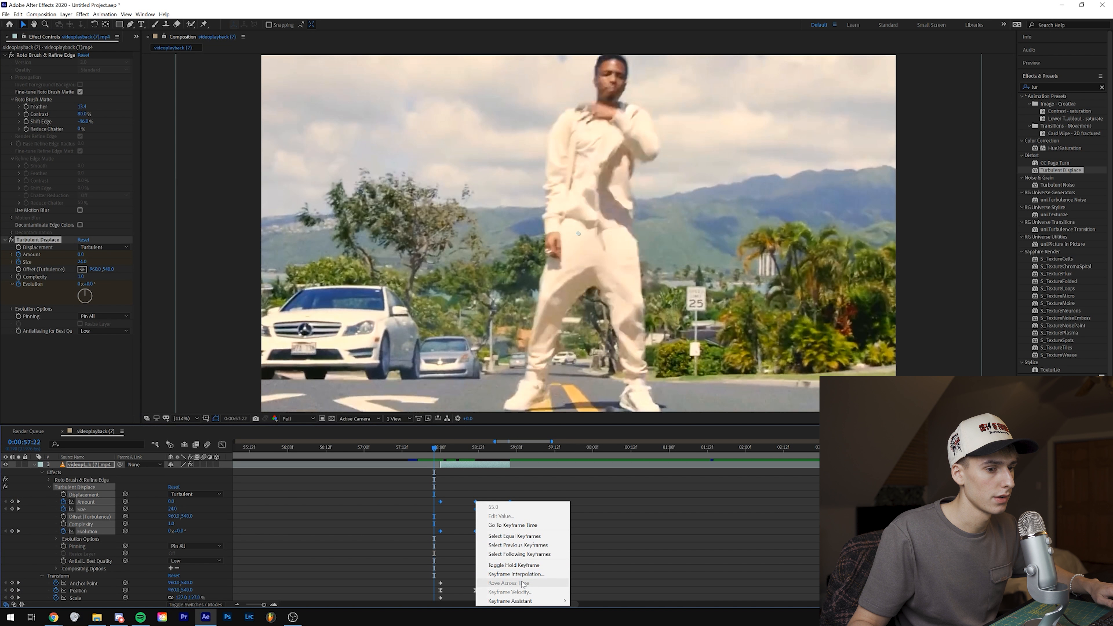
pyautogui.moveTo(535, 598)
pyautogui.click(592, 547)
pyautogui.click(401, 449)
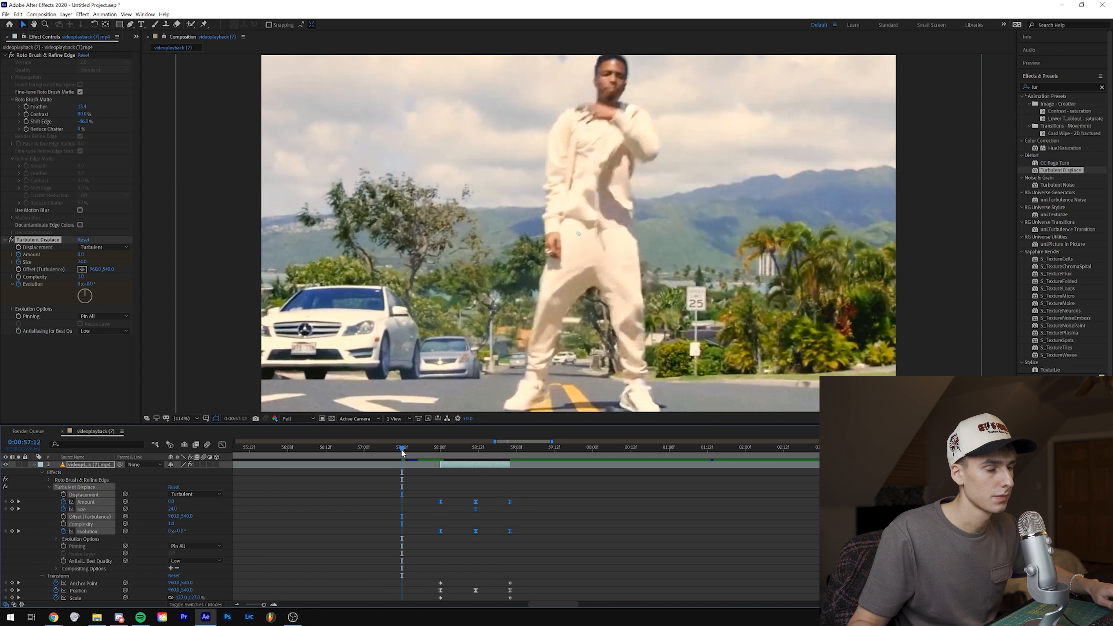
# Step: At 0:00:58:11, remove Turbulent Displace's Size animation, increase Size, and raise the Amount keyframe to about 104
pyautogui.moveTo(401, 449); pyautogui.dragTo(476, 453)
pyautogui.click(63, 508)
pyautogui.moveTo(172, 509); pyautogui.dragTo(181, 509)
pyautogui.moveTo(172, 502); pyautogui.dragTo(189, 501)
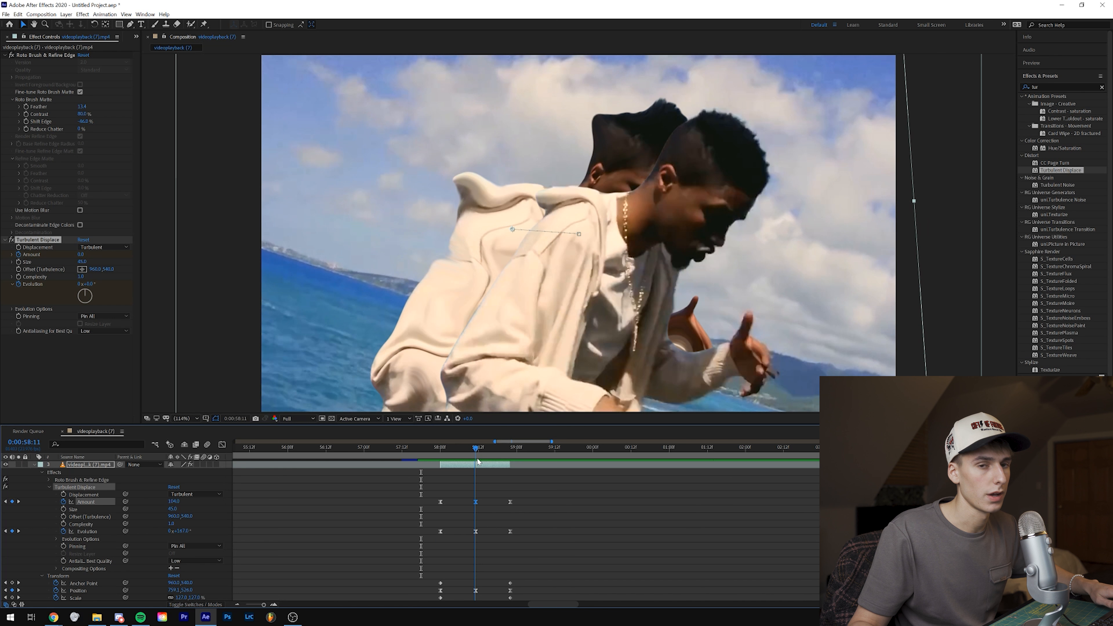
# Step: Search the effects for "glow", apply S_Glow to the lower cutout layer, set Brightness to 0.5 and scrub through the result
pyautogui.click(1067, 86)
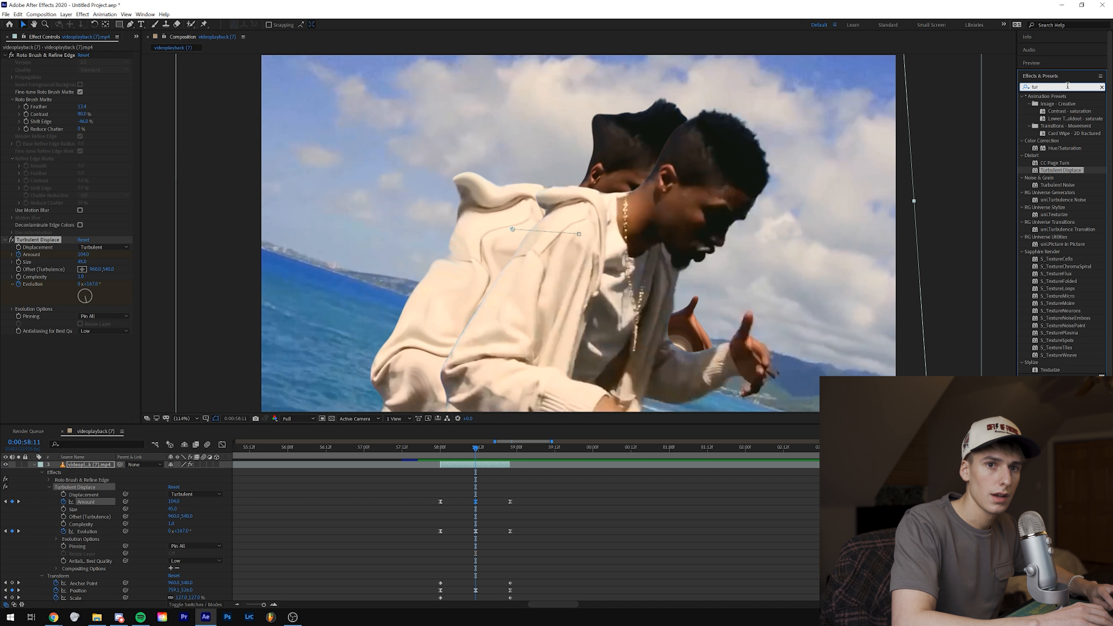
pyautogui.write('glow')
pyautogui.scroll(2, 504, 494)
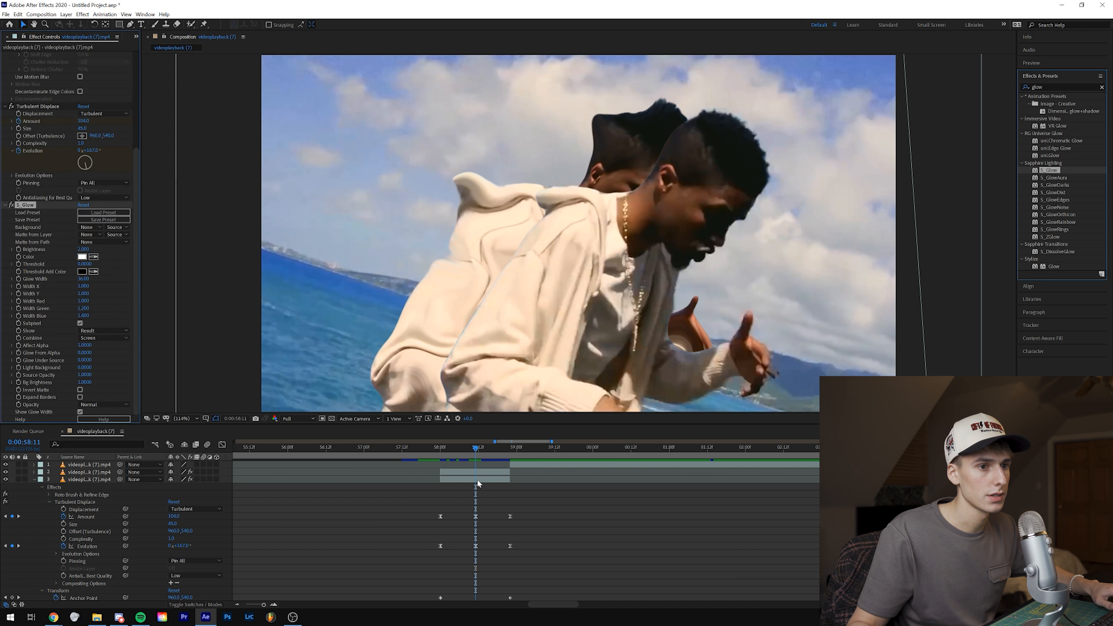
pyautogui.moveTo(477, 484); pyautogui.dragTo(477, 482)
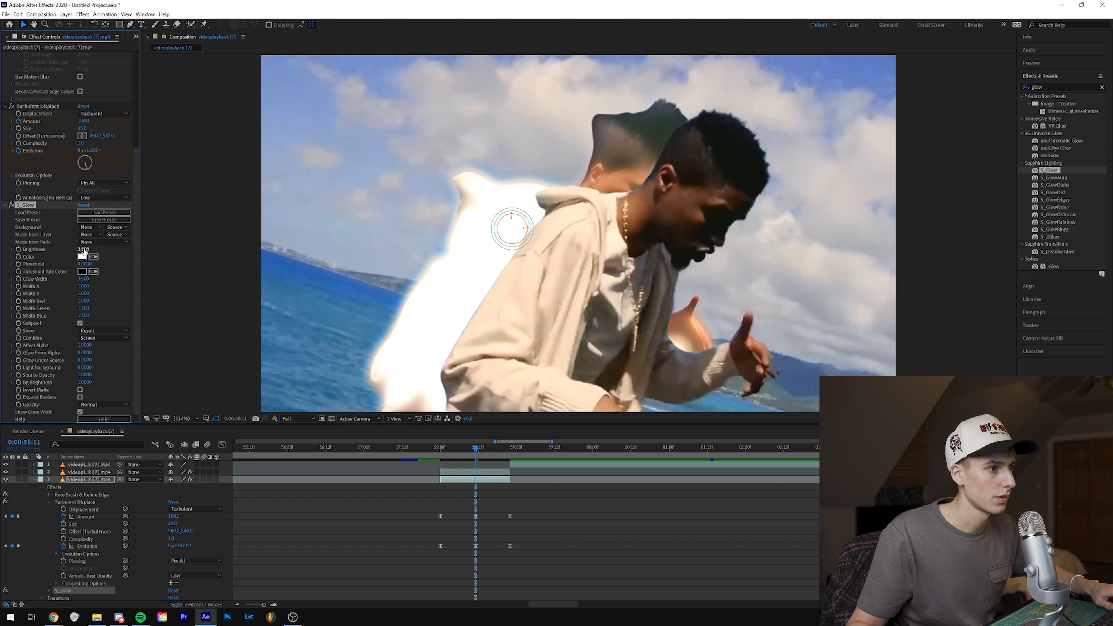
pyautogui.click(83, 249)
pyautogui.write('5')
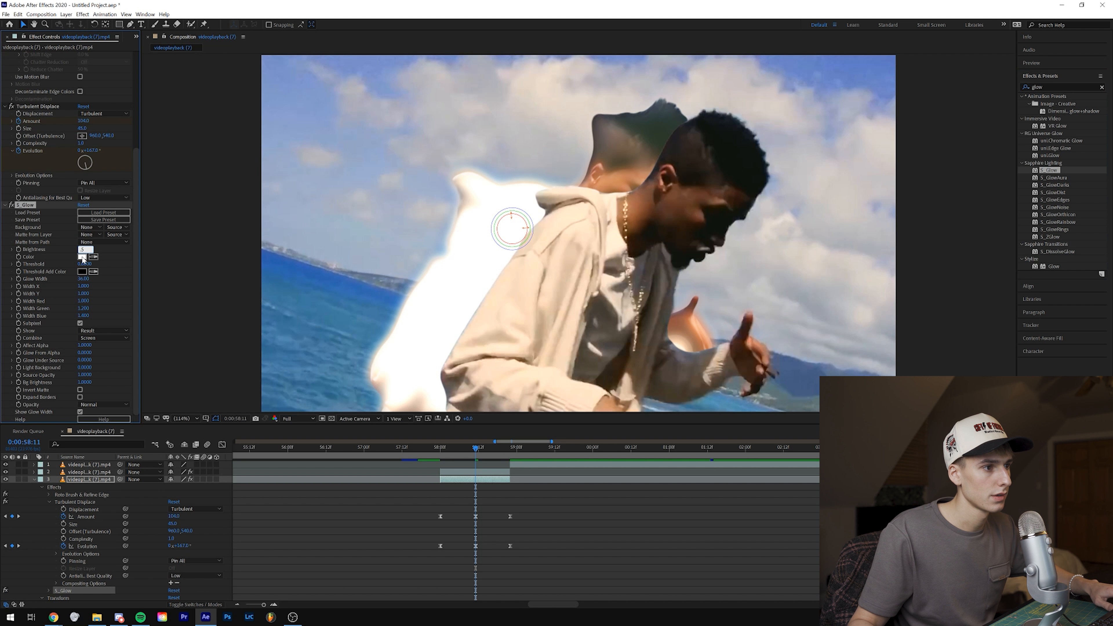
pyautogui.press('Return')
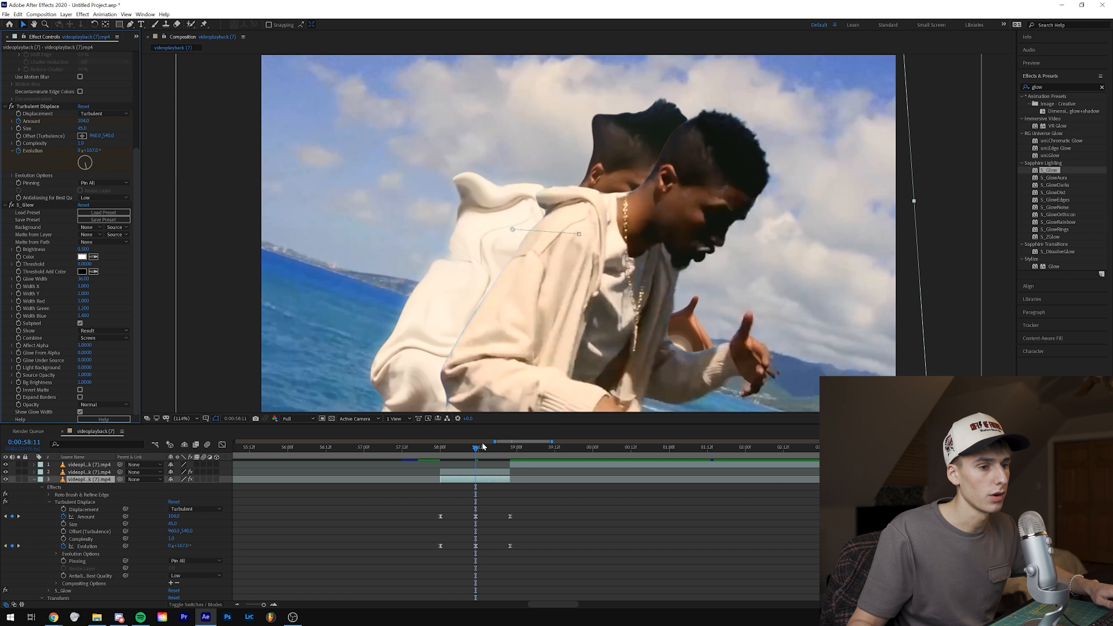
pyautogui.moveTo(453, 450)
pyautogui.mouseDown()
pyautogui.moveTo(440, 452)
pyautogui.moveTo(473, 452)
pyautogui.mouseUp()
pyautogui.moveTo(473, 452); pyautogui.dragTo(476, 452)
# Step: Apply Gaussian Blur to the lower cutout layer, enable Repeat Edge Pixels, and keyframe an increased Blurriness at 0:00:58:11
pyautogui.click(1069, 88)
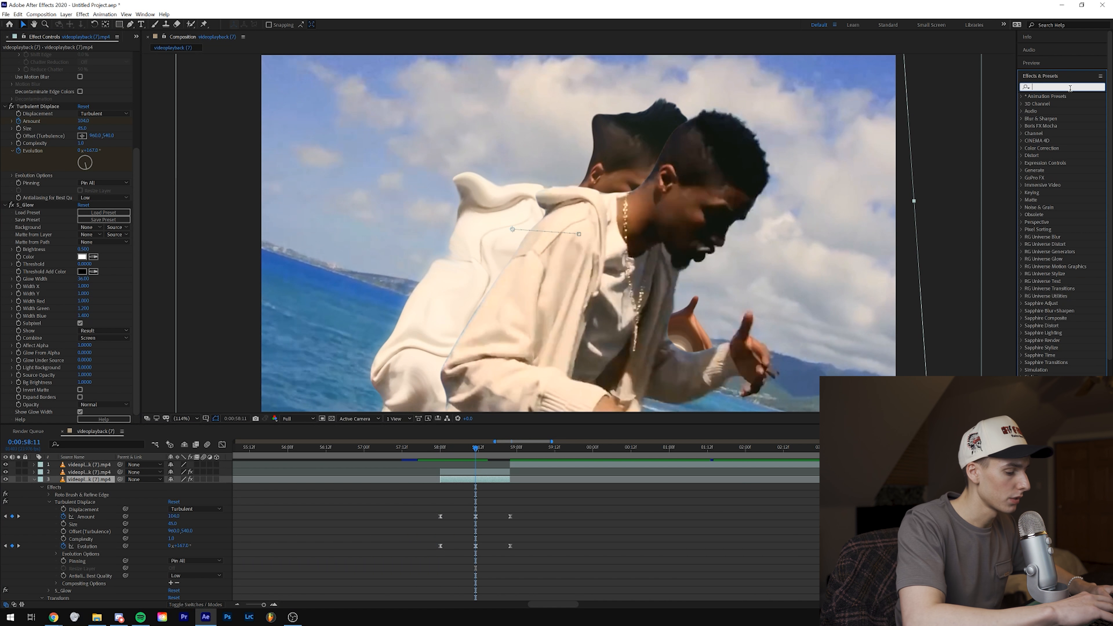
pyautogui.write('blur')
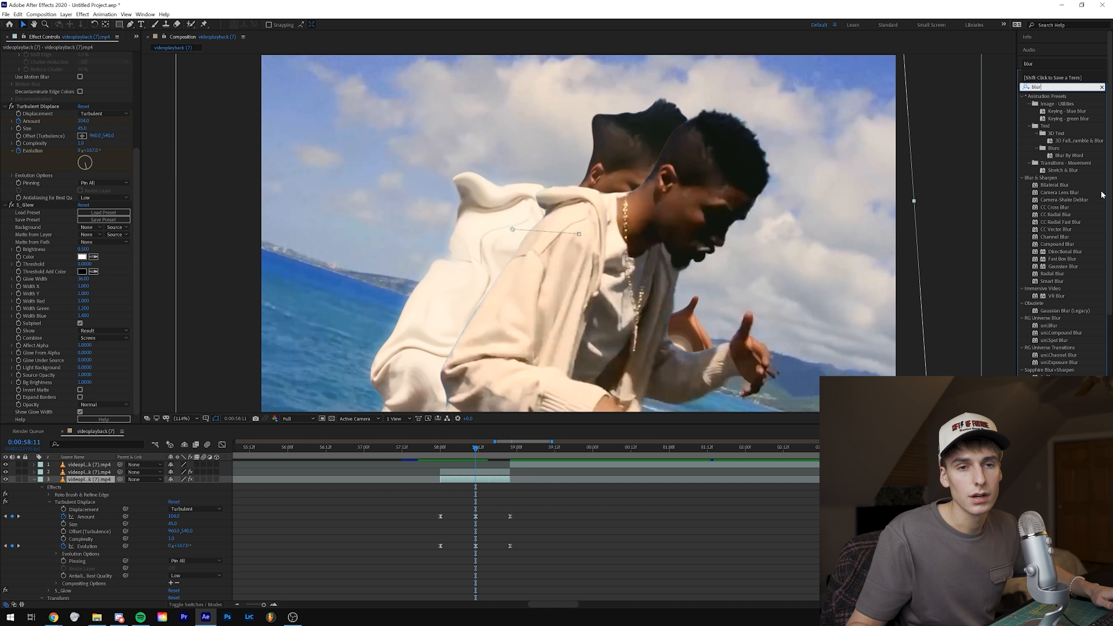
pyautogui.moveTo(1064, 266); pyautogui.dragTo(475, 483)
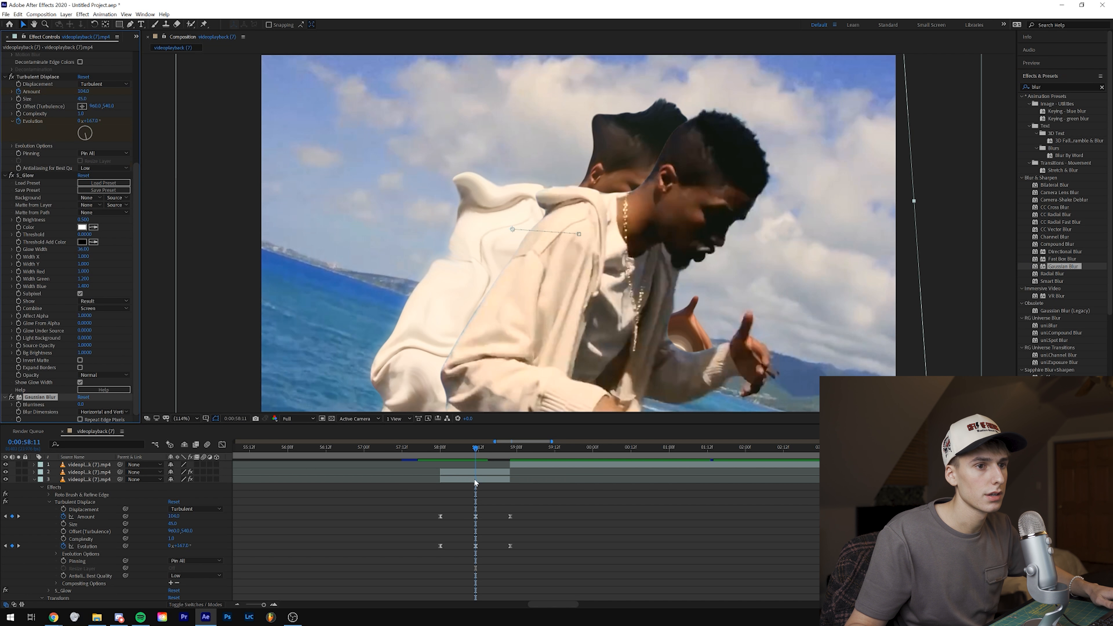
pyautogui.click(6, 176)
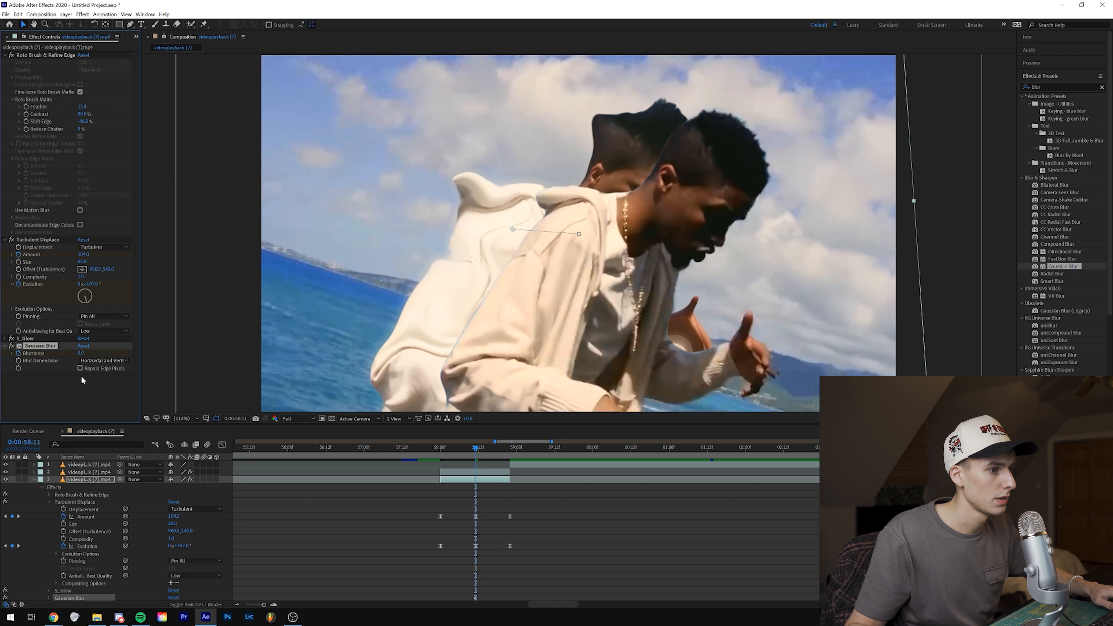
pyautogui.moveTo(89, 352); pyautogui.dragTo(116, 352)
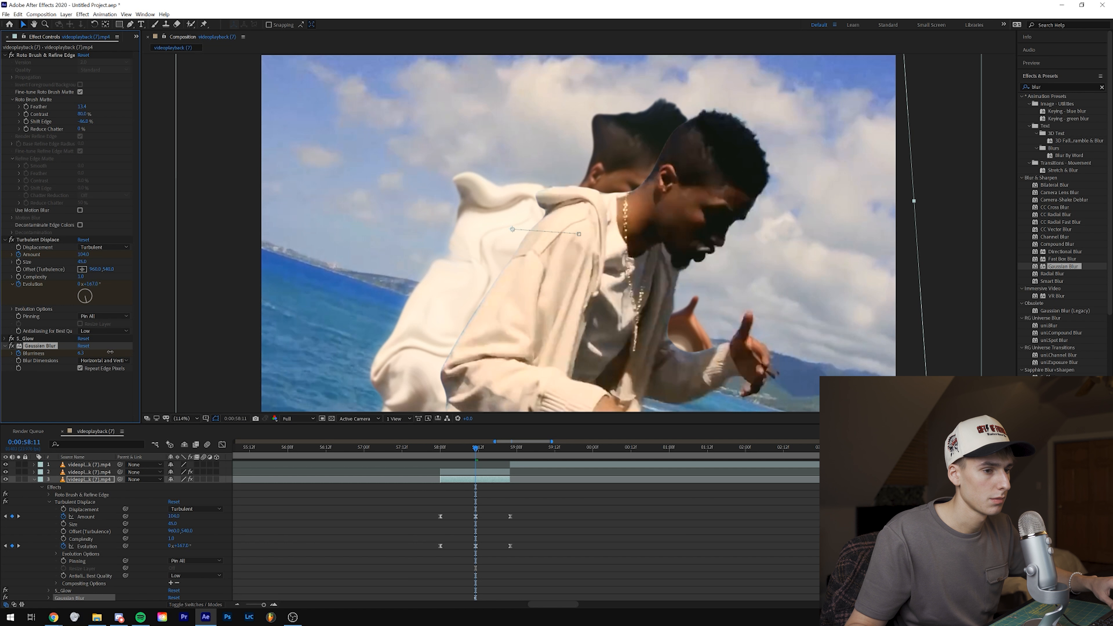
# Step: Reset Gaussian Blur's Blurriness to 0 at 0:00:58:00 and at 0:00:58:22
pyautogui.moveTo(461, 456); pyautogui.dragTo(440, 457)
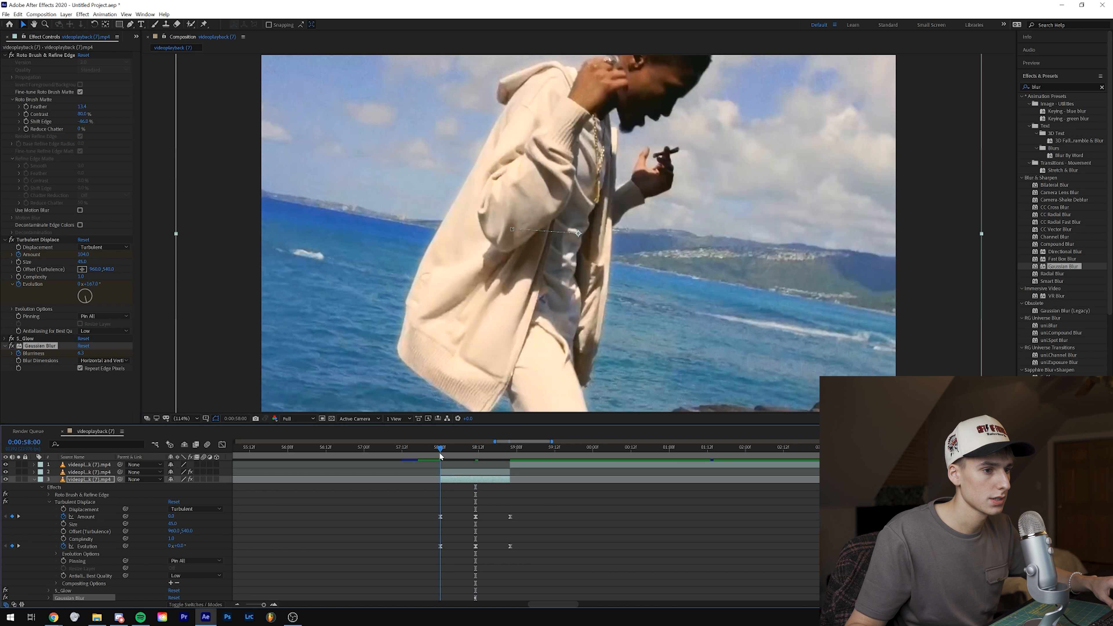
pyautogui.rightClick(83, 354)
pyautogui.rightClick(37, 354)
pyautogui.click(58, 428)
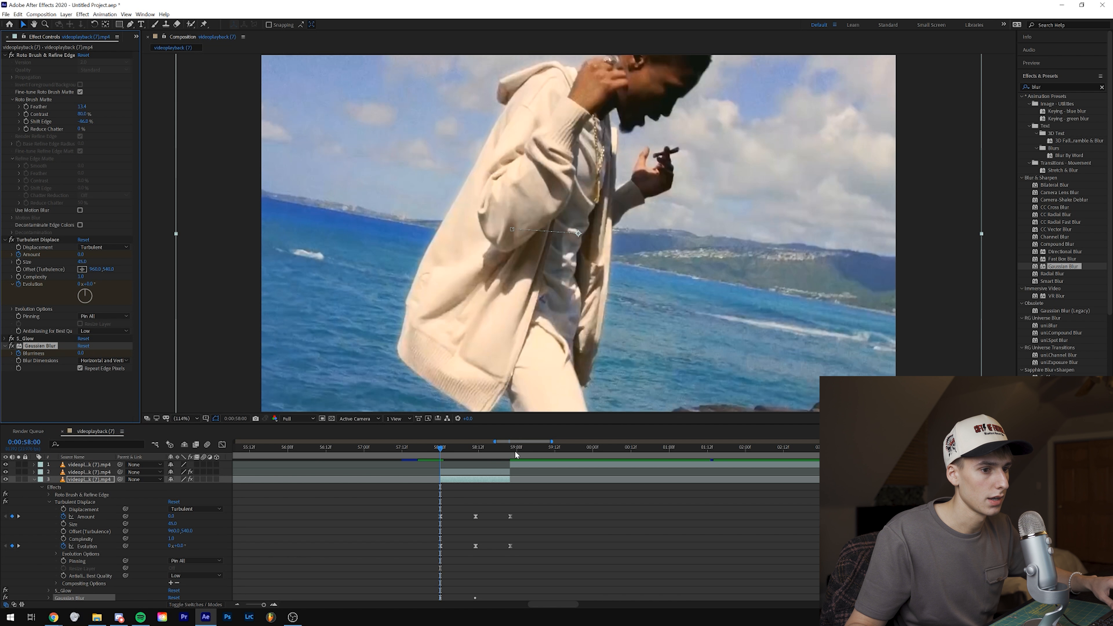
pyautogui.moveTo(515, 455); pyautogui.dragTo(513, 455)
pyautogui.rightClick(35, 354)
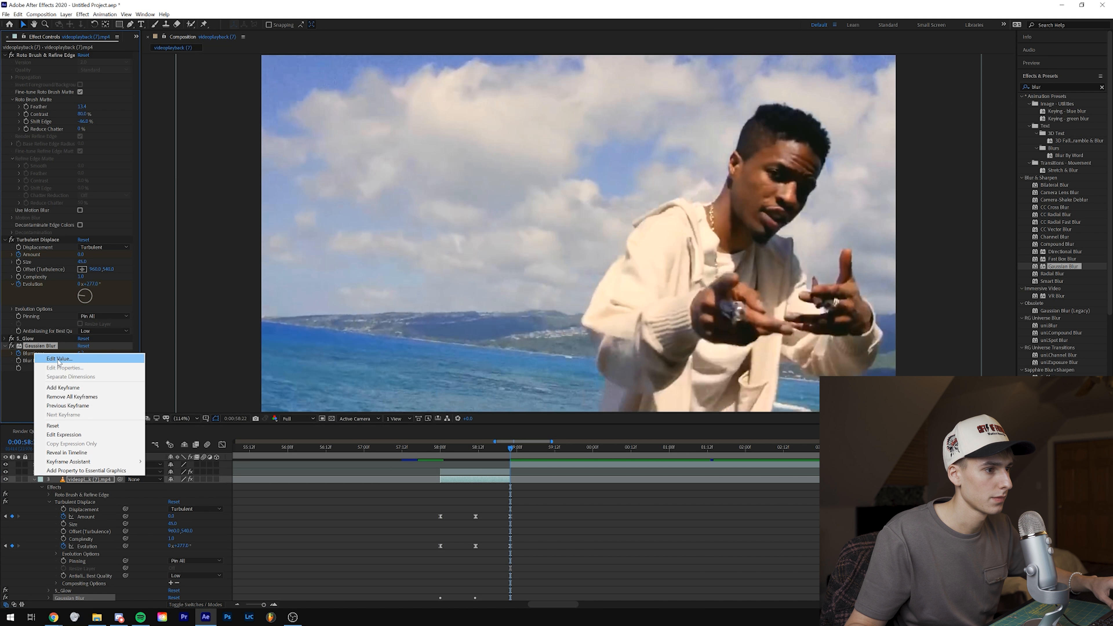
pyautogui.click(57, 428)
# Step: Preview the animated blur from 0:00:57:23 and set Blurriness to 10 at 0:00:58:11
pyautogui.moveTo(440, 455); pyautogui.dragTo(438, 459)
pyautogui.press('space')
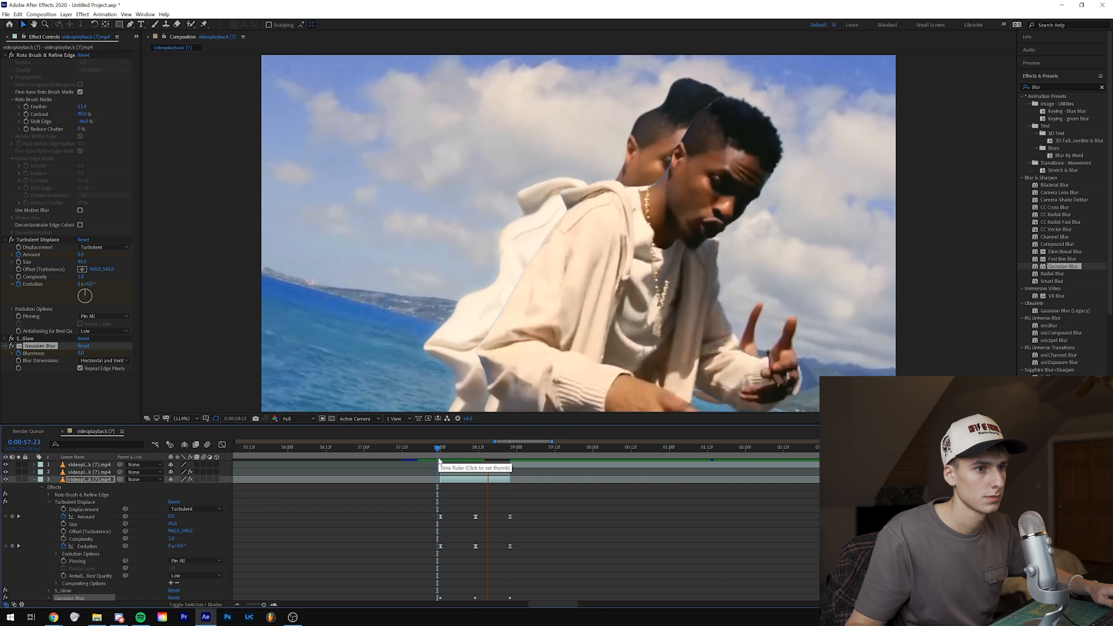
pyautogui.click(475, 451)
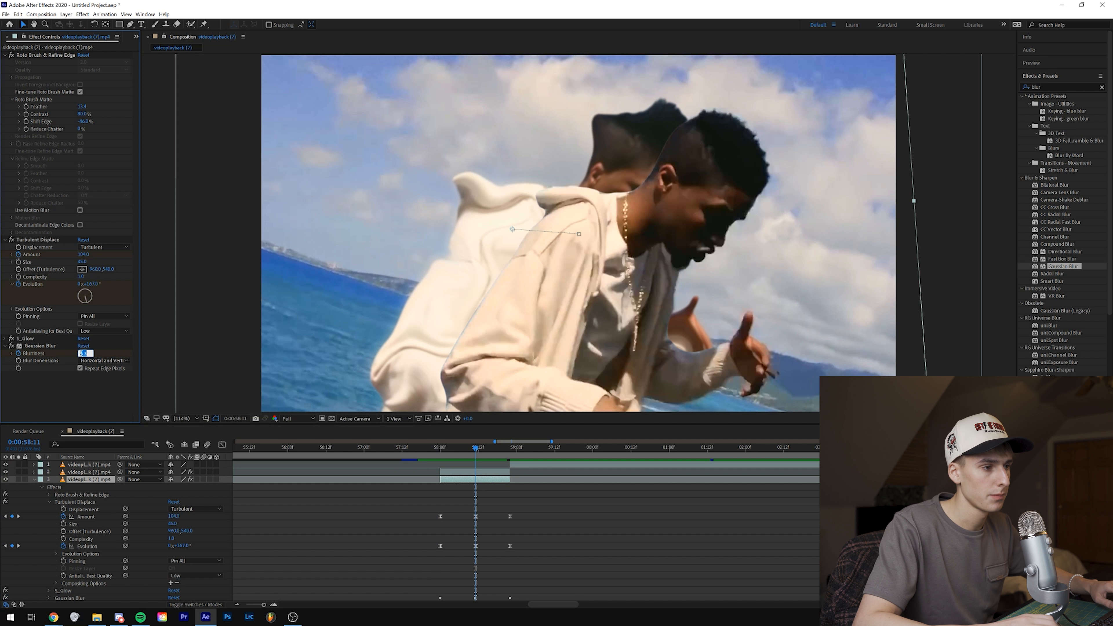
pyautogui.hotkey('shift', 'pageup')
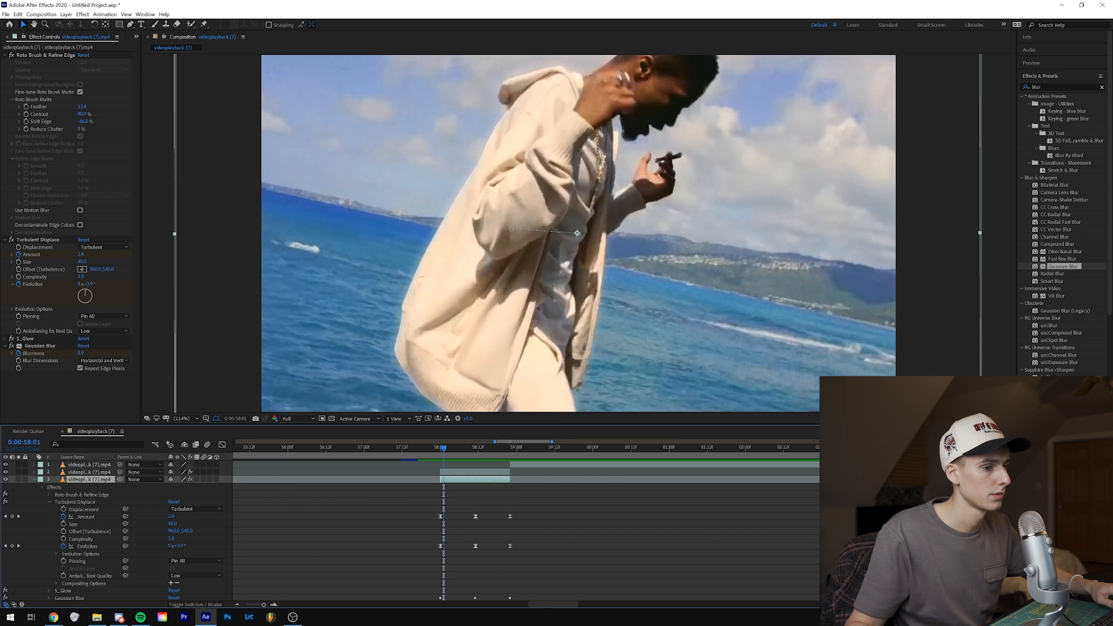
# Step: Switch to the Lovers video on YouTube and examine the distorted duplicate figures around 1:02 frame by frame
pyautogui.click(53, 618)
pyautogui.moveTo(78, 542); pyautogui.dragTo(376, 542)
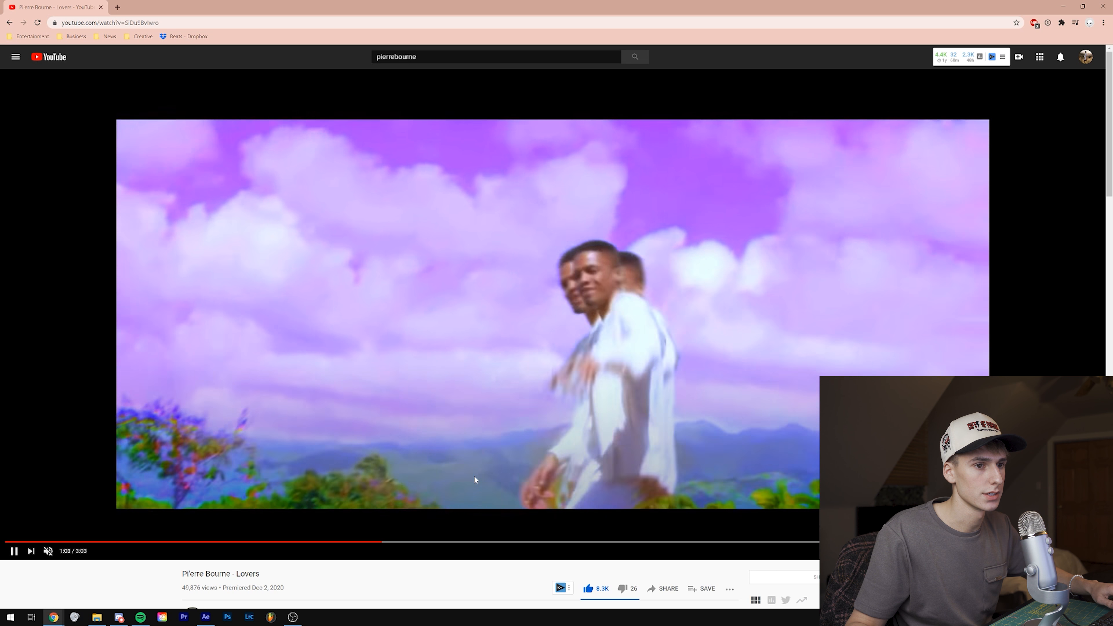
pyautogui.click(474, 475)
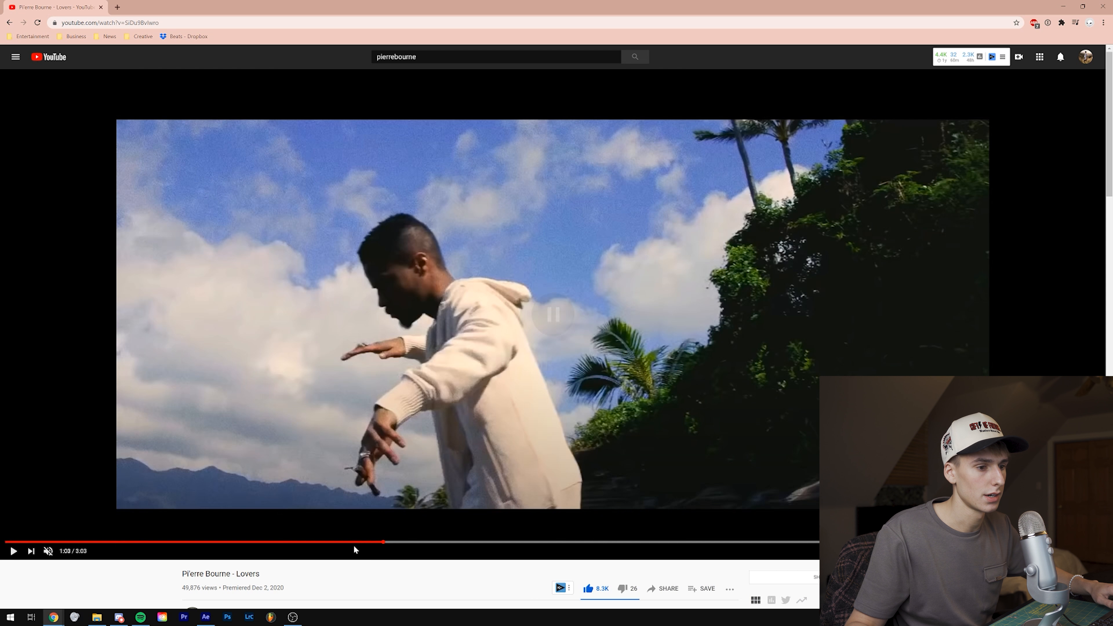
pyautogui.click(380, 542)
pyautogui.click(421, 494)
pyautogui.click(424, 490)
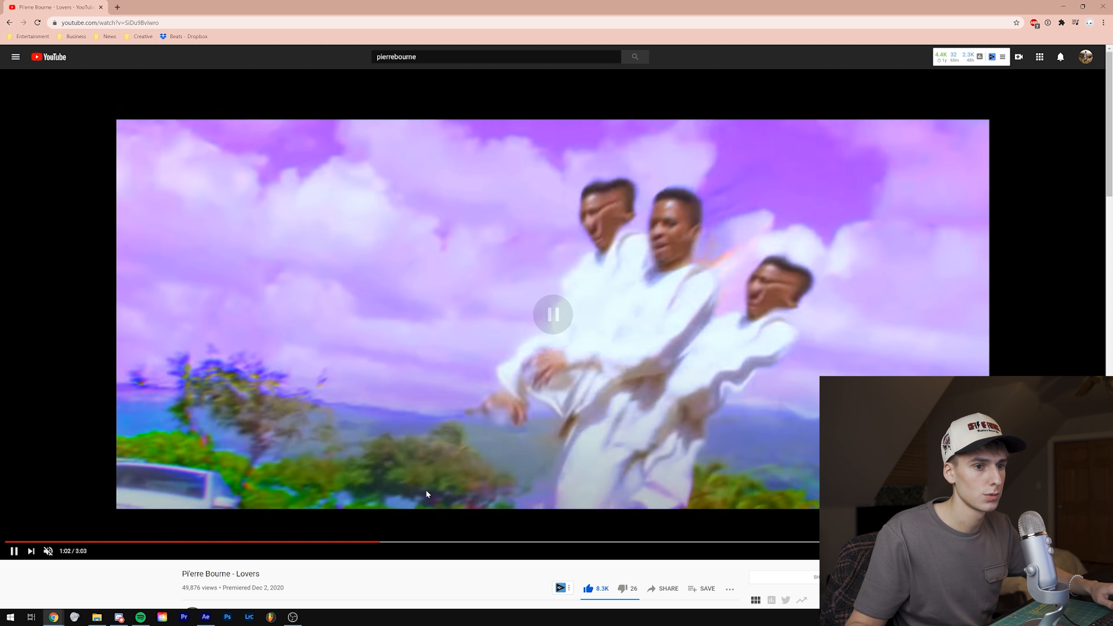
pyautogui.press(',')
pyautogui.press(',')
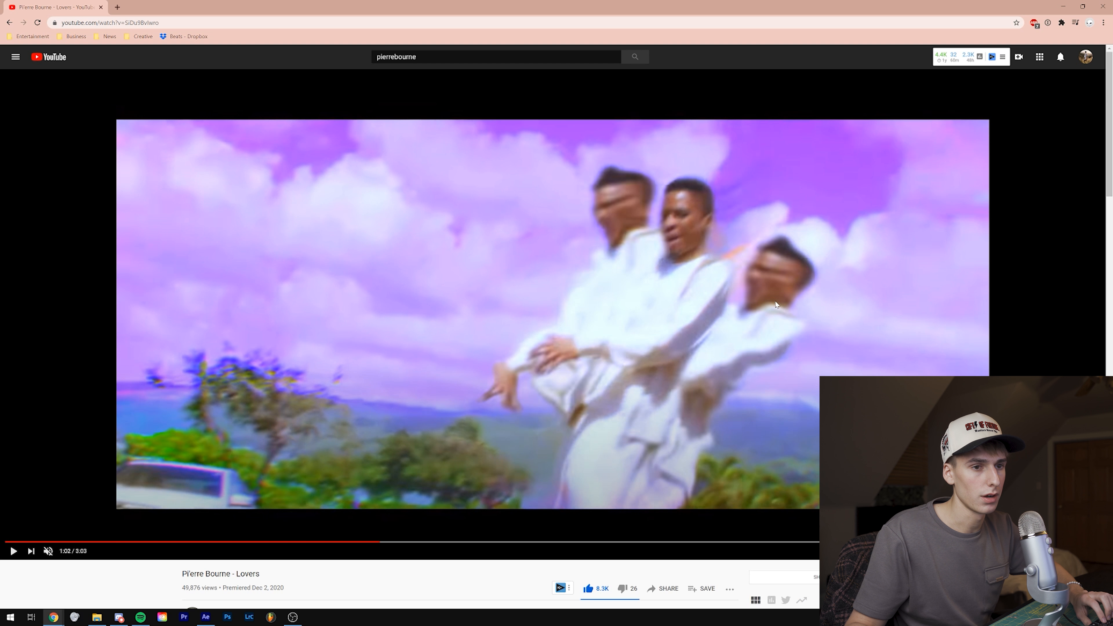
pyautogui.press(',')
pyautogui.press(',')
pyautogui.press(',')
pyautogui.press(',')
pyautogui.press(',')
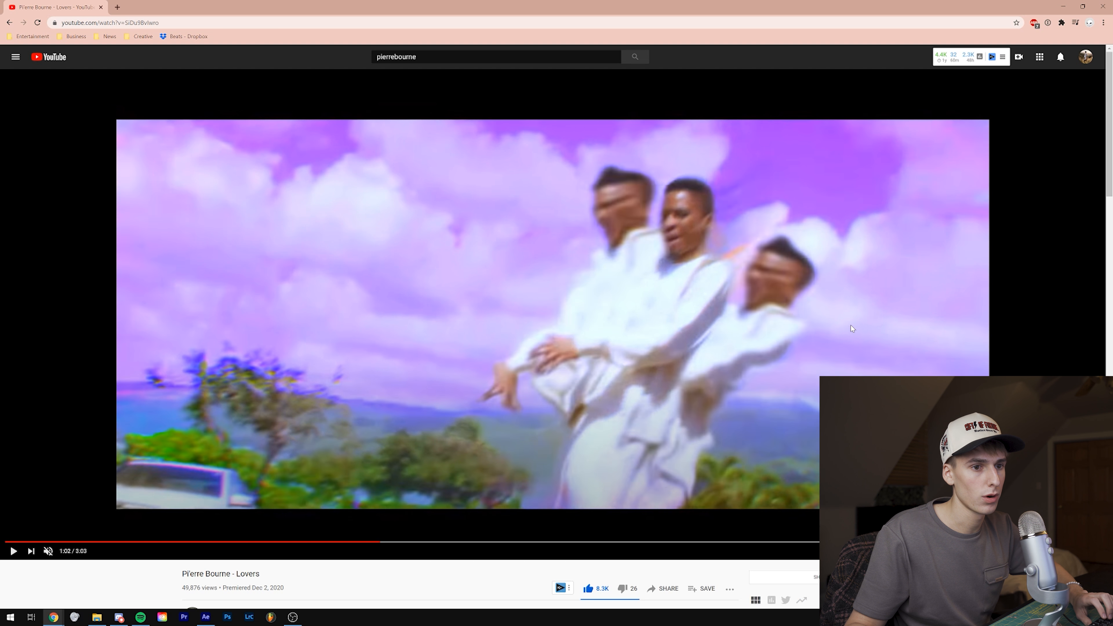
# Step: Back in After Effects, apply Wave Warp to the lower cutout layer and keyframe Wave Height at 4 and Wave Width at 0:00:58:11
pyautogui.click(1061, 7)
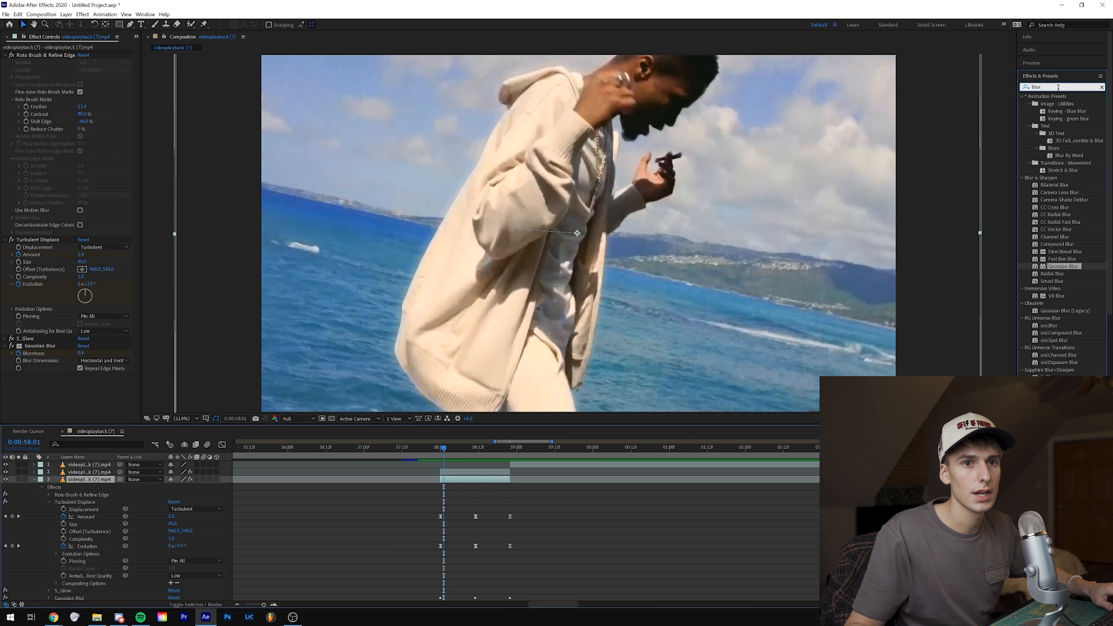
pyautogui.write('ve')
pyautogui.moveTo(1052, 104); pyautogui.dragTo(479, 480)
pyautogui.click(476, 448)
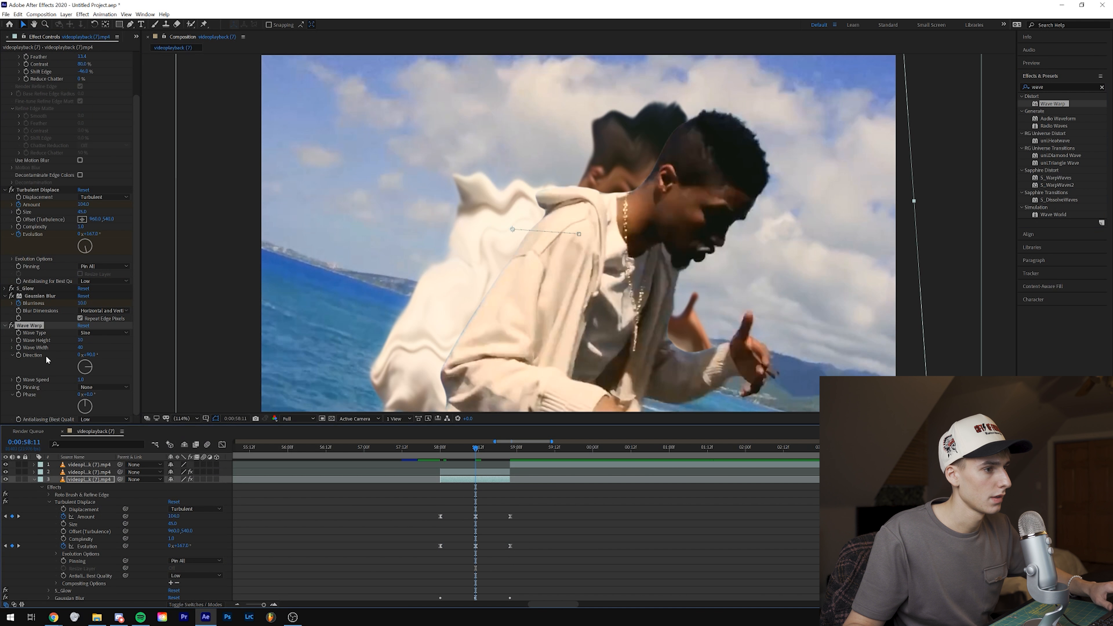
pyautogui.moveTo(83, 341)
pyautogui.mouseDown()
pyautogui.moveTo(110, 343)
pyautogui.moveTo(80, 340)
pyautogui.mouseUp()
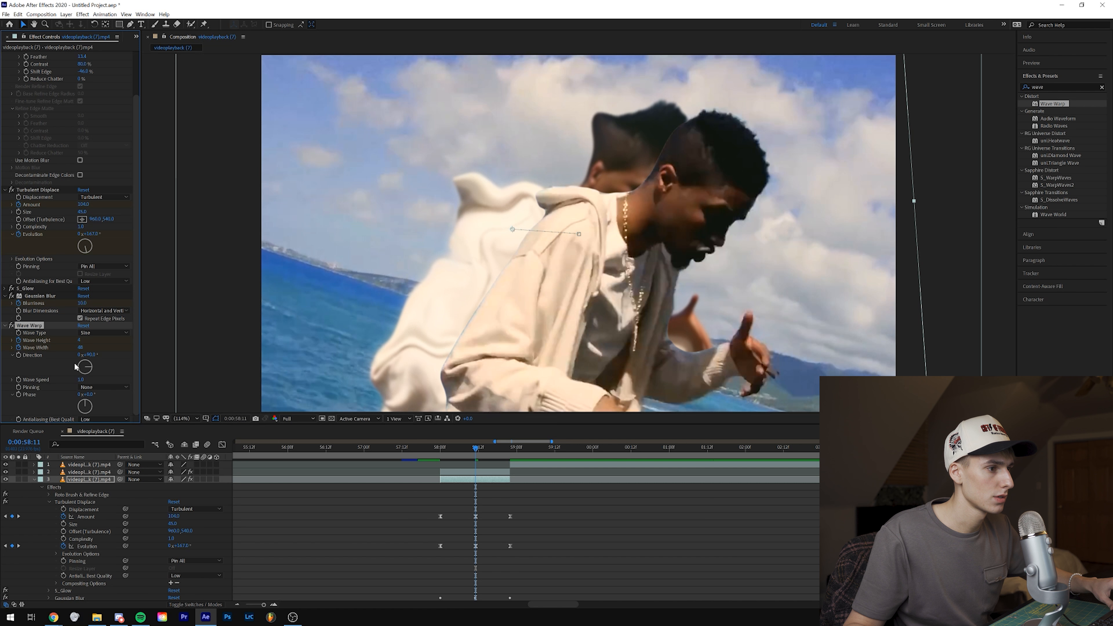
# Step: Keyframe the Wave Warp's Wave Height at 0 at both 0:00:58:00 and 0:00:58:22 and return to 0:00:58:00
pyautogui.press('j')
pyautogui.click(80, 340)
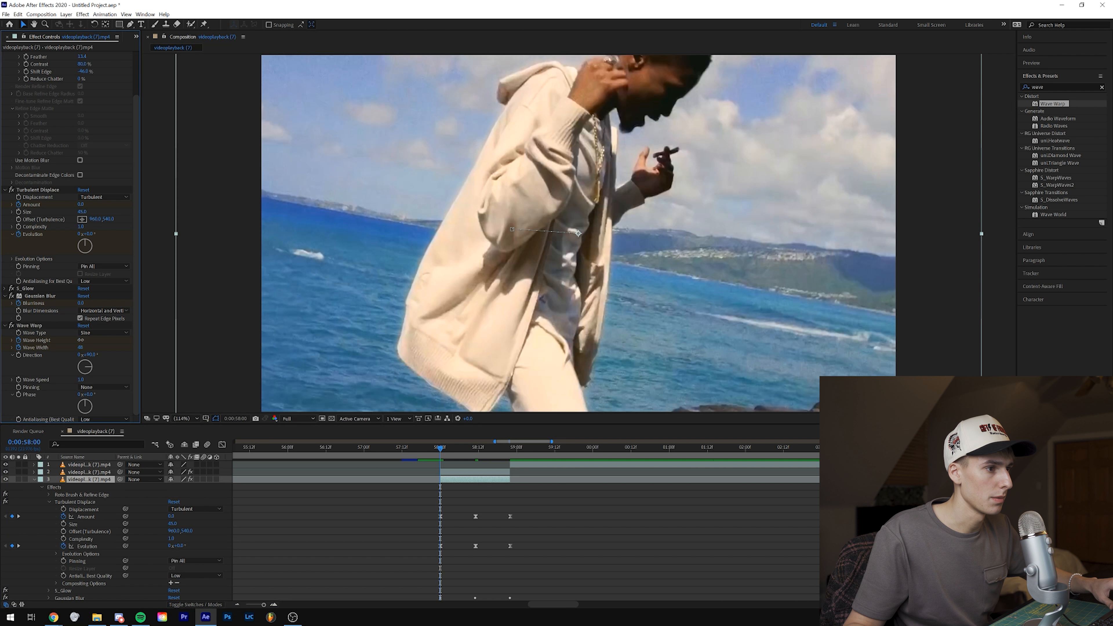
pyautogui.write('0')
pyautogui.press('Return')
pyautogui.moveTo(462, 451); pyautogui.dragTo(511, 454)
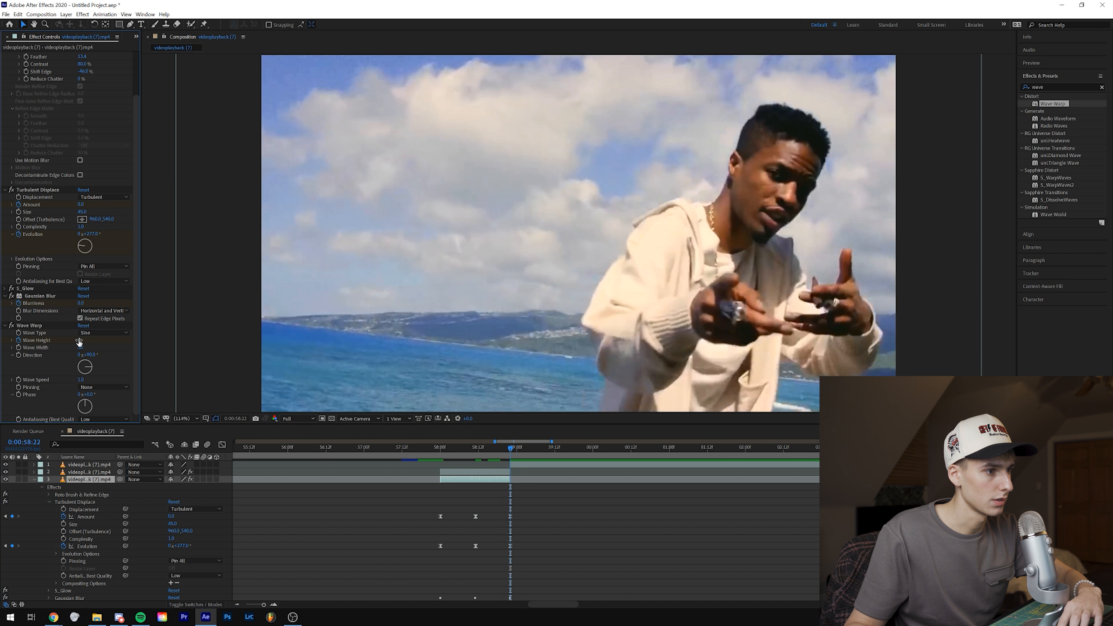
pyautogui.click(440, 451)
pyautogui.click(444, 451)
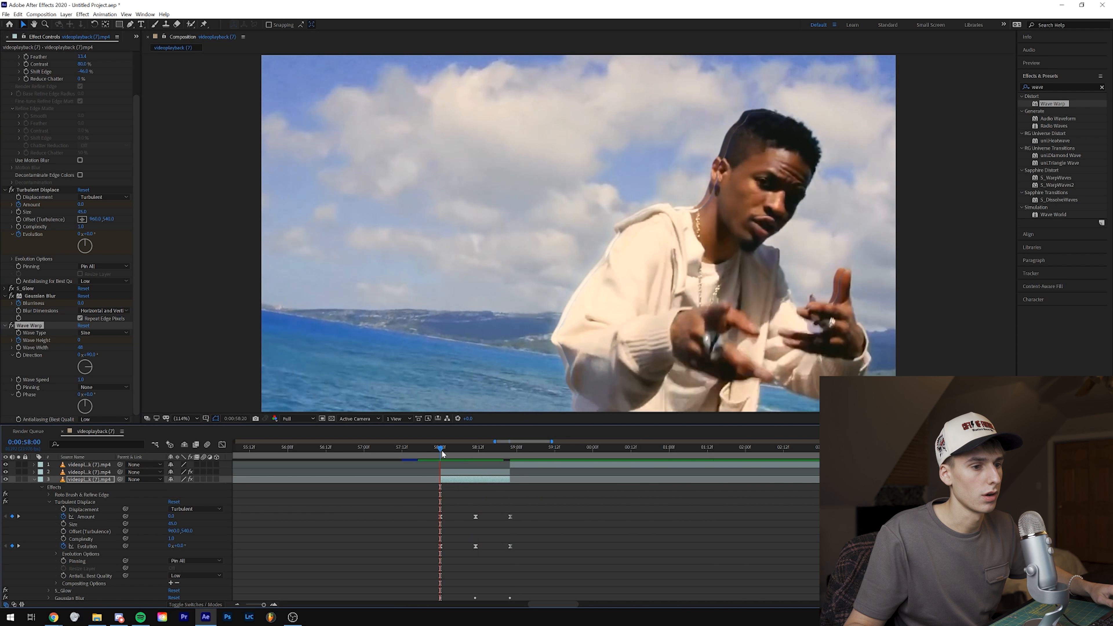
pyautogui.moveTo(443, 451)
pyautogui.mouseDown()
pyautogui.moveTo(453, 450)
pyautogui.moveTo(440, 448)
pyautogui.mouseUp()
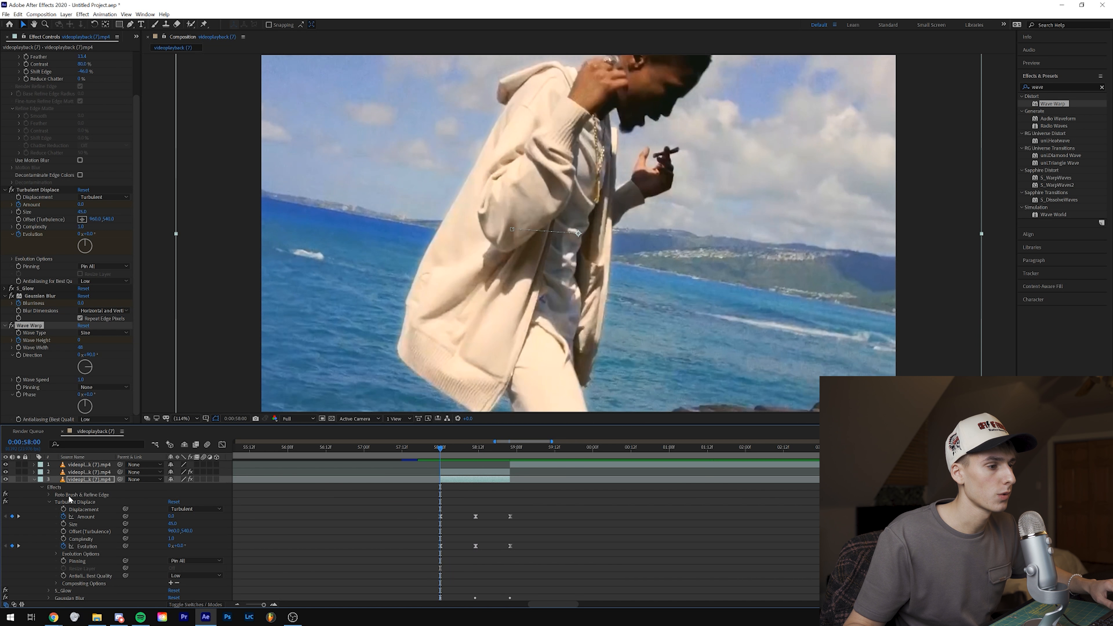
# Step: Duplicate the lower distorted cutout layer and reveal the Effects and Transform properties of the copy beneath
pyautogui.click(37, 480)
pyautogui.click(87, 482)
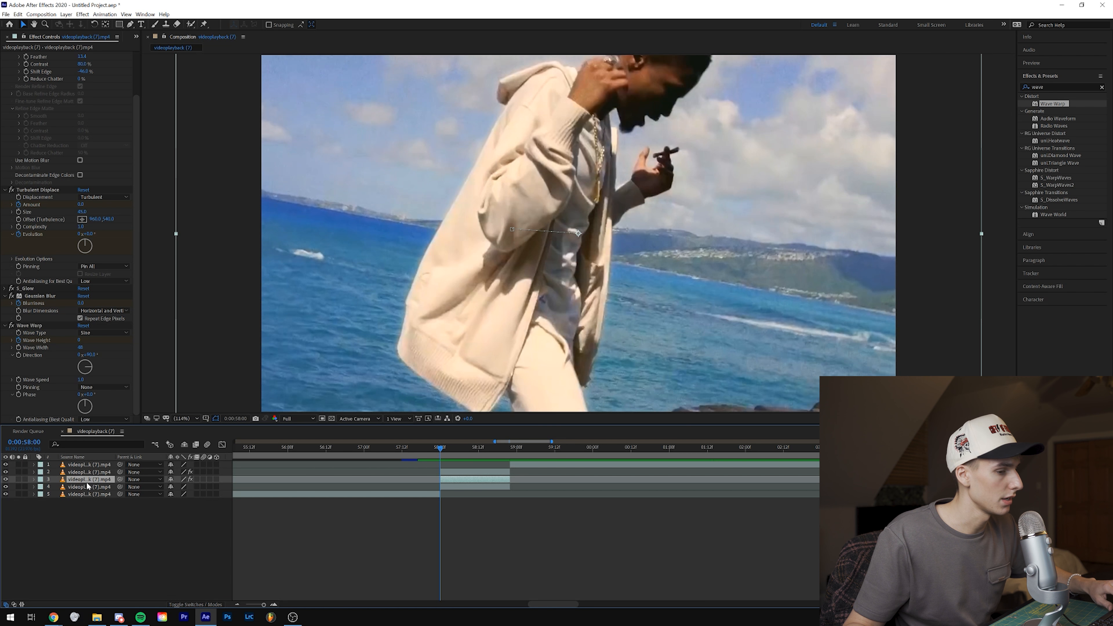
pyautogui.hotkey('ctrl', 'd')
pyautogui.click(454, 488)
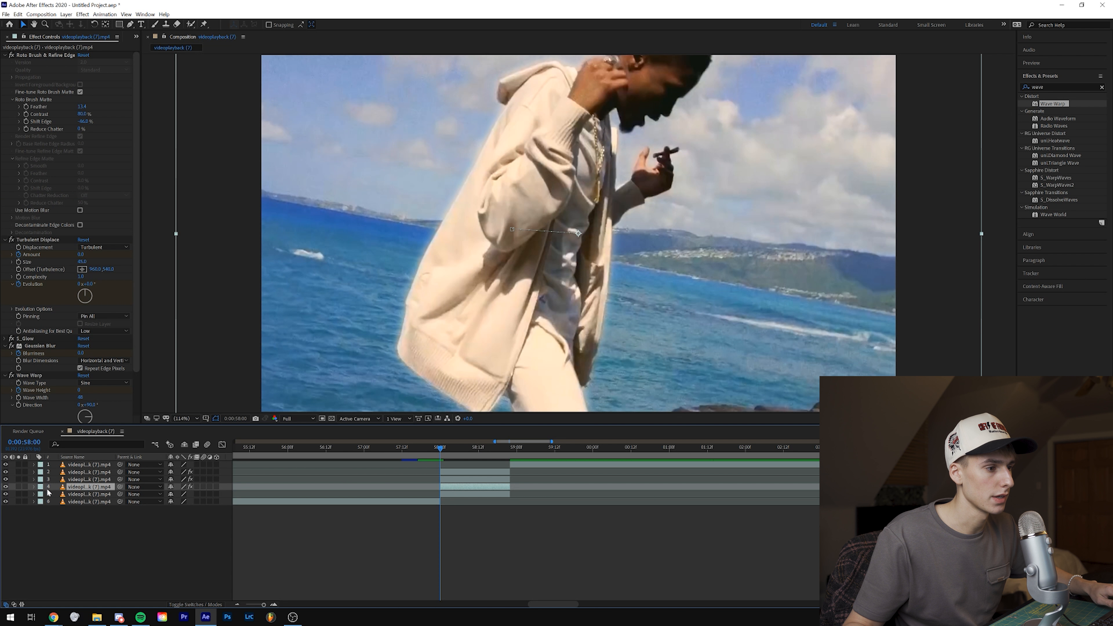
pyautogui.click(34, 487)
pyautogui.scroll(-2, 179, 509)
pyautogui.click(49, 487)
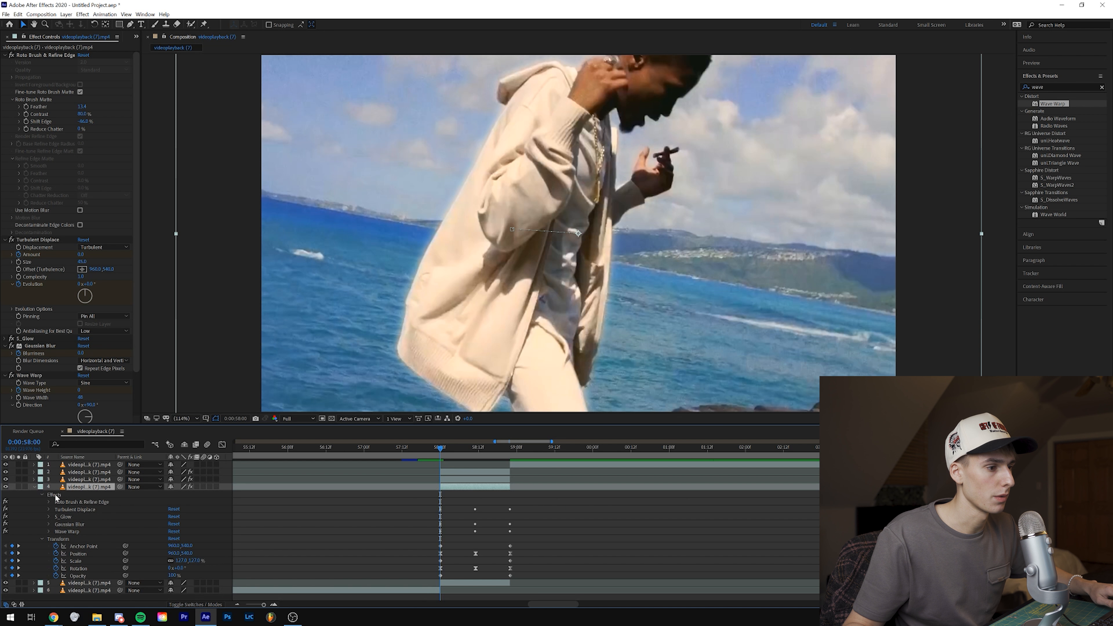
# Step: At 0:00:58:11, shift the lower duplicate cutout to the right of the main figure, rotate it clockwise, and preview the animation
pyautogui.click(478, 449)
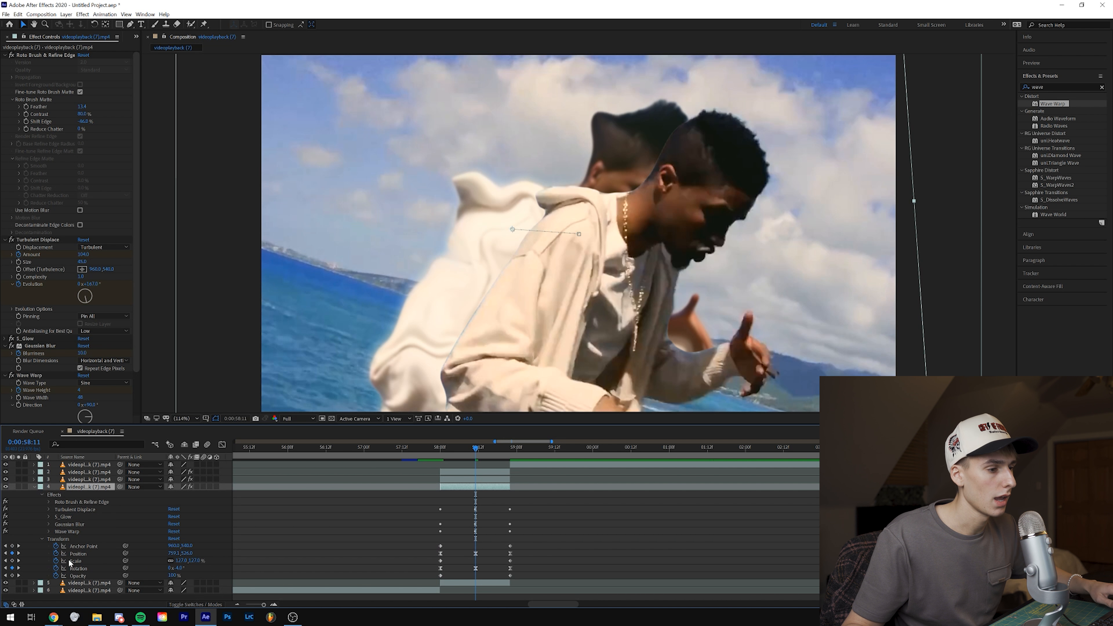
pyautogui.click(66, 539)
pyautogui.moveTo(479, 273); pyautogui.dragTo(588, 306)
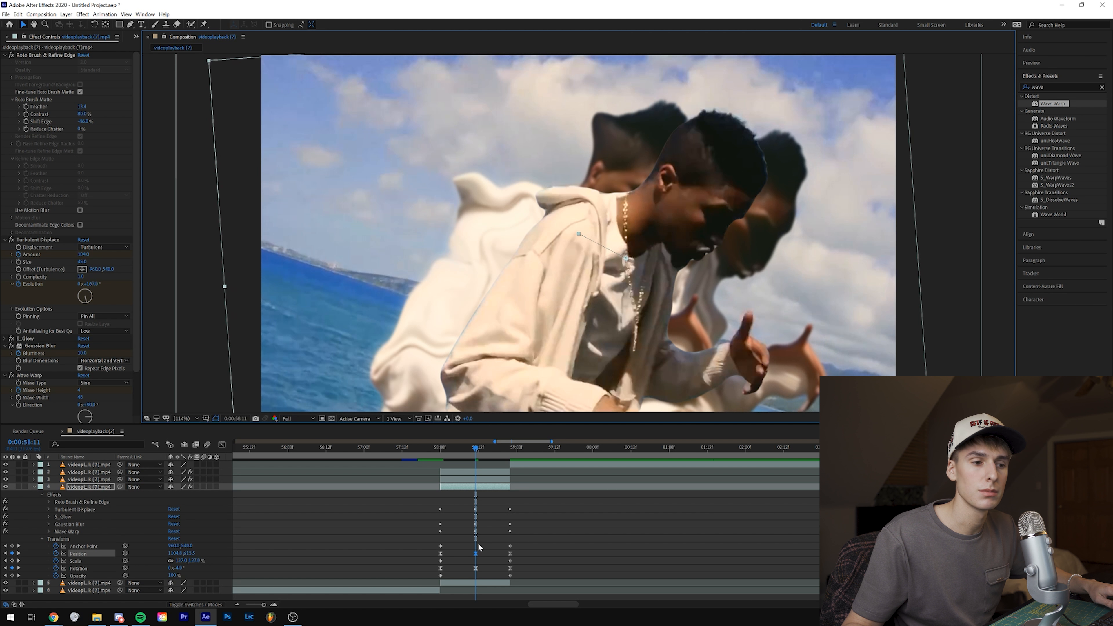
pyautogui.moveTo(178, 569); pyautogui.dragTo(183, 570)
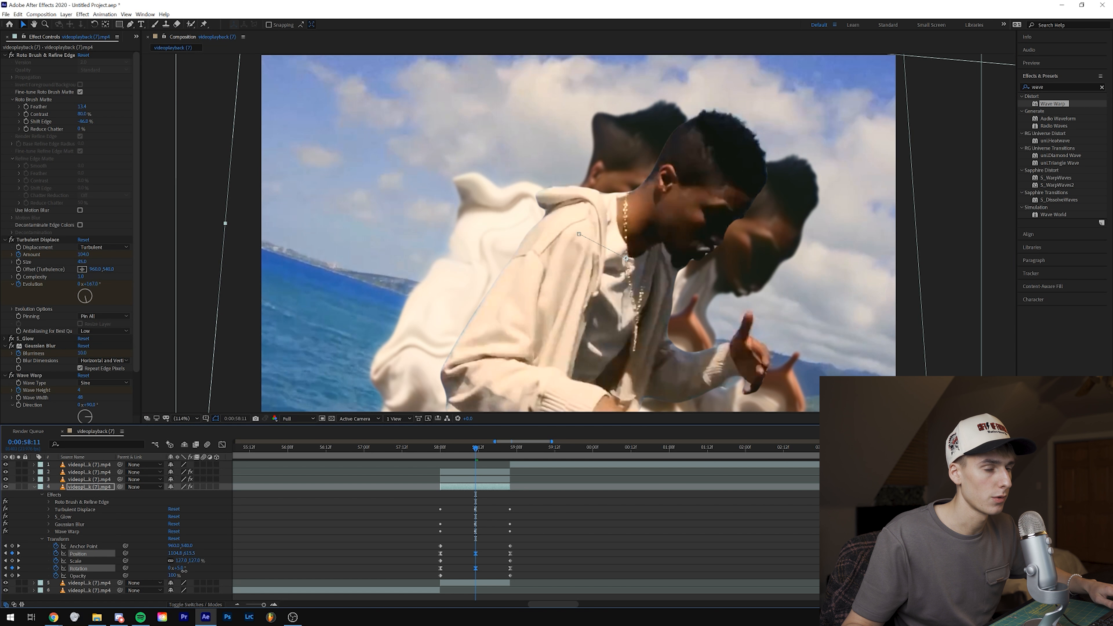
pyautogui.moveTo(747, 274); pyautogui.dragTo(741, 283)
pyautogui.click(417, 447)
pyautogui.press('space')
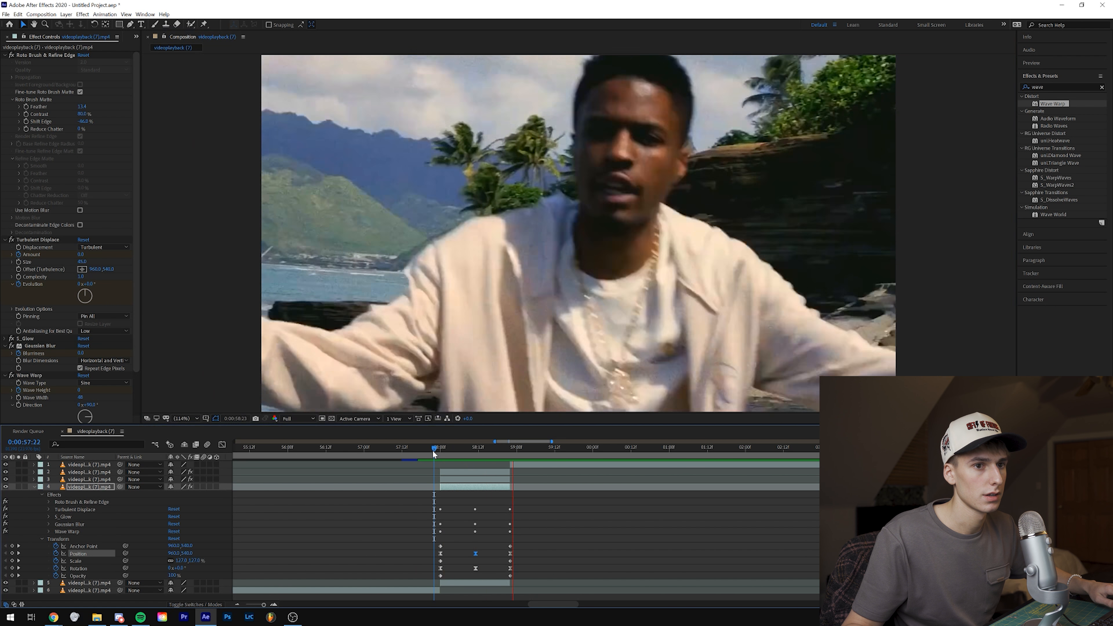
pyautogui.click(433, 453)
pyautogui.press('space')
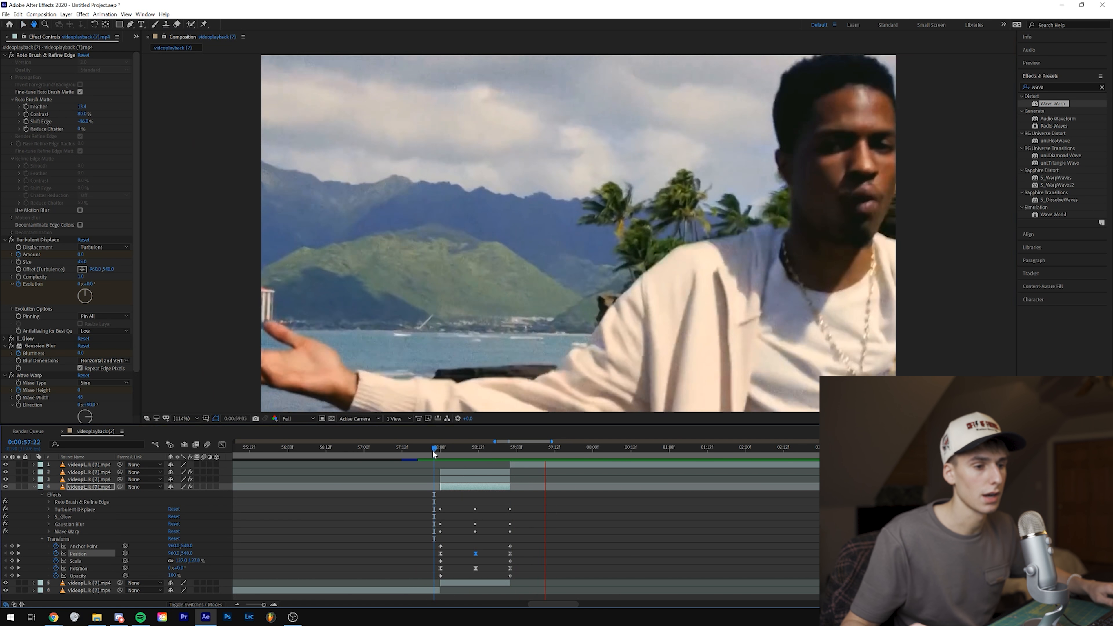
pyautogui.click(34, 488)
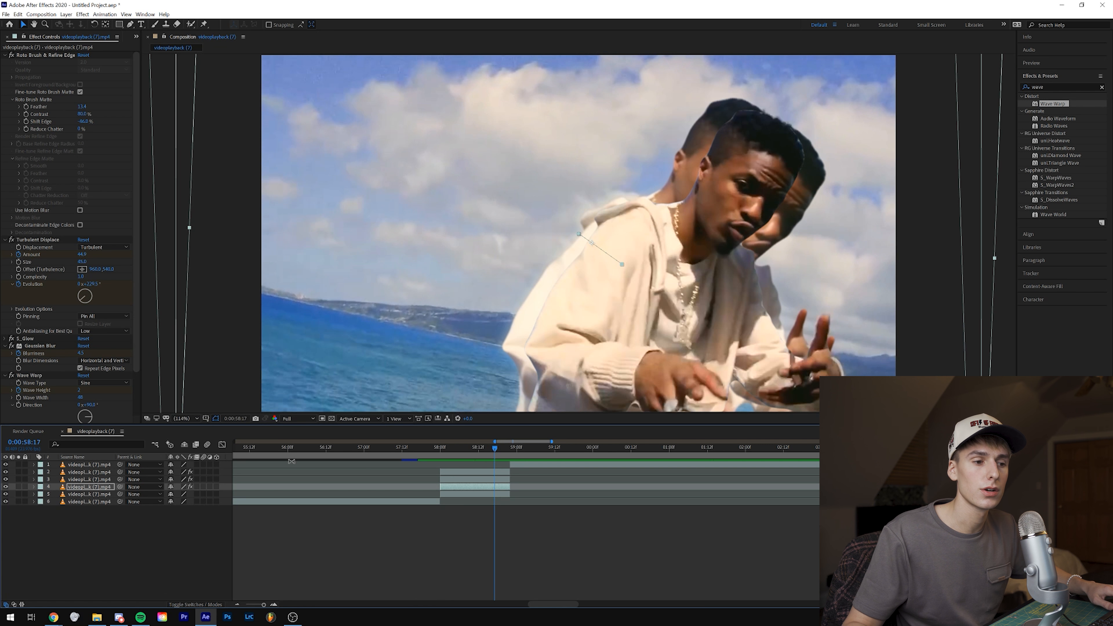
# Step: Search the effects for "change" and apply Change to Color to the background clip segment below the cutout layers
pyautogui.click(467, 494)
pyautogui.press('BackSpace')
pyautogui.press('BackSpace')
pyautogui.press('BackSpace')
pyautogui.press('BackSpace')
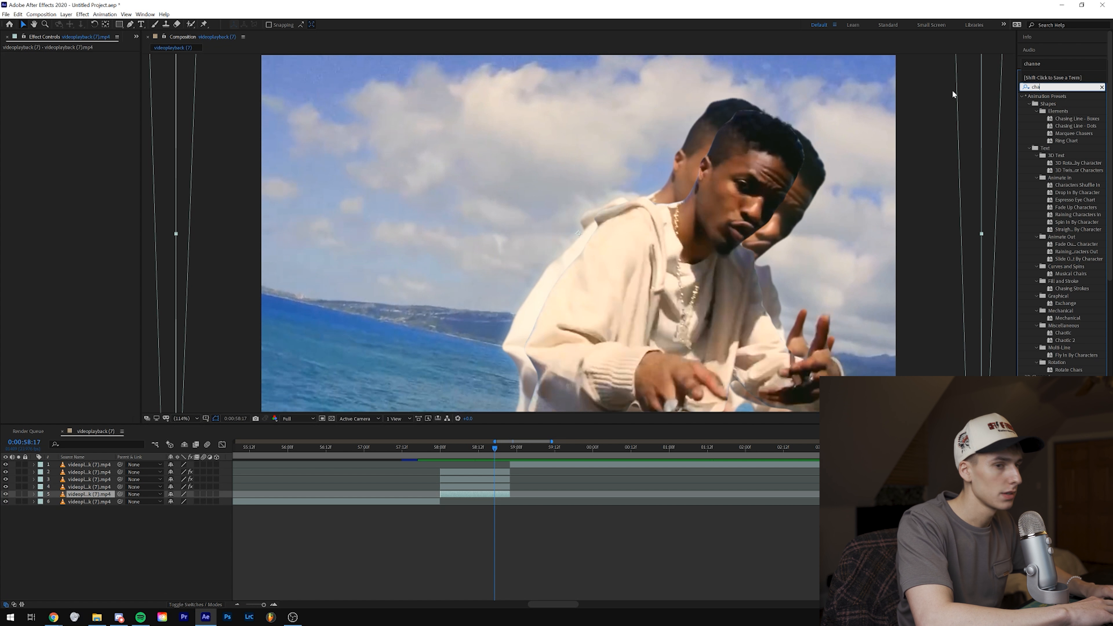
pyautogui.write('change')
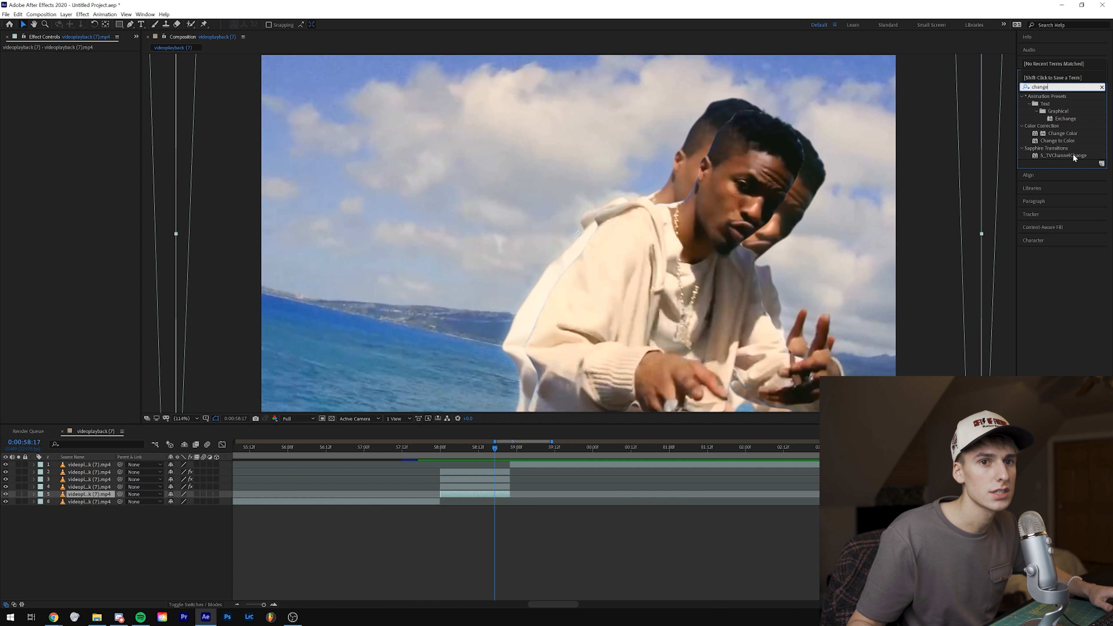
pyautogui.moveTo(1074, 144); pyautogui.dragTo(462, 494)
pyautogui.moveTo(465, 495); pyautogui.dragTo(465, 496)
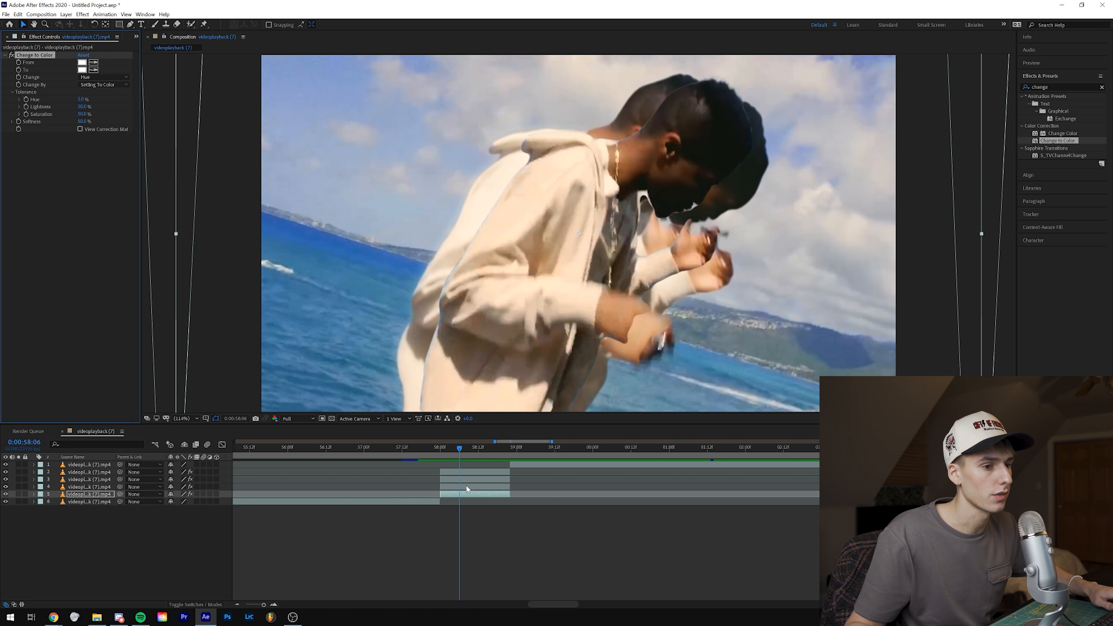
# Step: Sample the blue sky as Change to Color's From colour and set the To colour to bright purple
pyautogui.moveTo(5, 488); pyautogui.dragTo(6, 472)
pyautogui.click(94, 62)
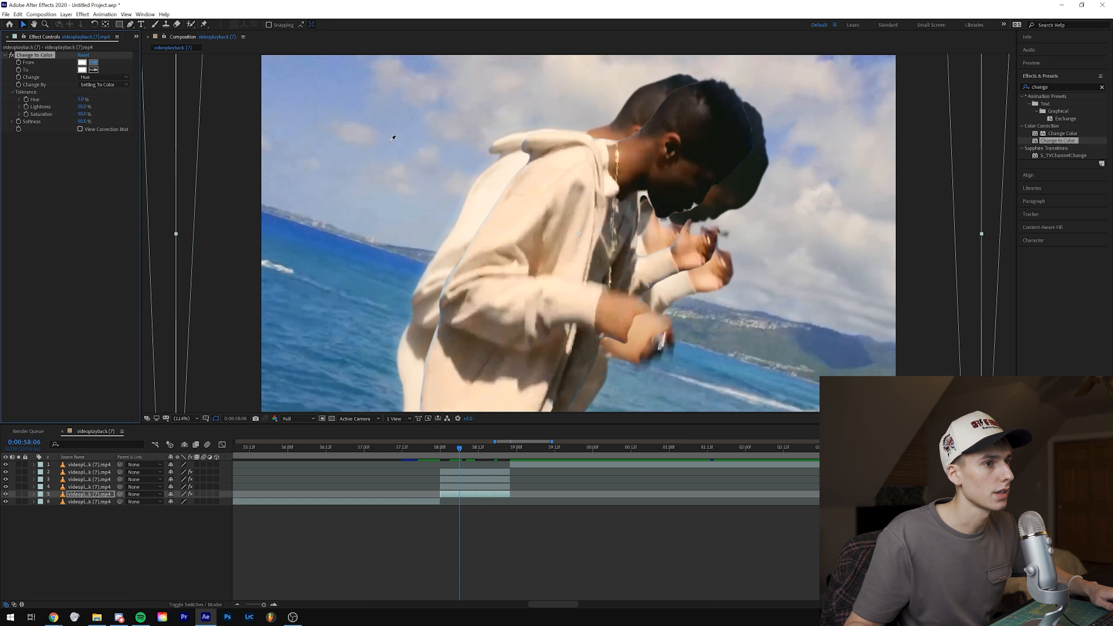
pyautogui.click(406, 126)
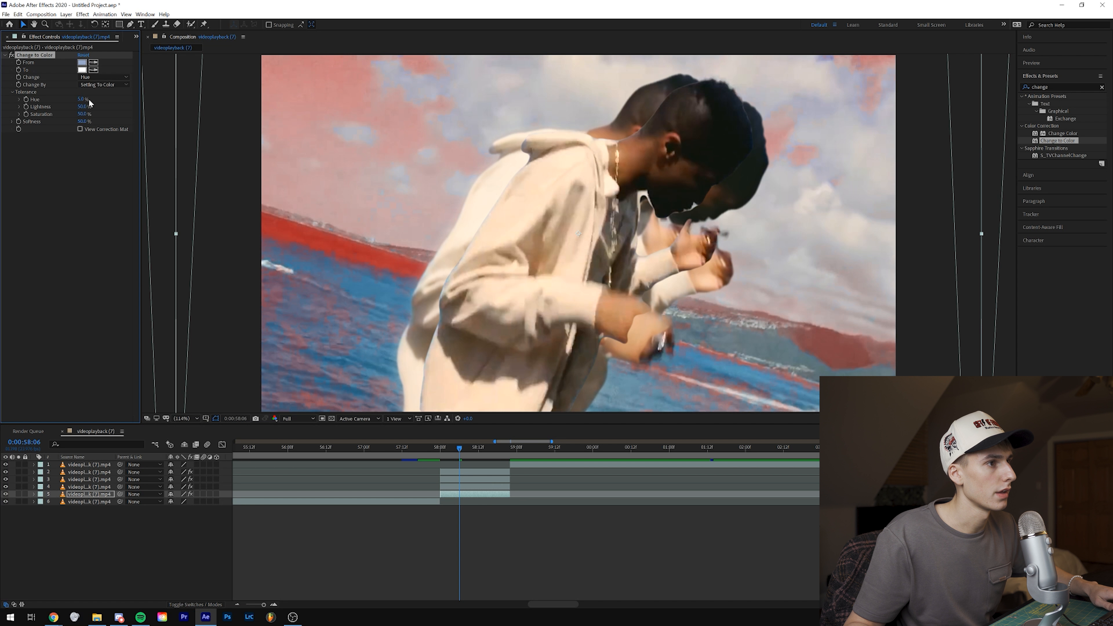
pyautogui.click(82, 70)
pyautogui.moveTo(802, 457)
pyautogui.mouseDown()
pyautogui.moveTo(809, 444)
pyautogui.moveTo(818, 467)
pyautogui.mouseUp()
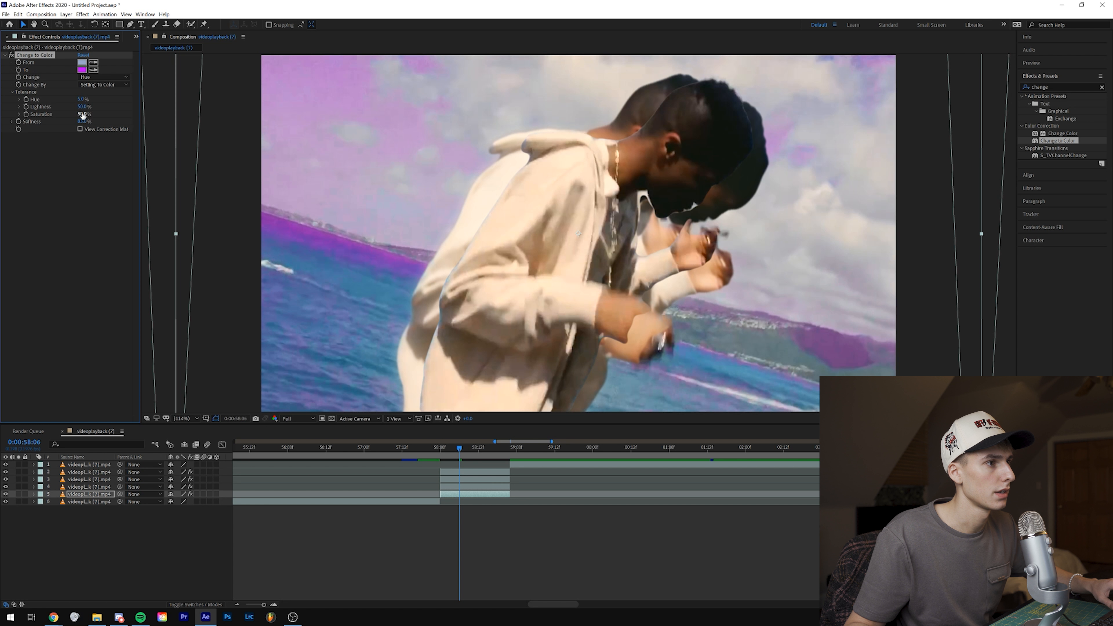
# Step: Keyframe Change to Color's Hue tolerance at 0% at 0:00:58:00, 100% at 0:00:58:11 and 0% at 0:00:58:22
pyautogui.moveTo(83, 103); pyautogui.dragTo(87, 100)
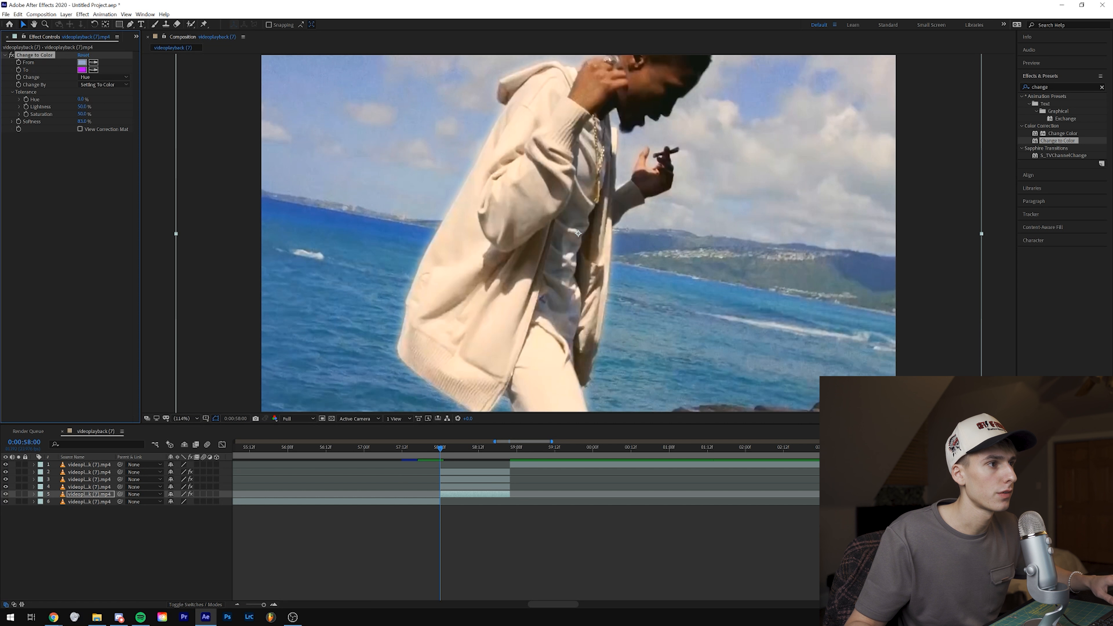
pyautogui.click(1057, 64)
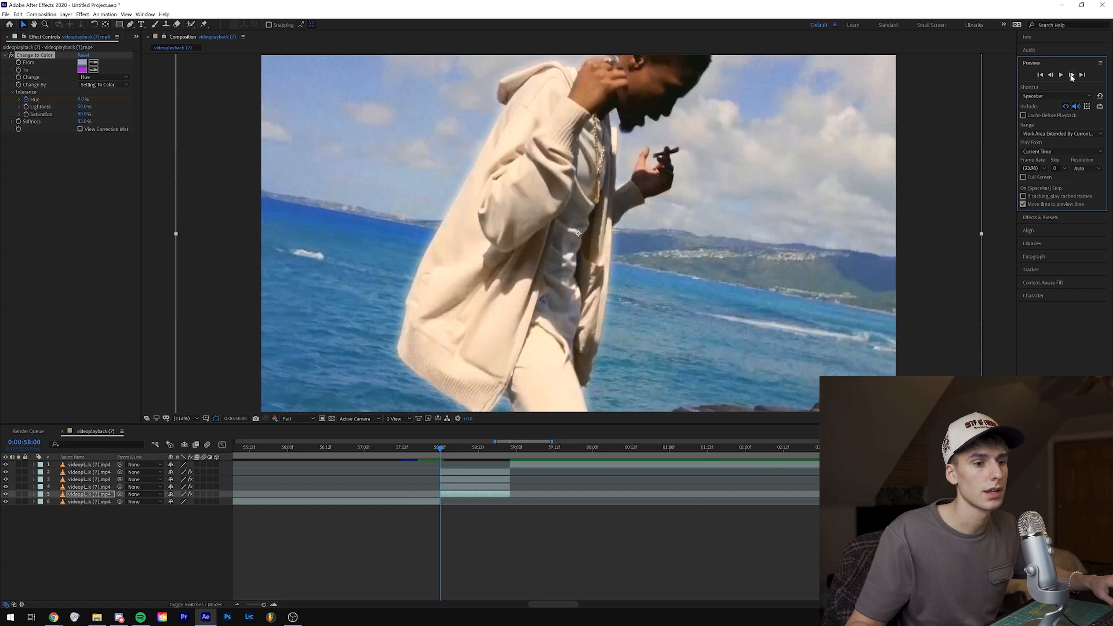
pyautogui.click(1072, 75)
pyautogui.click(1072, 75)
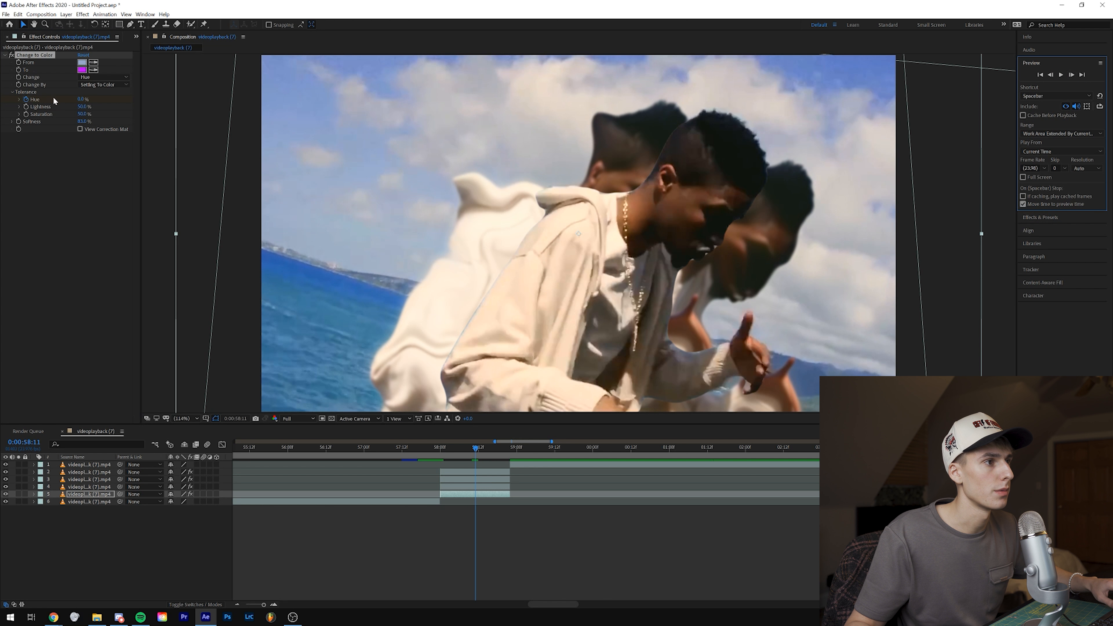
pyautogui.moveTo(83, 100); pyautogui.dragTo(677, 109)
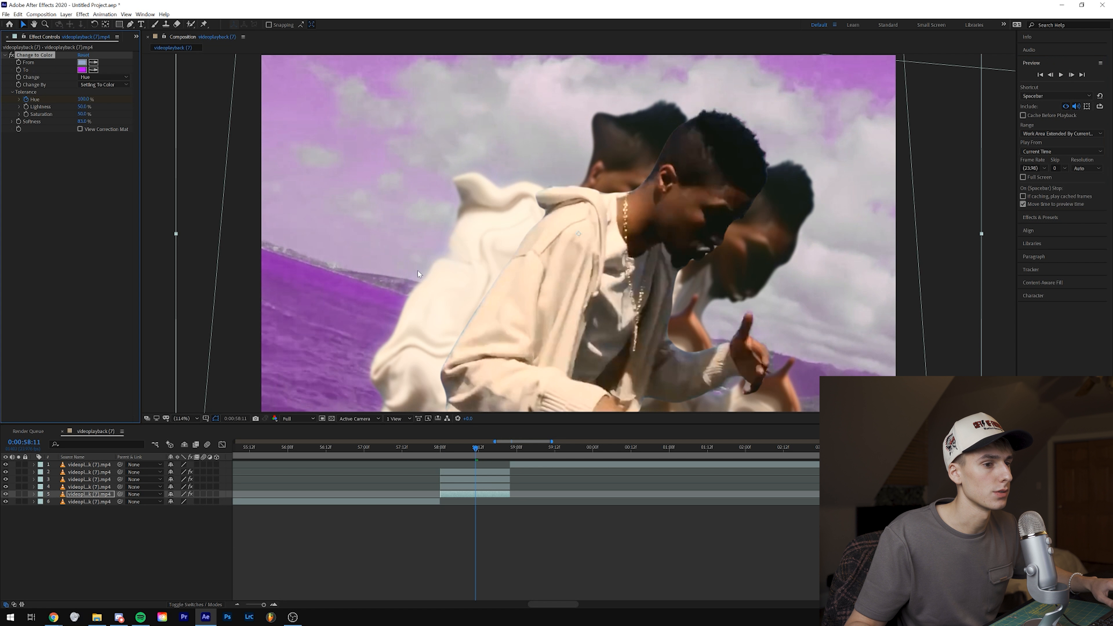
pyautogui.moveTo(513, 447); pyautogui.dragTo(509, 453)
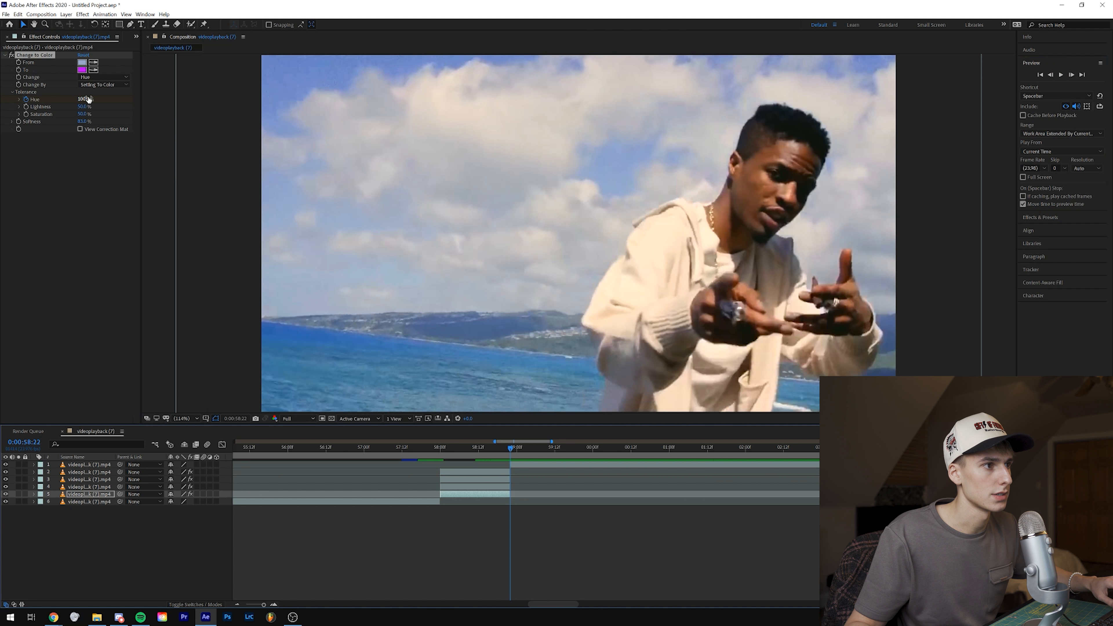
pyautogui.moveTo(88, 99); pyautogui.dragTo(17, 100)
# Step: Preview the animated background colour change several times, starting just before the cutout segment
pyautogui.click(424, 453)
pyautogui.press('space')
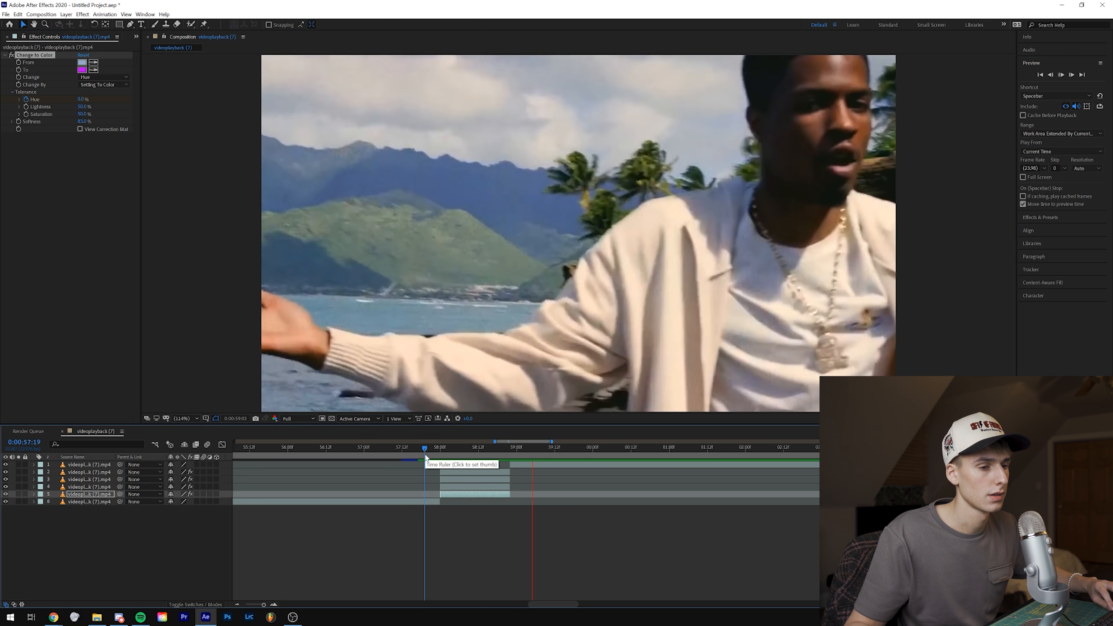
pyautogui.click(431, 447)
pyautogui.press('space')
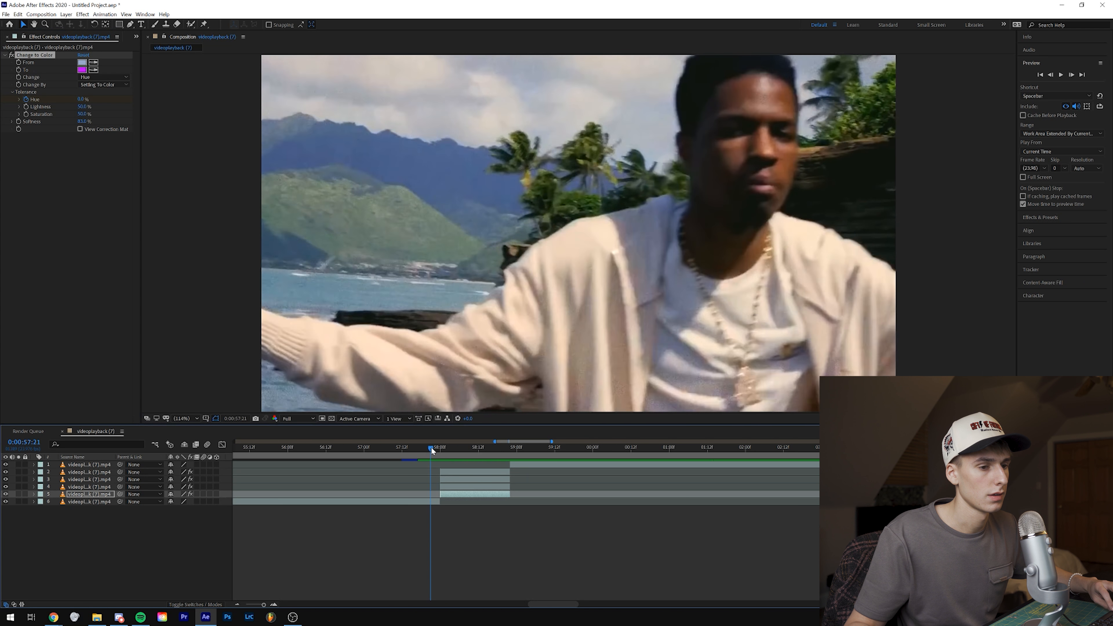
pyautogui.click(433, 447)
pyautogui.press('space')
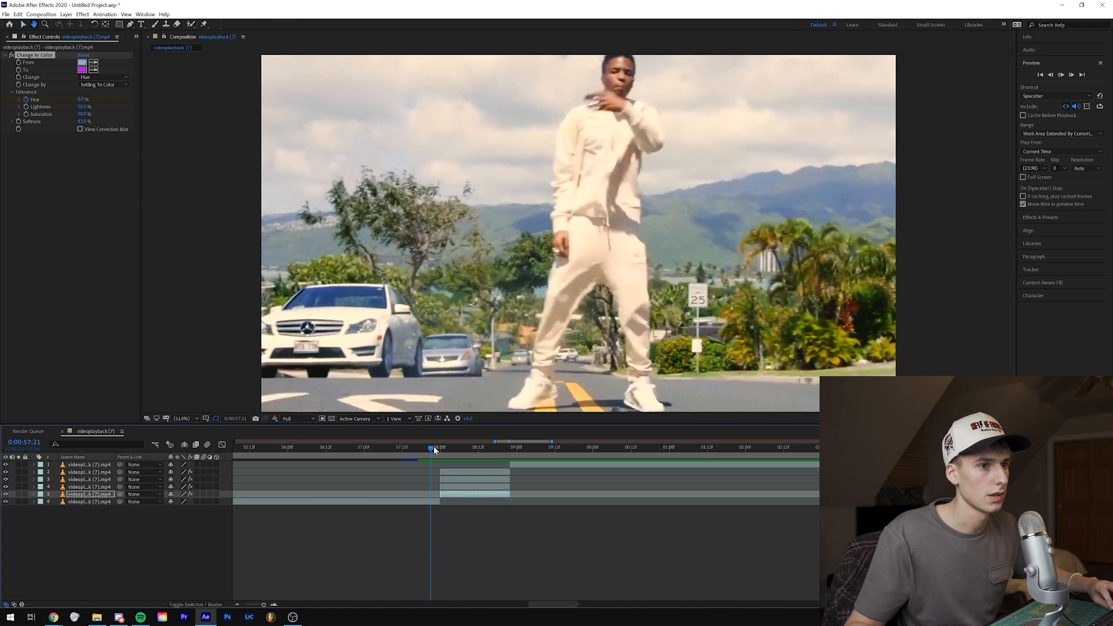
pyautogui.press('space')
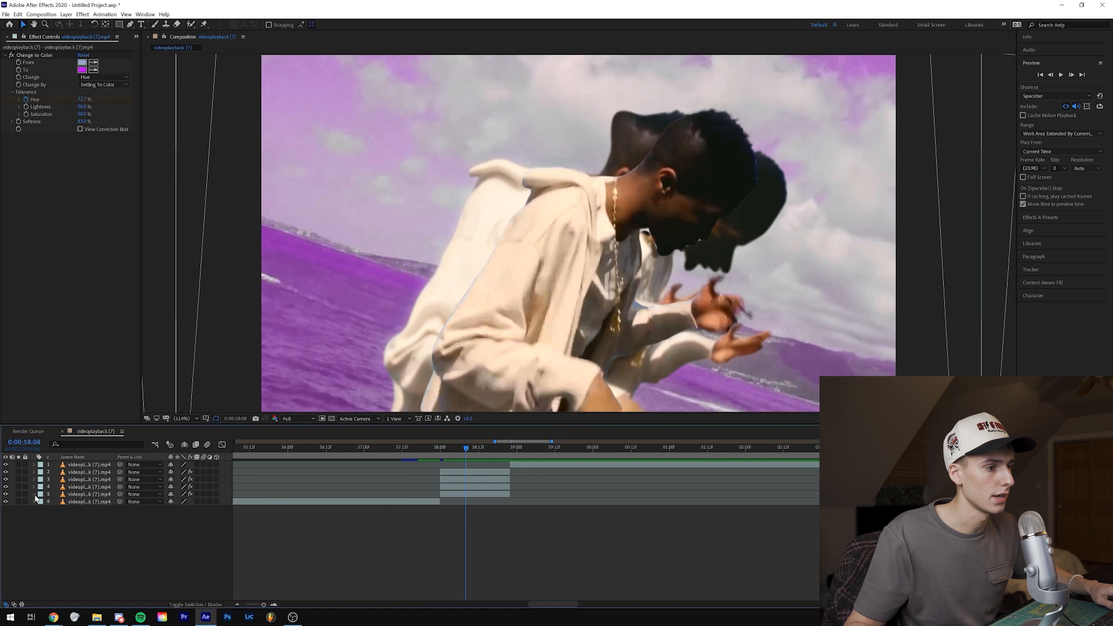
# Step: Apply Easy Ease to the background layer's Hue tolerance keyframes and preview the result from 0:00:57:22
pyautogui.click(33, 494)
pyautogui.rightClick(440, 553)
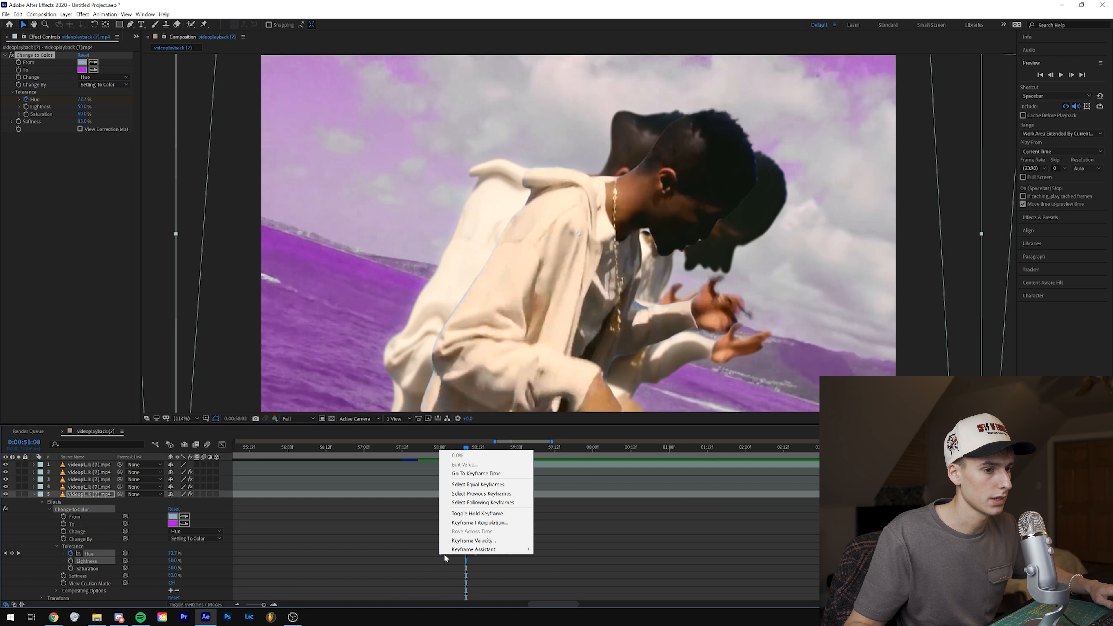
pyautogui.moveTo(470, 550)
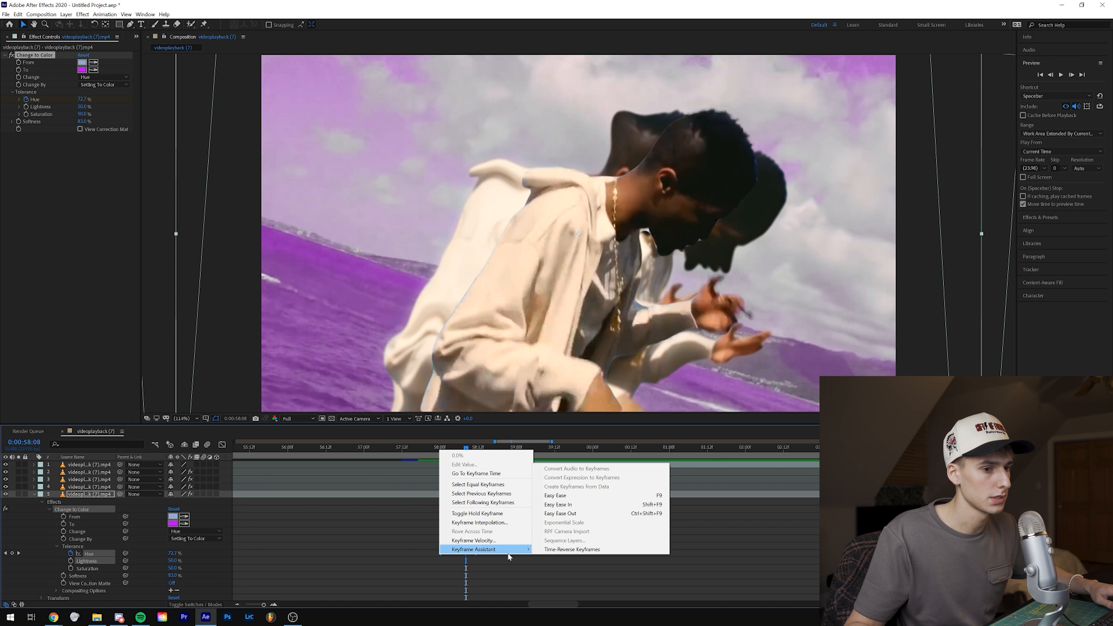
pyautogui.click(548, 495)
pyautogui.click(433, 448)
pyautogui.press('space')
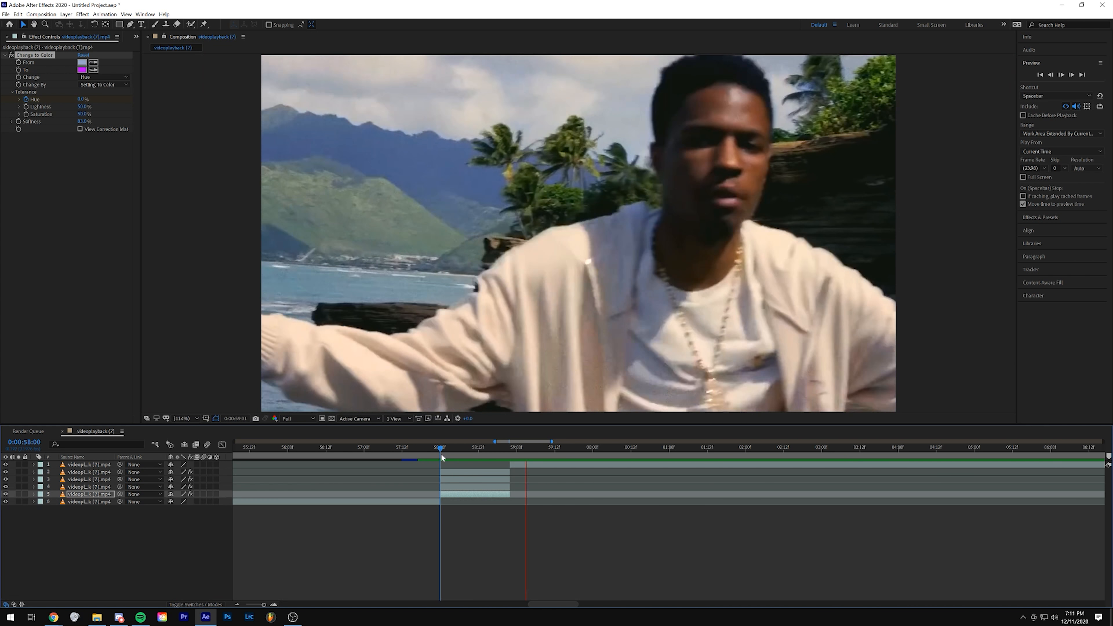
# Step: Select the three cutout layers with the colour-changed background segment and pre-compose them as crazyclipeffect
pyautogui.moveTo(442, 454); pyautogui.dragTo(456, 460)
pyautogui.hotkey('ctrl', 'shift', 'Up')
pyautogui.hotkey('ctrl', 'shift', 'Up')
pyautogui.hotkey('ctrl', 'shift', 'Up')
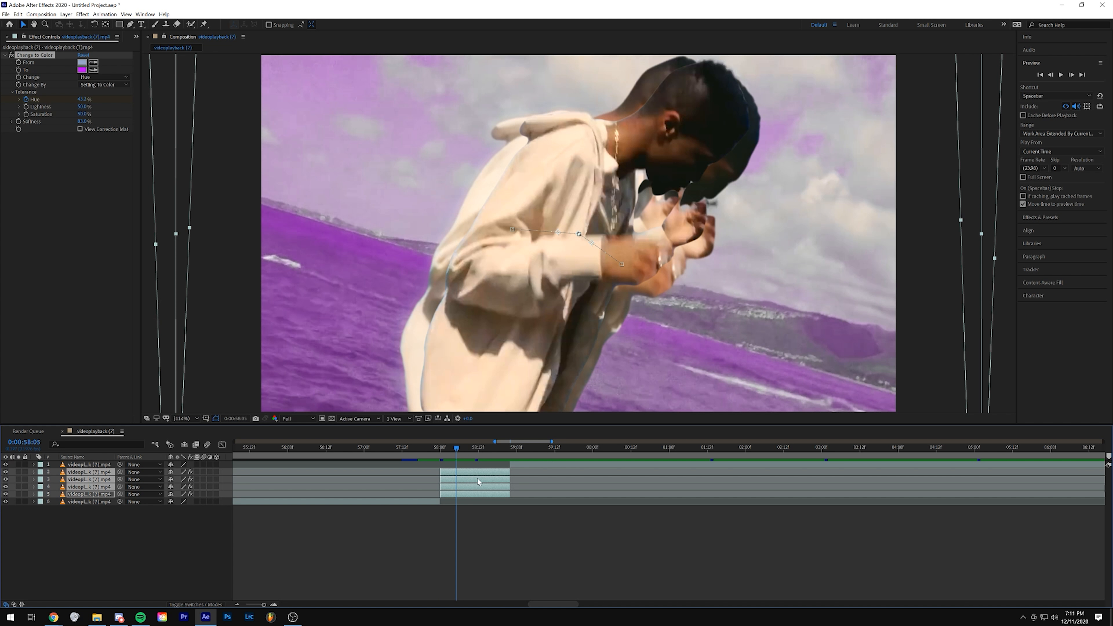
pyautogui.rightClick(468, 489)
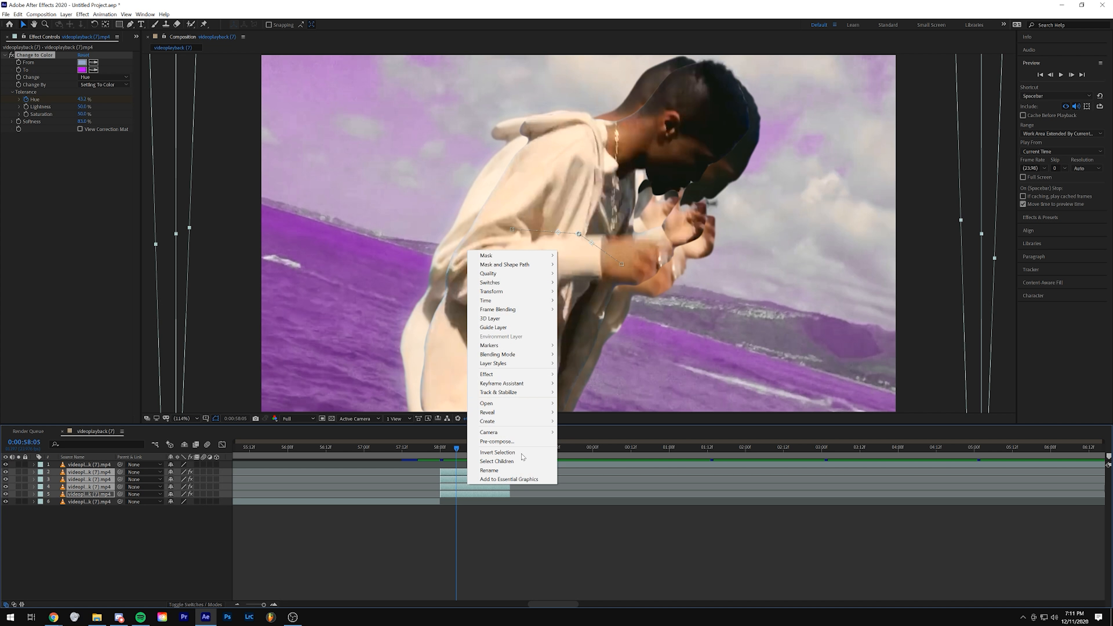
pyautogui.click(486, 437)
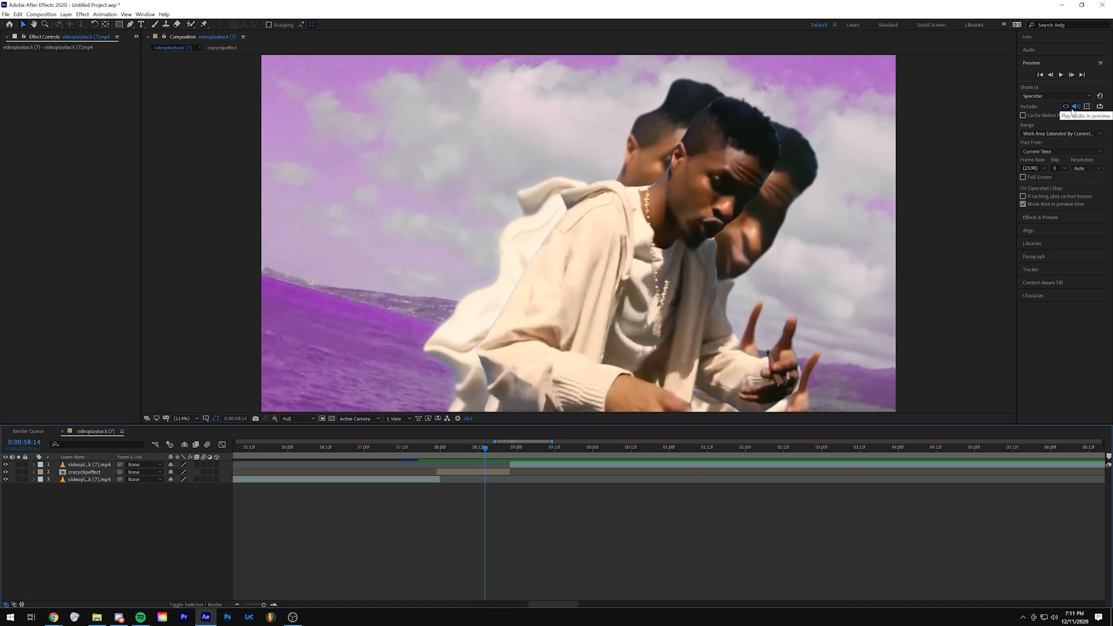
# Step: Apply uni.Chromatic Aberration from RG Universe Distort to the crazyclipeffect precomp and go to its start at 0:00:57:23
pyautogui.click(1036, 218)
pyautogui.click(1063, 78)
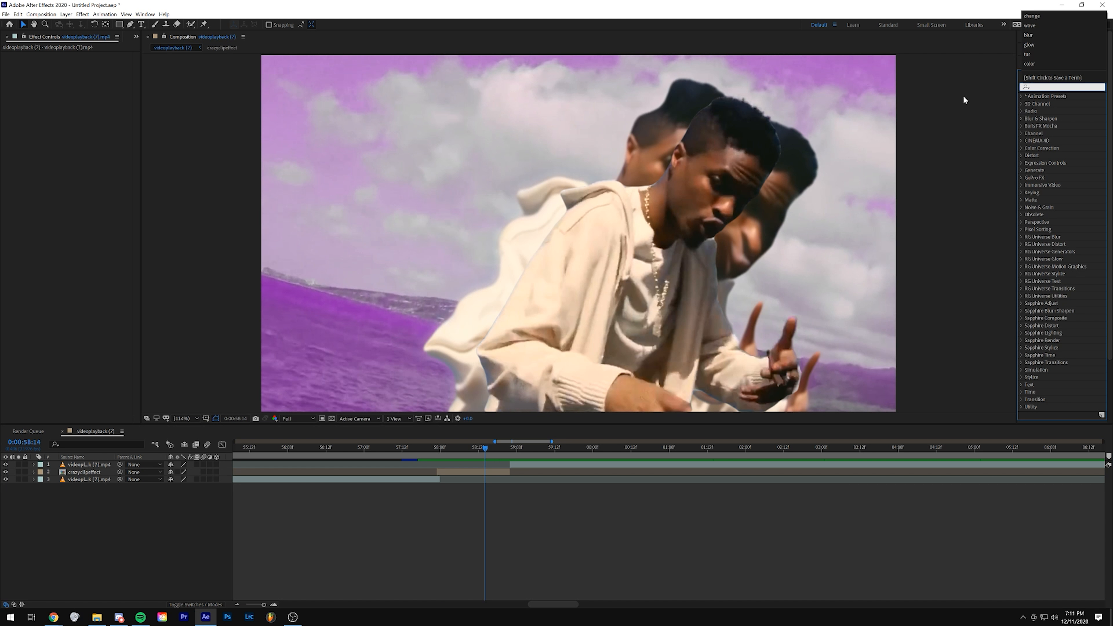
pyautogui.click(1022, 244)
pyautogui.moveTo(1066, 251); pyautogui.dragTo(464, 455)
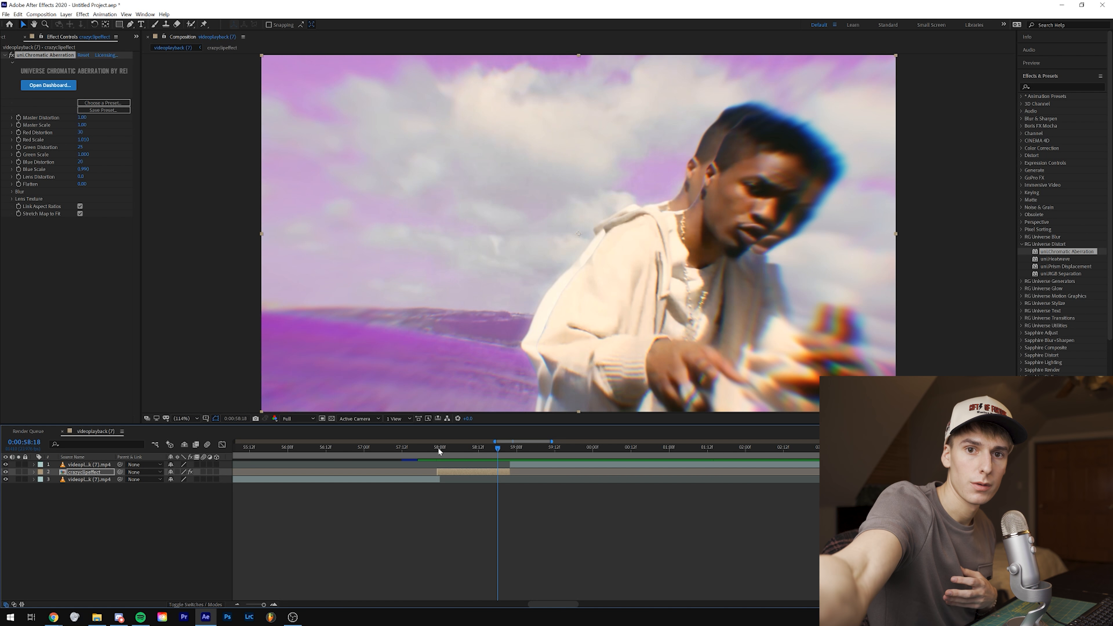
pyautogui.click(439, 450)
pyautogui.click(458, 473)
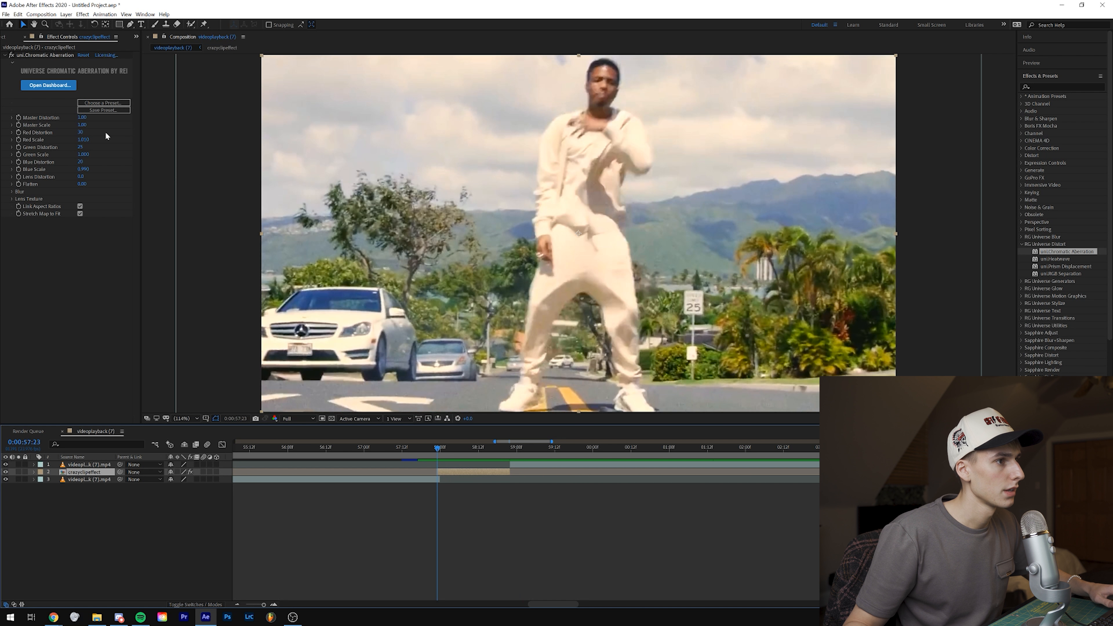
# Step: Raise Chromatic Aberration's Master Distortion on the crazyclipeffect layer and add its first keyframe at 0:00:57:23
pyautogui.moveTo(82, 117); pyautogui.dragTo(165, 115)
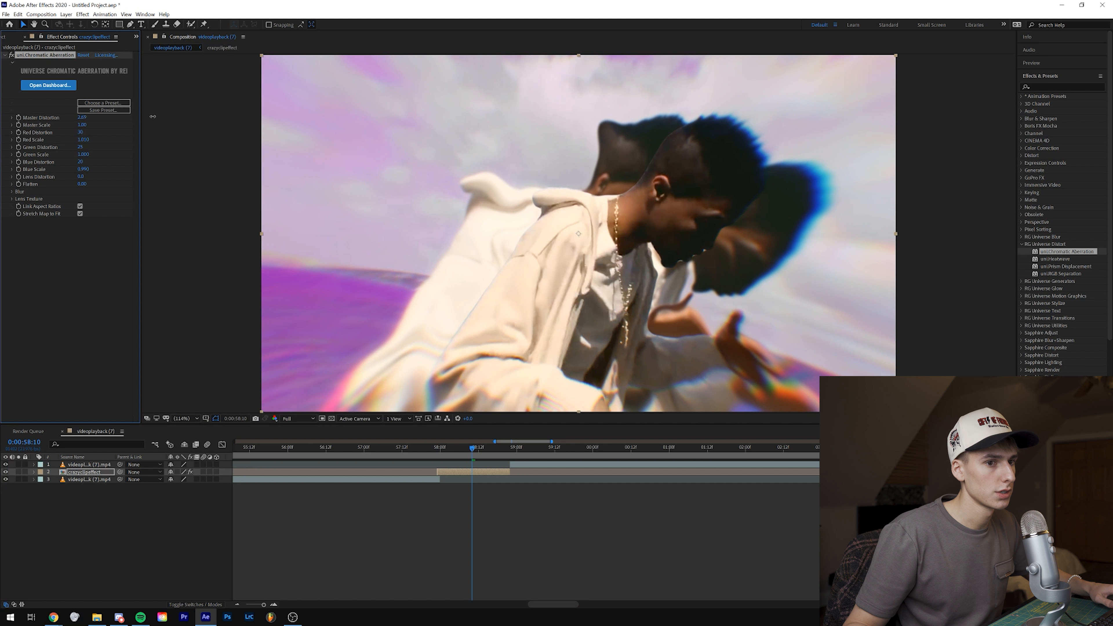
pyautogui.click(438, 448)
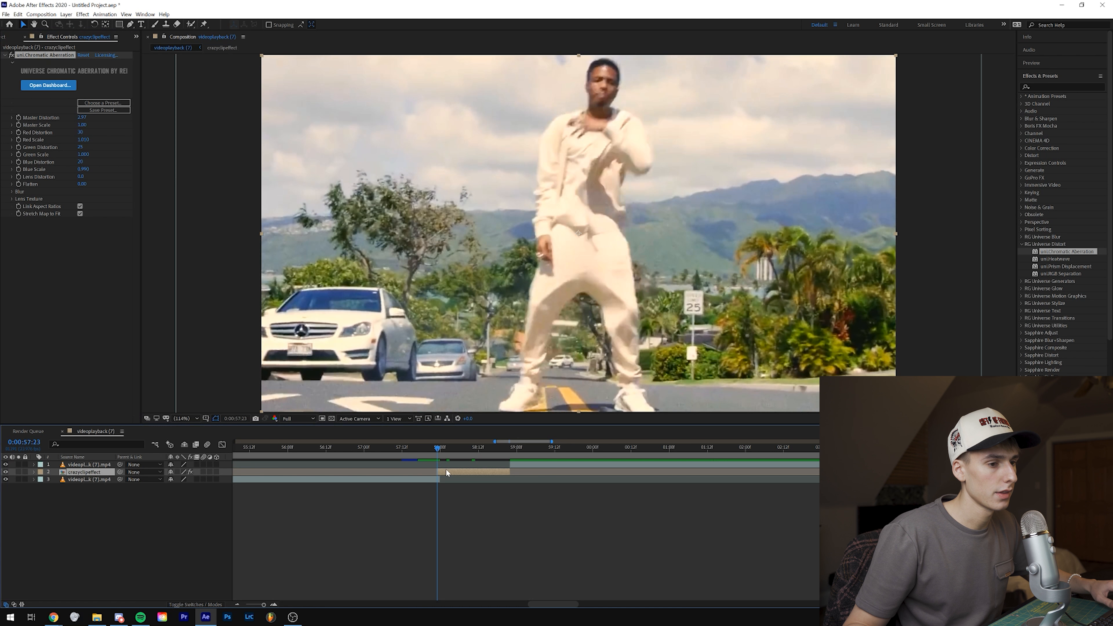
pyautogui.click(447, 473)
pyautogui.click(18, 118)
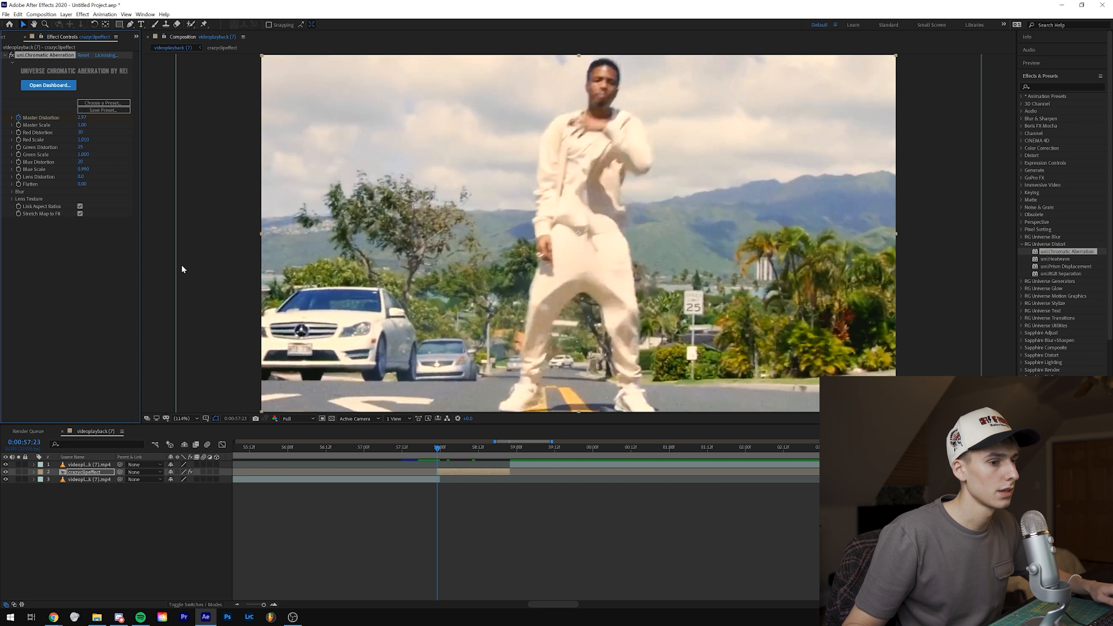
# Step: Keyframe Master Distortion down to 1.24 at 0:00:58:11 and back up to 1.73 at the end of the clip
pyautogui.moveTo(453, 449); pyautogui.dragTo(477, 450)
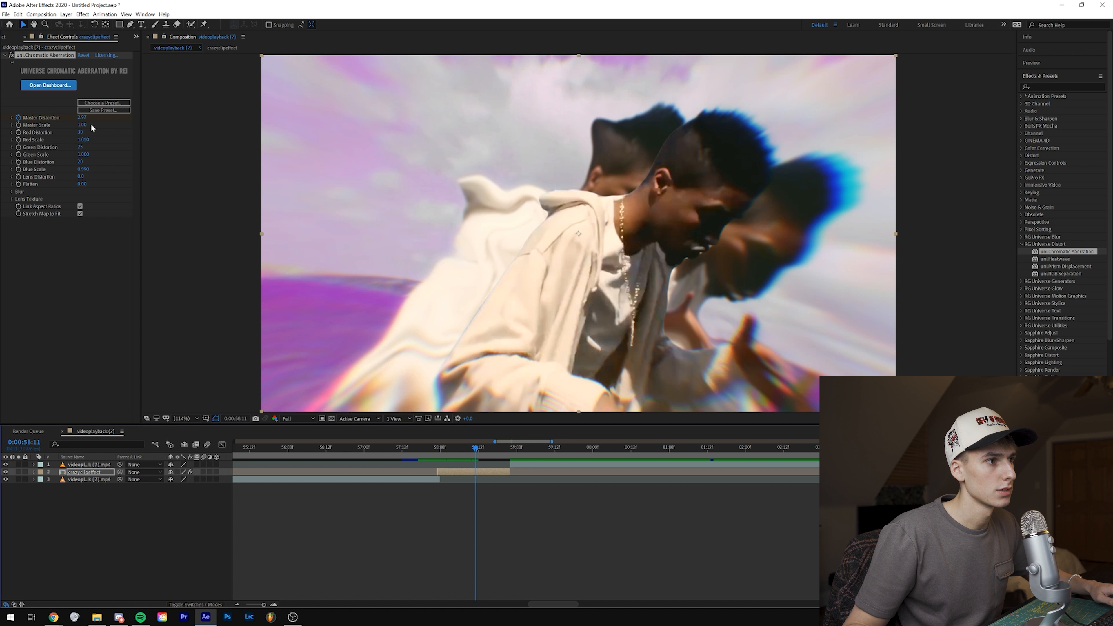
pyautogui.moveTo(81, 119); pyautogui.dragTo(92, 119)
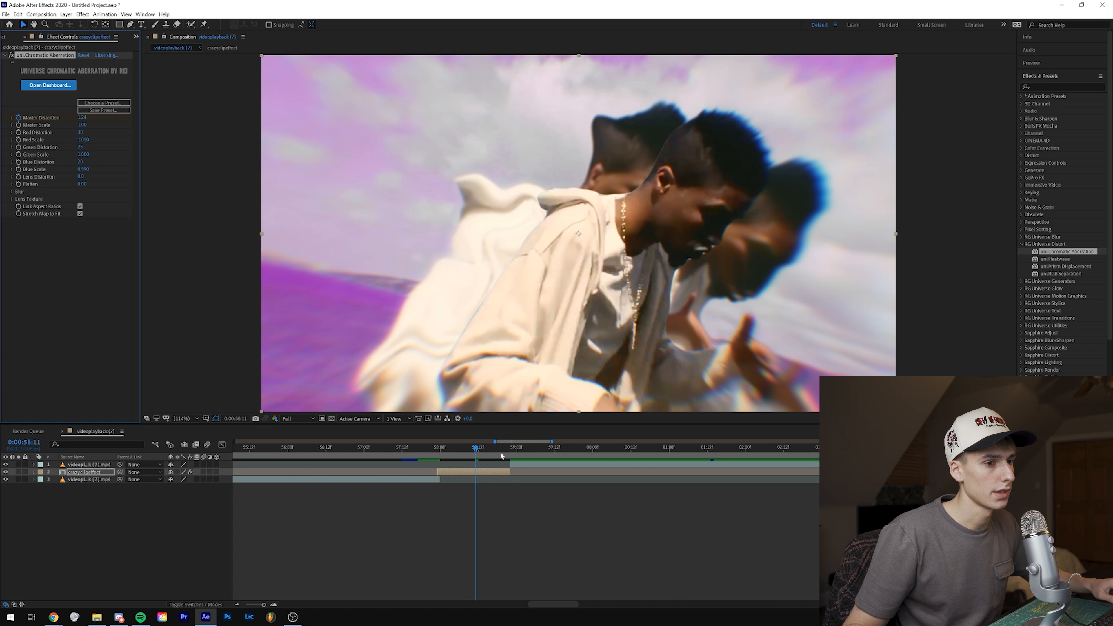
pyautogui.moveTo(499, 451); pyautogui.dragTo(510, 452)
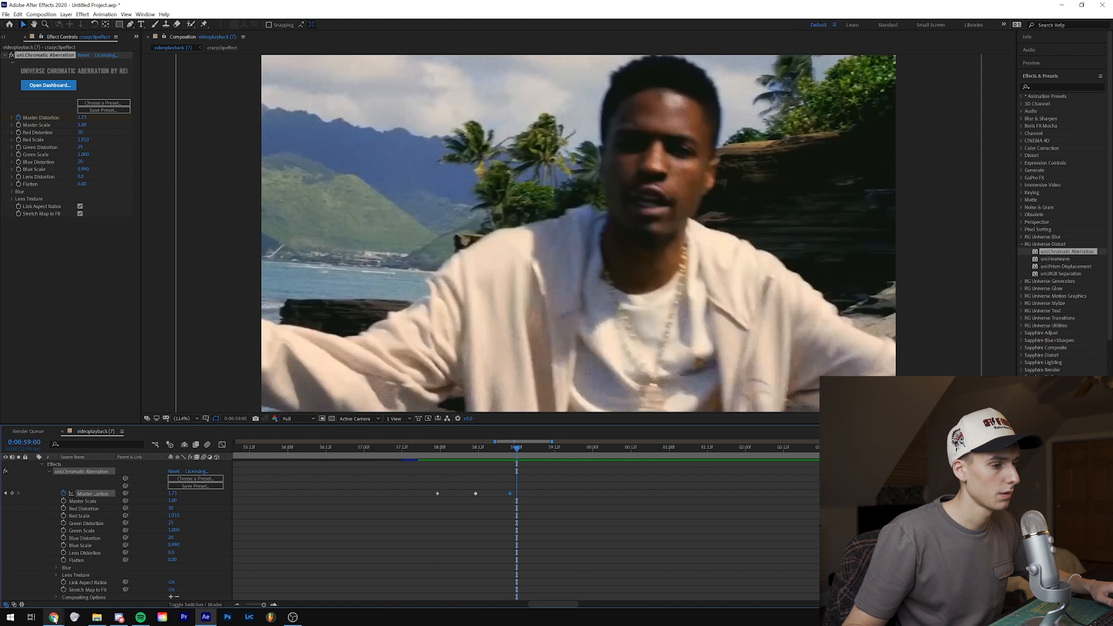
# Step: Check the Lovers reference video in Chrome from about 1:00, then return to After Effects and scrub through the chromatic aberration animation
pyautogui.click(54, 616)
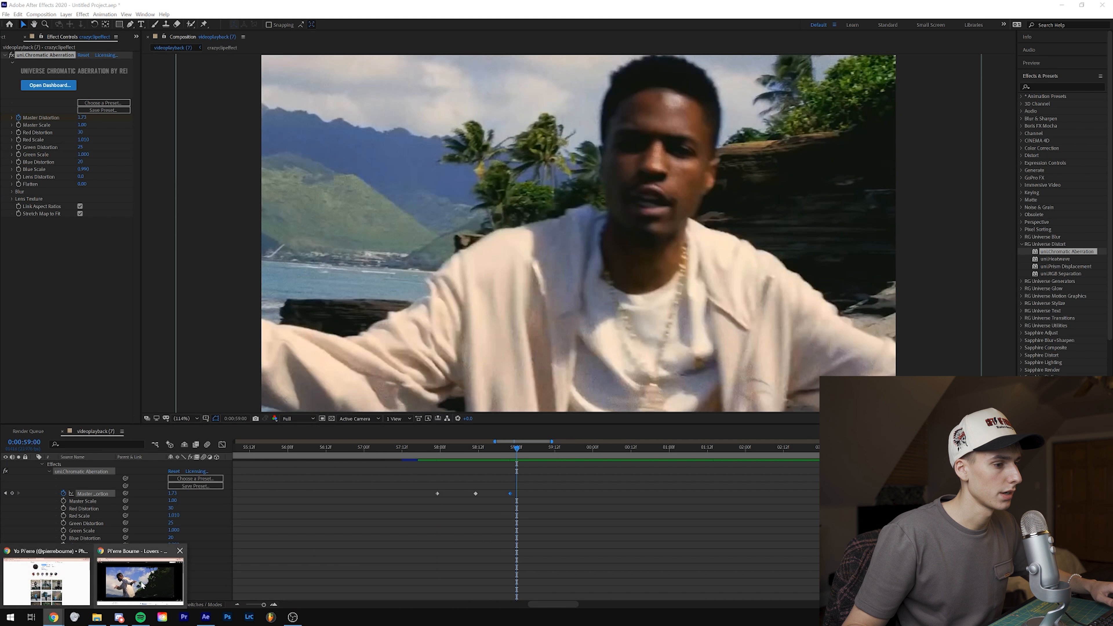
pyautogui.click(142, 581)
pyautogui.click(368, 541)
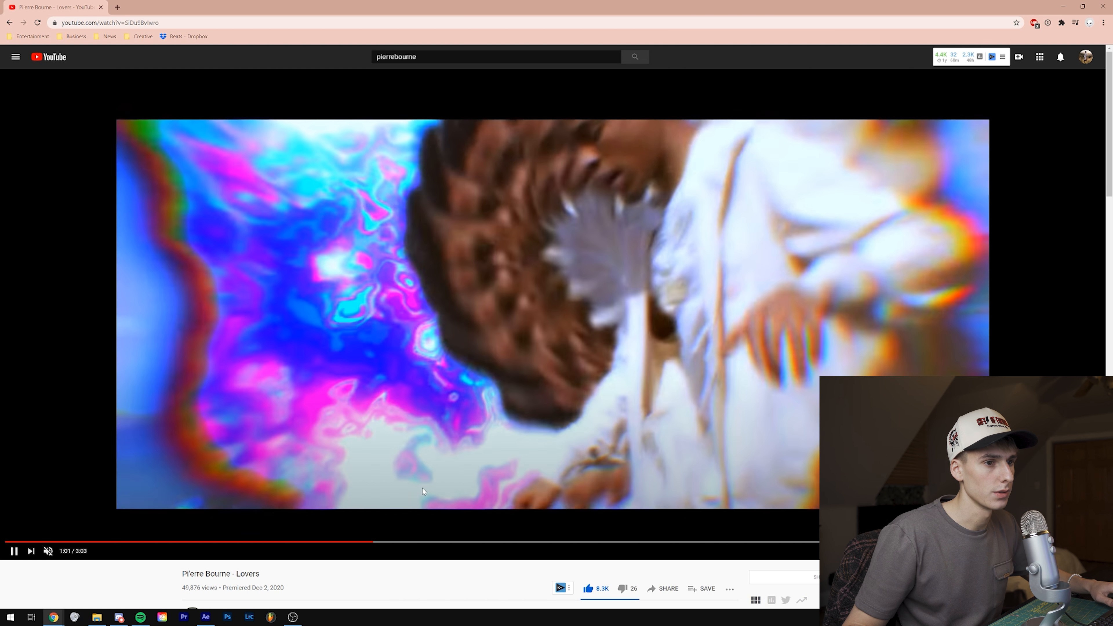
pyautogui.click(422, 488)
pyautogui.click(1063, 6)
pyautogui.moveTo(437, 448); pyautogui.dragTo(502, 456)
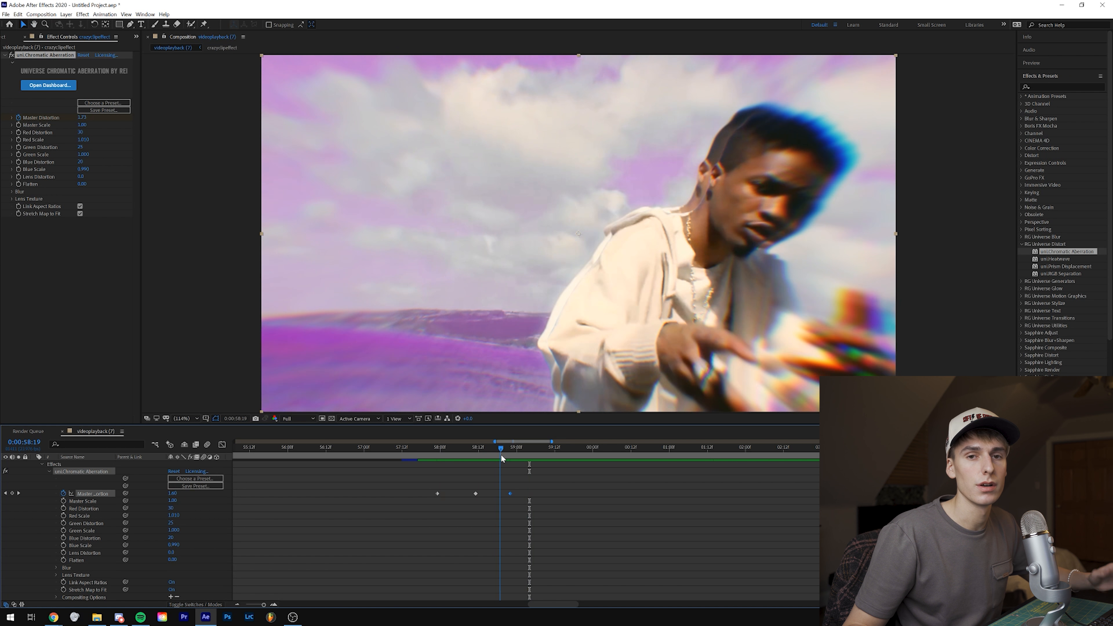
pyautogui.click(475, 455)
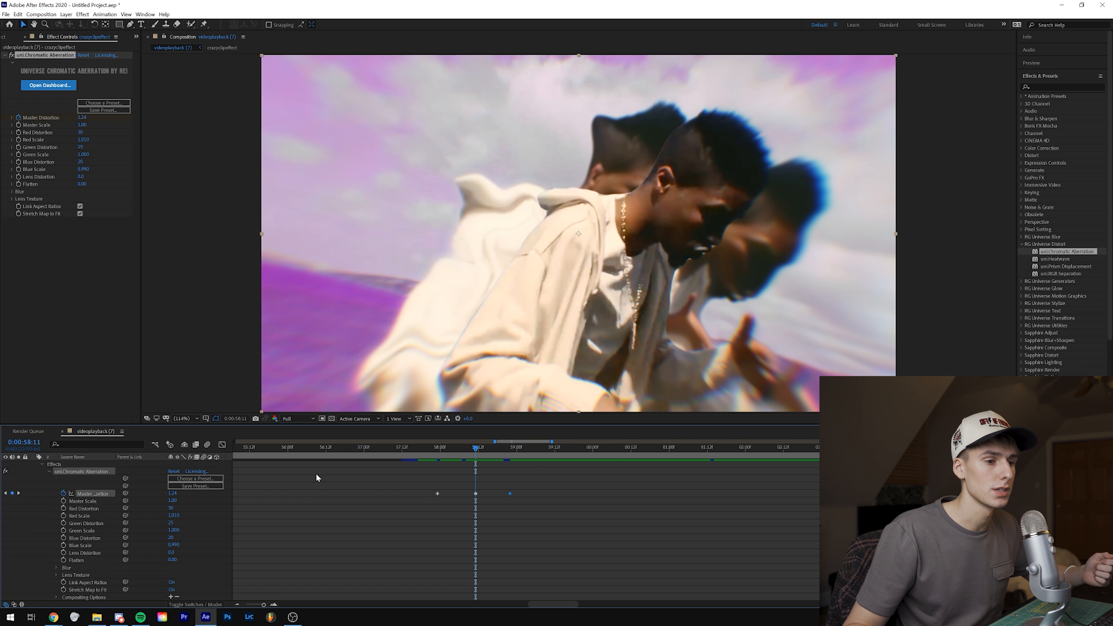
# Step: Inside the crazyclipeffect precomp, copy a duplicate cutout's Turbulent Displace, S_Glow, Gaussian Blur and Wave Warp effects onto the top cutout layer
pyautogui.scroll(1, 394, 526)
pyautogui.doubleClick(84, 472)
pyautogui.click(89, 473)
pyautogui.click(37, 240)
pyautogui.keyDown('ctrl'); pyautogui.click(25, 338); pyautogui.keyUp('ctrl')
pyautogui.hotkey('ctrl', 'c')
pyautogui.click(511, 465)
pyautogui.hotkey('ctrl', 'v')
# Step: Expand the top cutout layer's effects and lower its Turbulent Displace Amount at the middle keyframe, 0:00:58:11
pyautogui.click(512, 448)
pyautogui.click(34, 465)
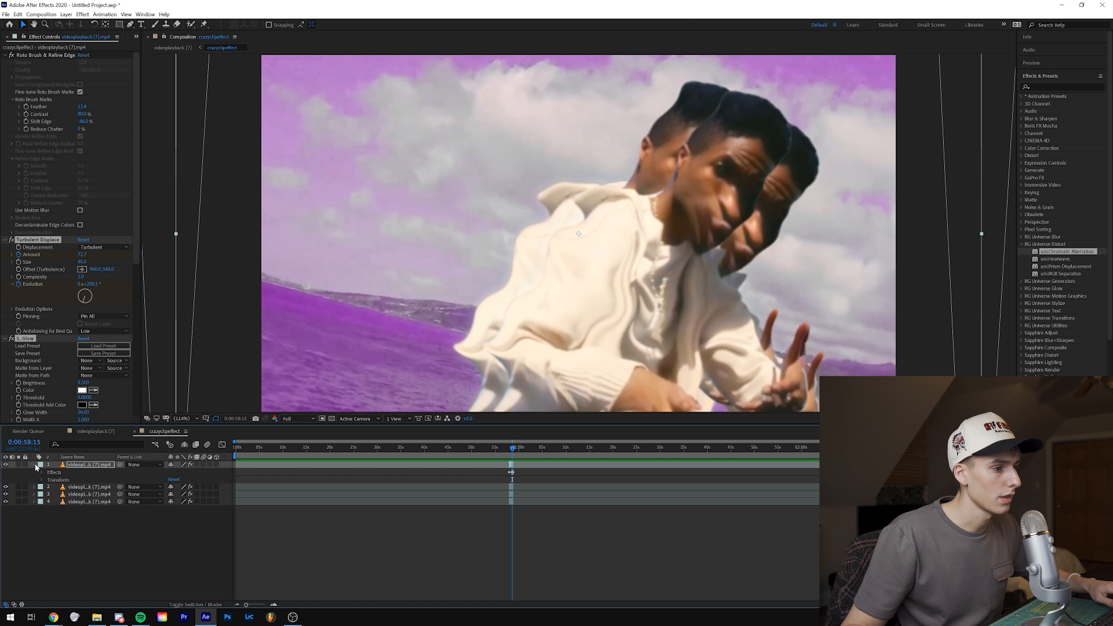
pyautogui.click(42, 472)
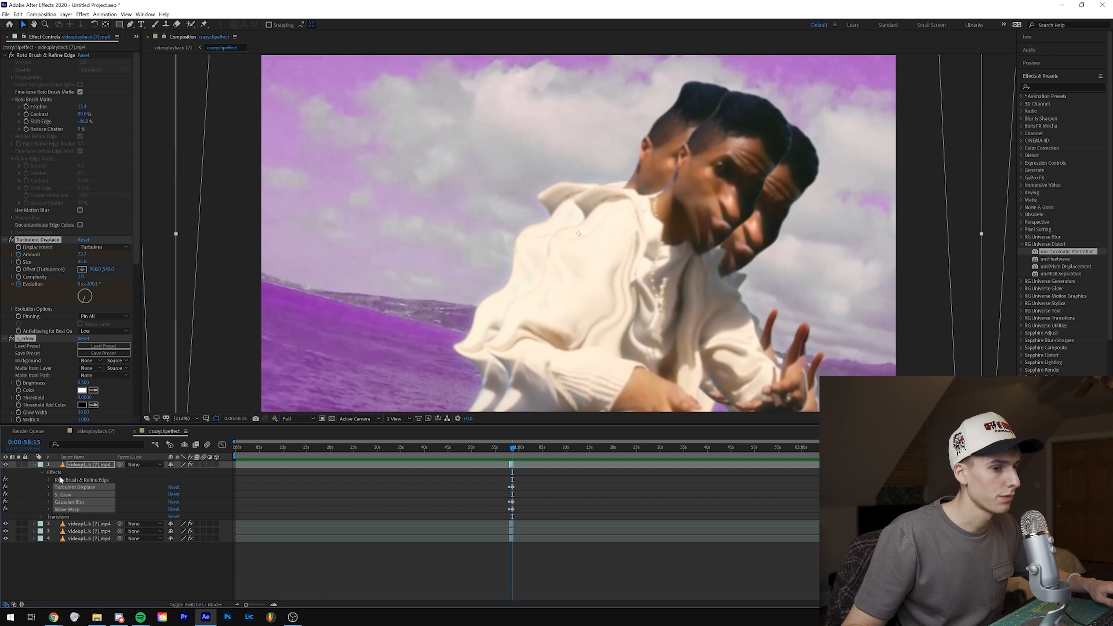
pyautogui.click(49, 488)
pyautogui.scroll(4, 511, 459)
pyautogui.moveTo(524, 448); pyautogui.dragTo(511, 448)
pyautogui.moveTo(172, 501); pyautogui.dragTo(146, 504)
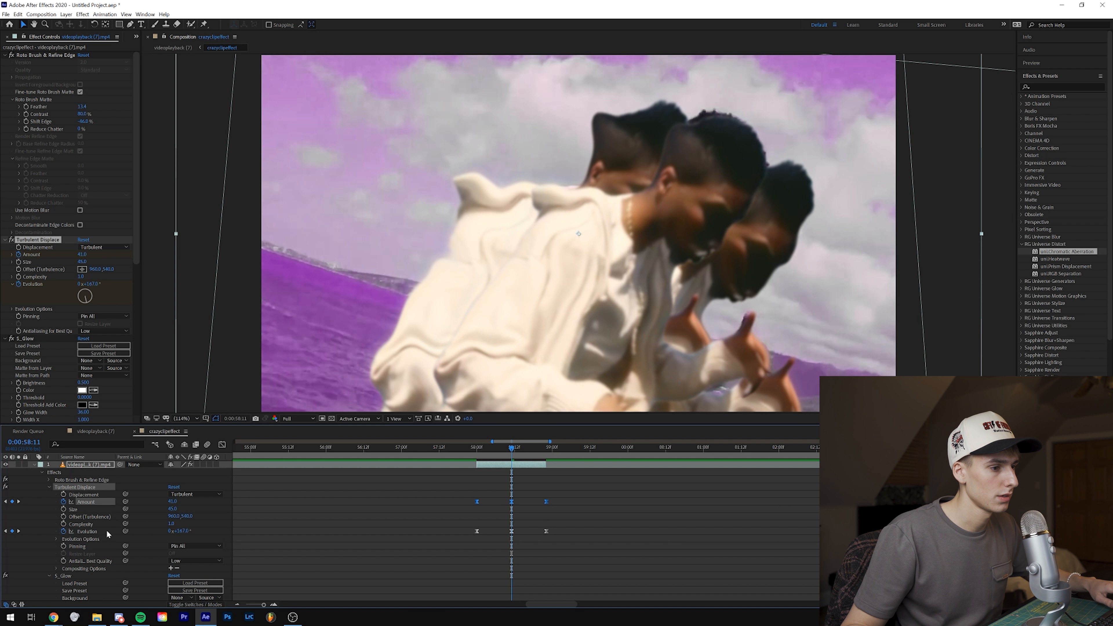
# Step: Set the top cutout layer's Gaussian Blur Blurriness to 5 at the 0:00:58:11 keyframe
pyautogui.click(761, 475)
pyautogui.scroll(-12, 760, 474)
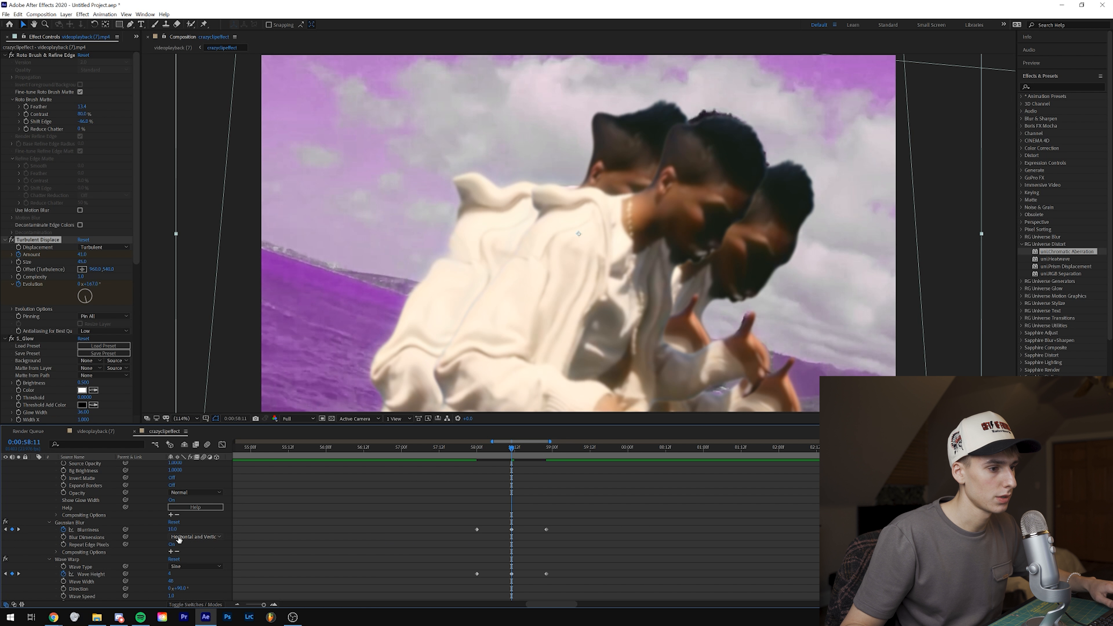
pyautogui.click(175, 529)
pyautogui.write('5')
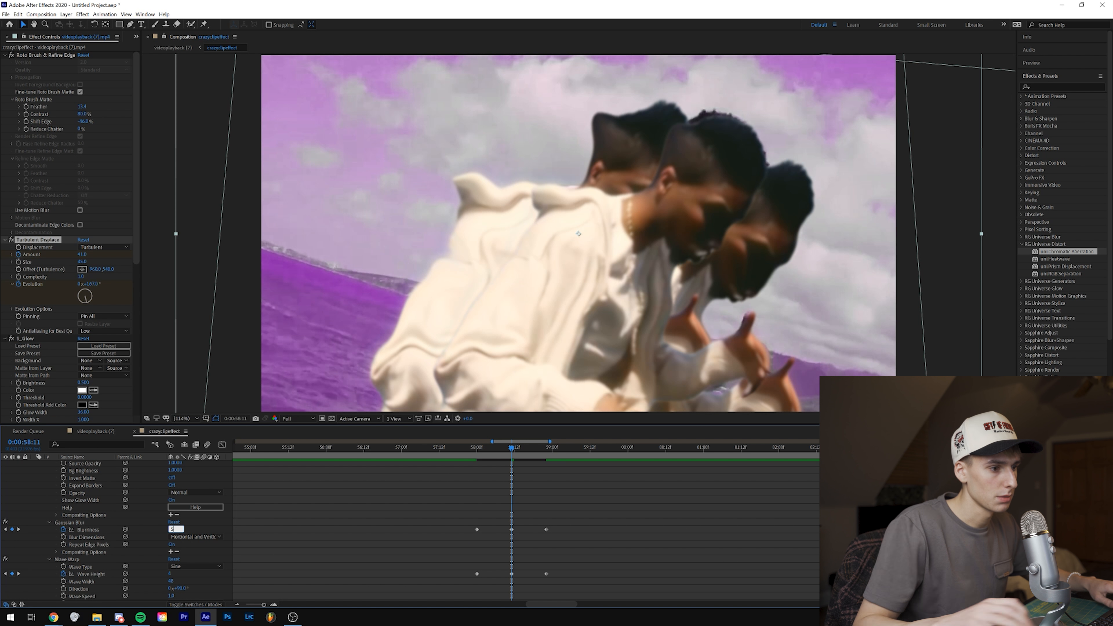
pyautogui.press('Return')
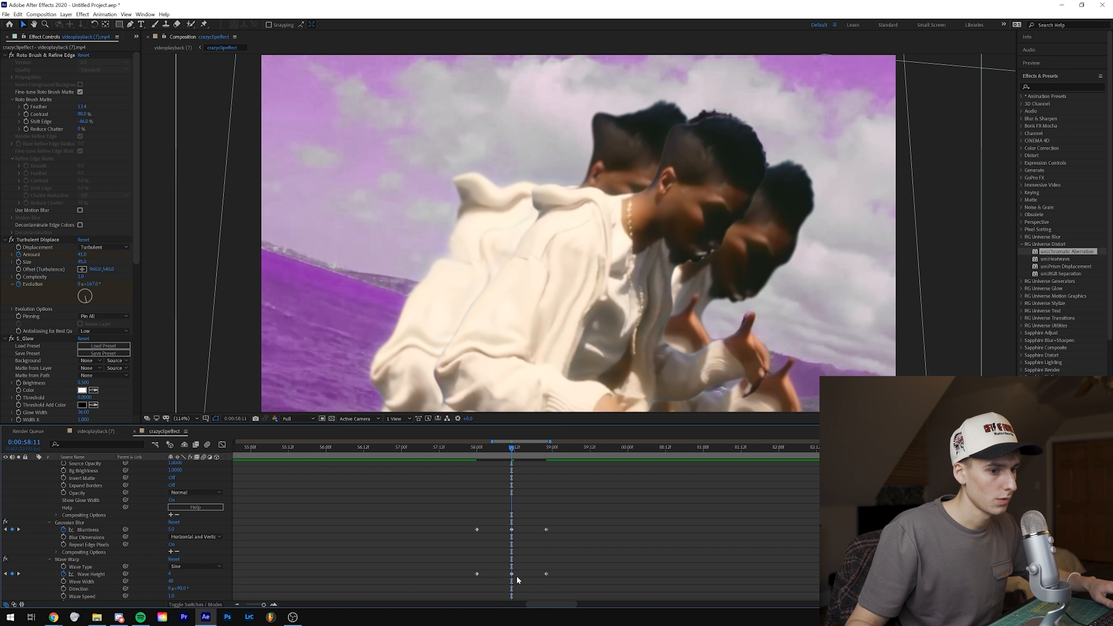
# Step: Adjust the top cutout layer's Wave Warp Wave Height at the 0:00:58:11 keyframe and collapse the layer's properties
pyautogui.click(512, 575)
pyautogui.click(171, 575)
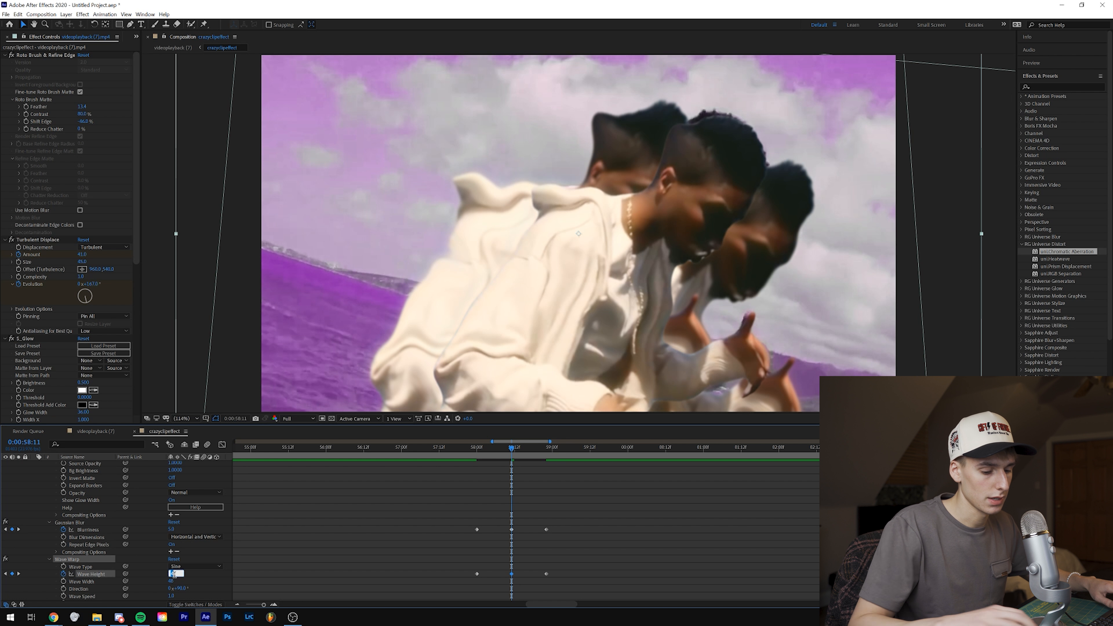
pyautogui.scroll(10, 31, 468)
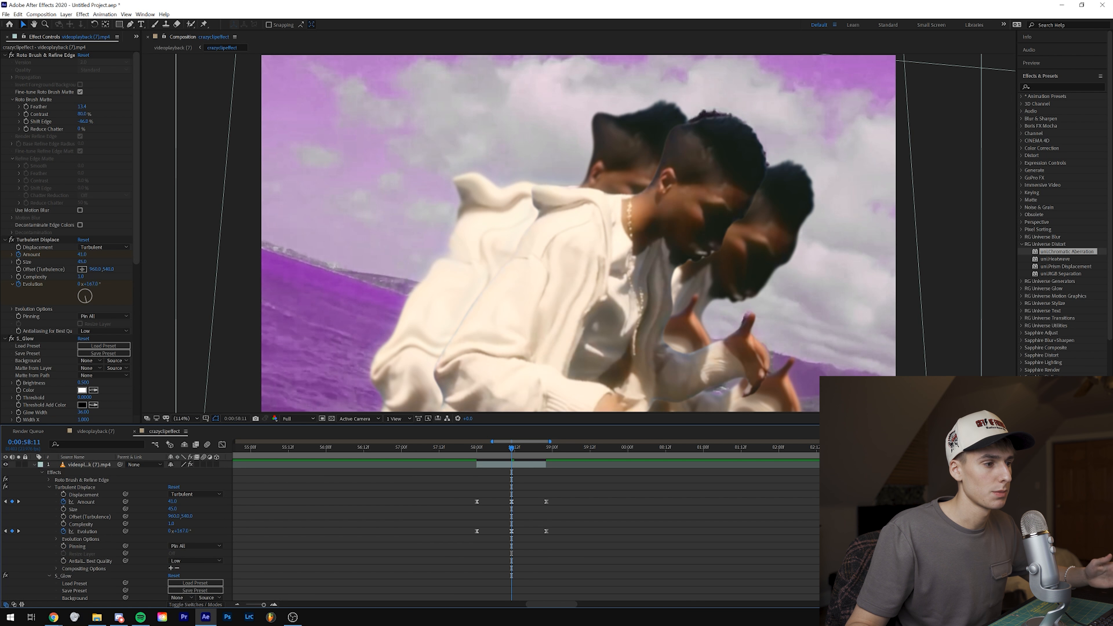
pyautogui.click(33, 464)
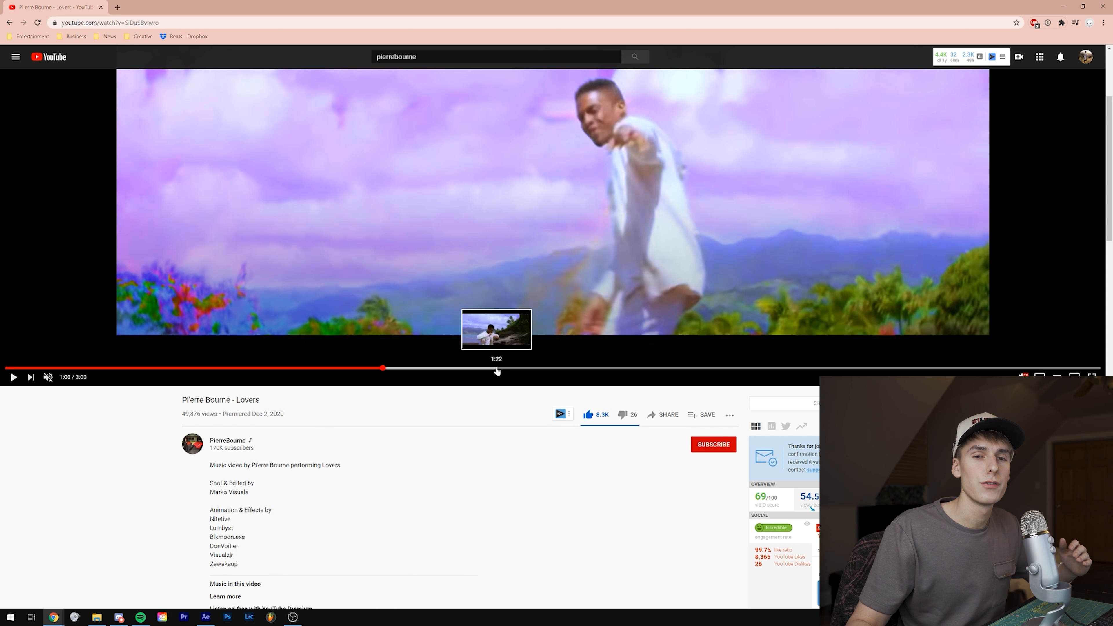
# Step: Jump through the reference music video in Chrome to examine its other effects, including the shots at 1:46 and 2:21
pyautogui.click(567, 370)
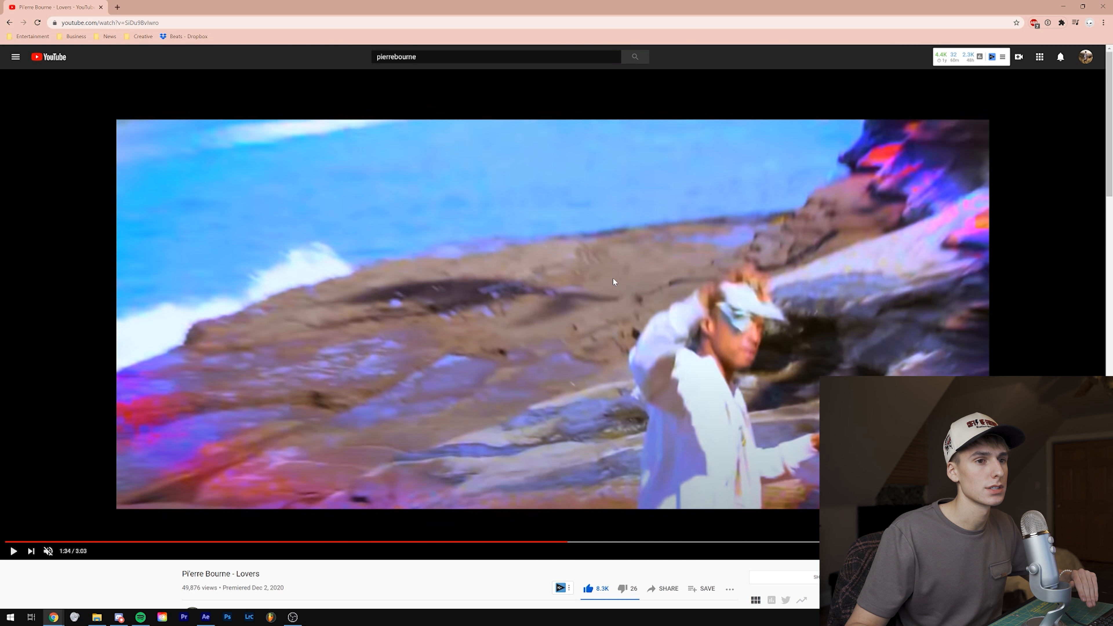
pyautogui.click(639, 542)
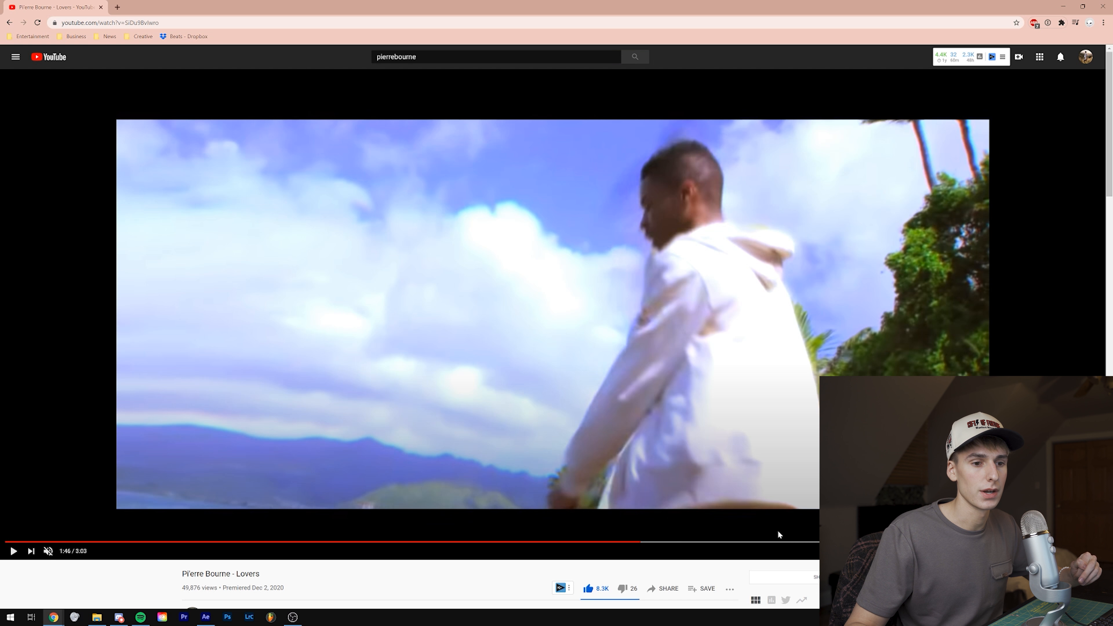
pyautogui.click(855, 542)
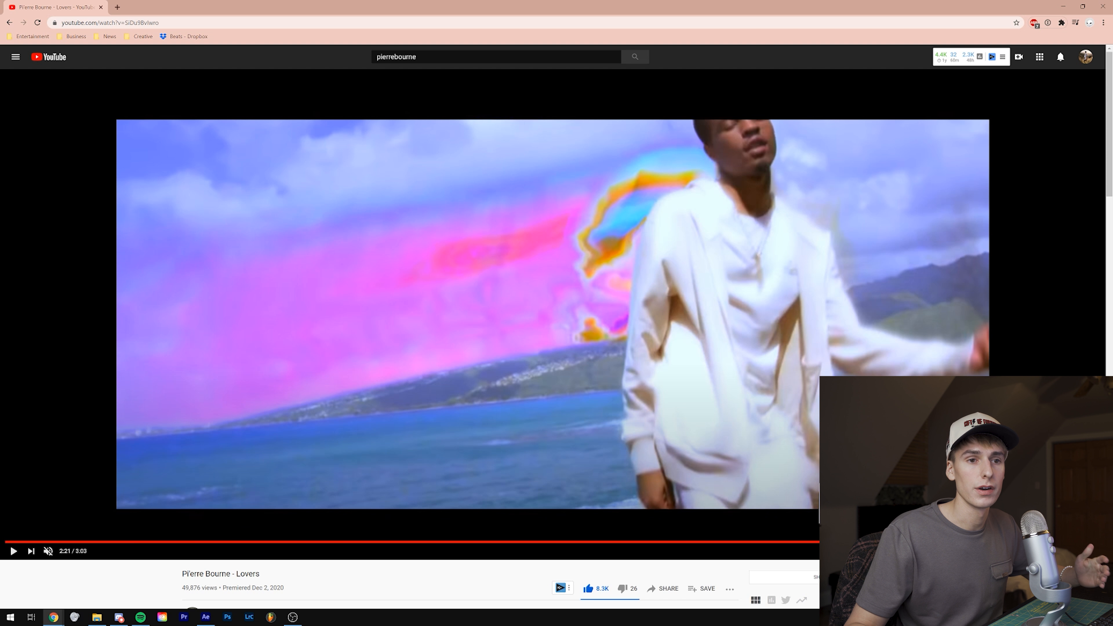
# Step: Review the animation and effects credits in the reference video's description, highlighting individual contributors
pyautogui.scroll(-5, 253, 457)
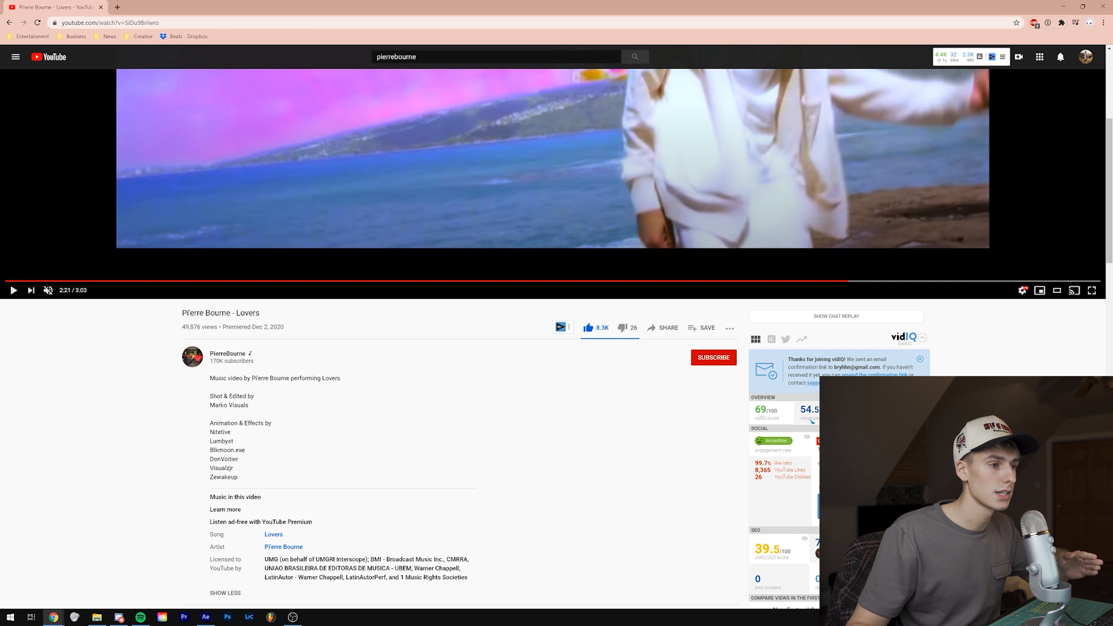
pyautogui.moveTo(210, 431); pyautogui.dragTo(221, 432)
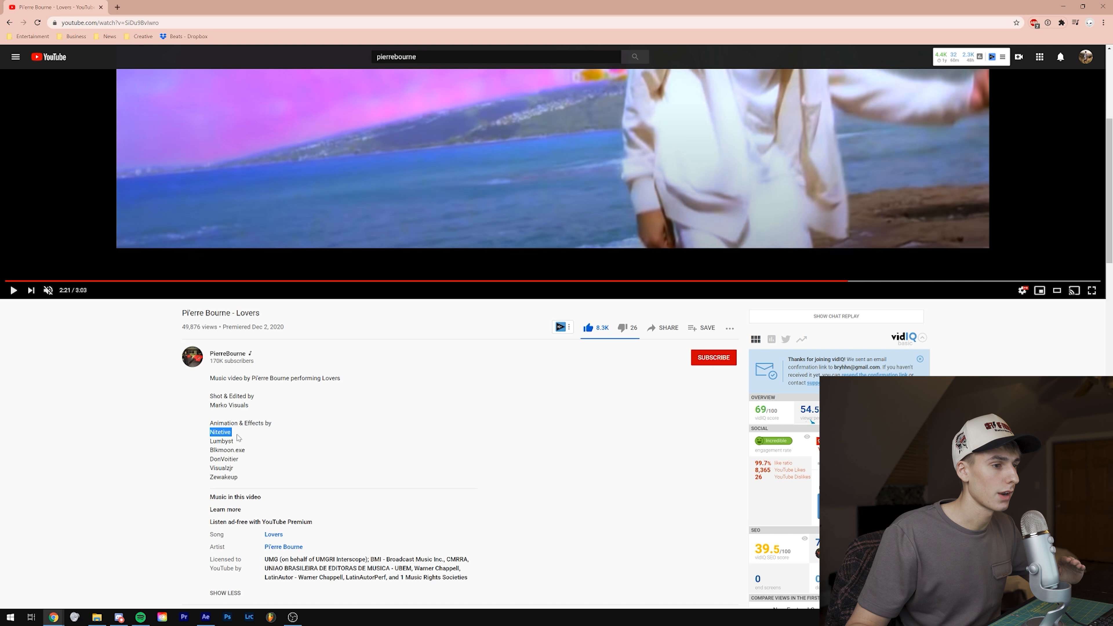
pyautogui.scroll(5, 276, 433)
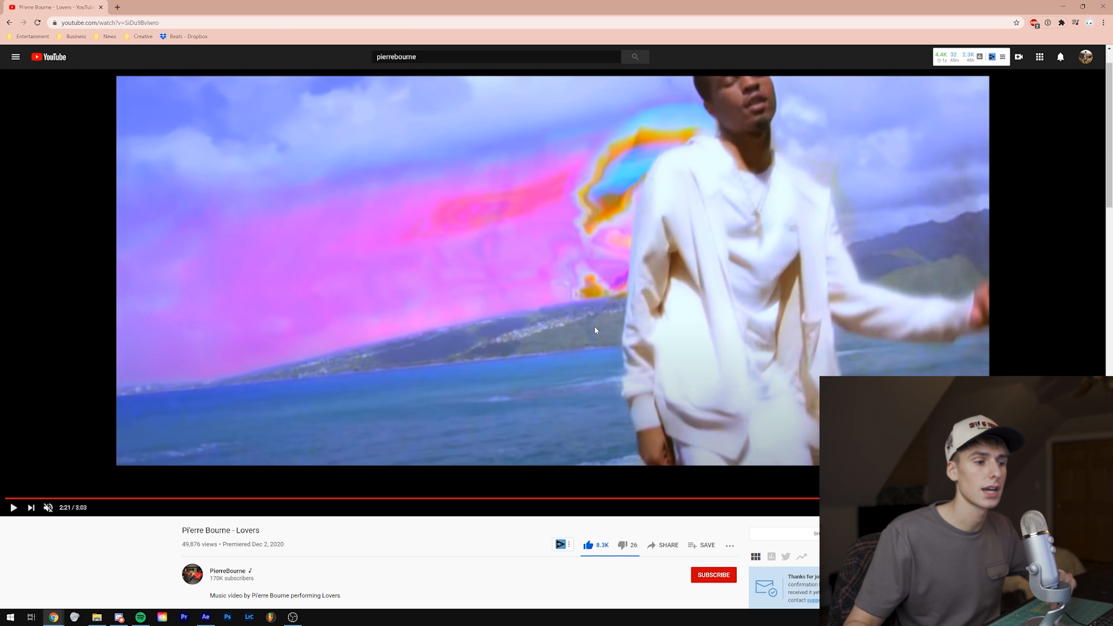
pyautogui.scroll(-5, 366, 423)
pyautogui.moveTo(205, 468); pyautogui.dragTo(247, 475)
pyautogui.scroll(5, 489, 357)
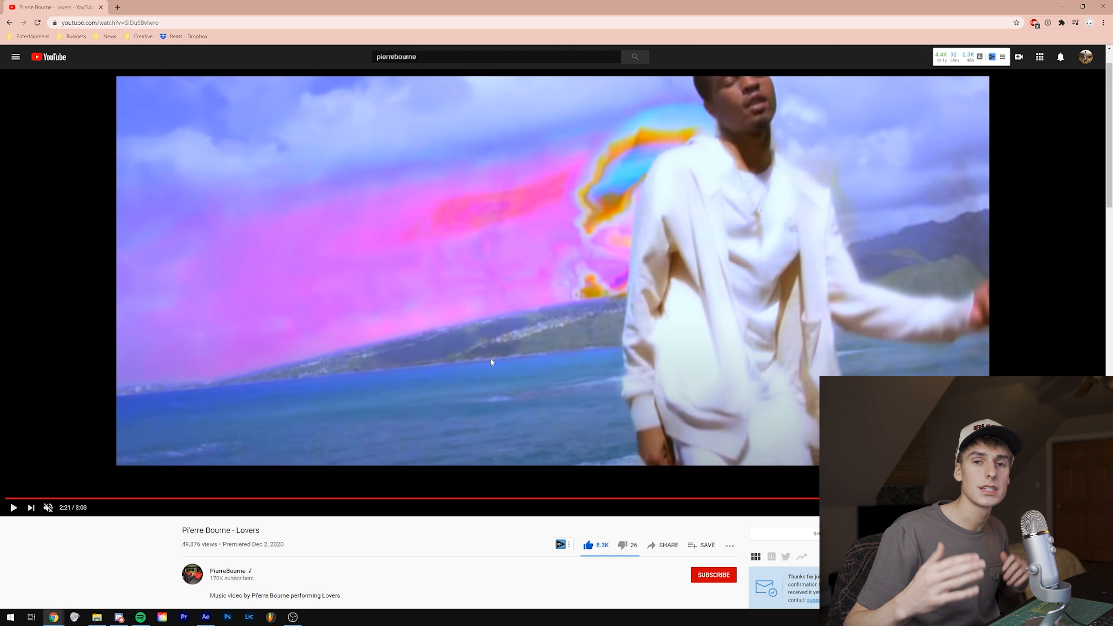